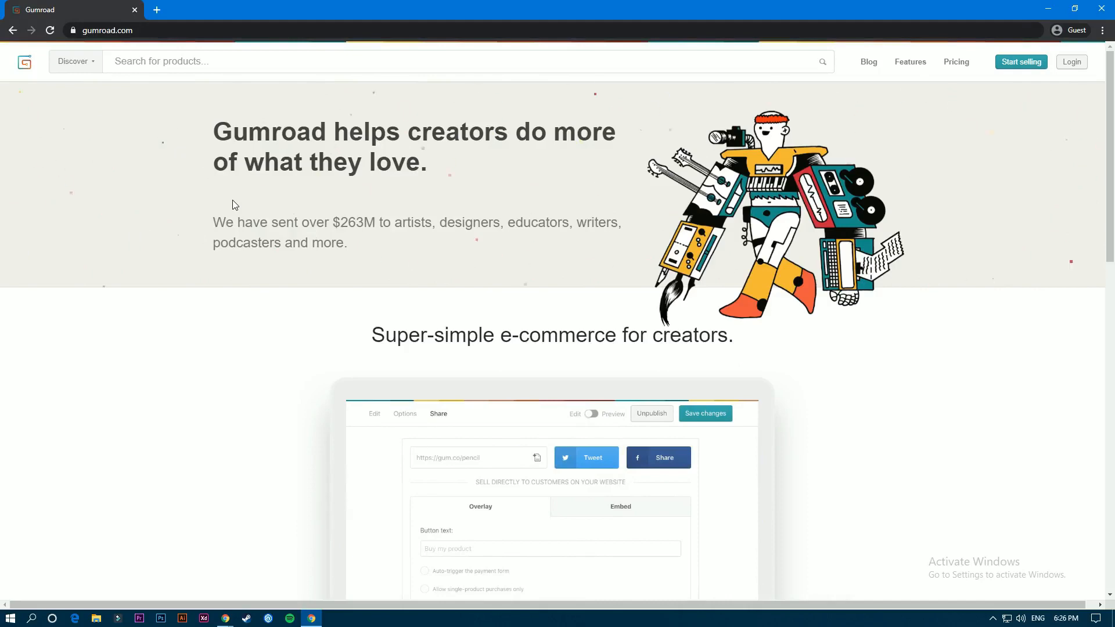
- Go to the seller account's product list and start creating a new product
click(1018, 65)
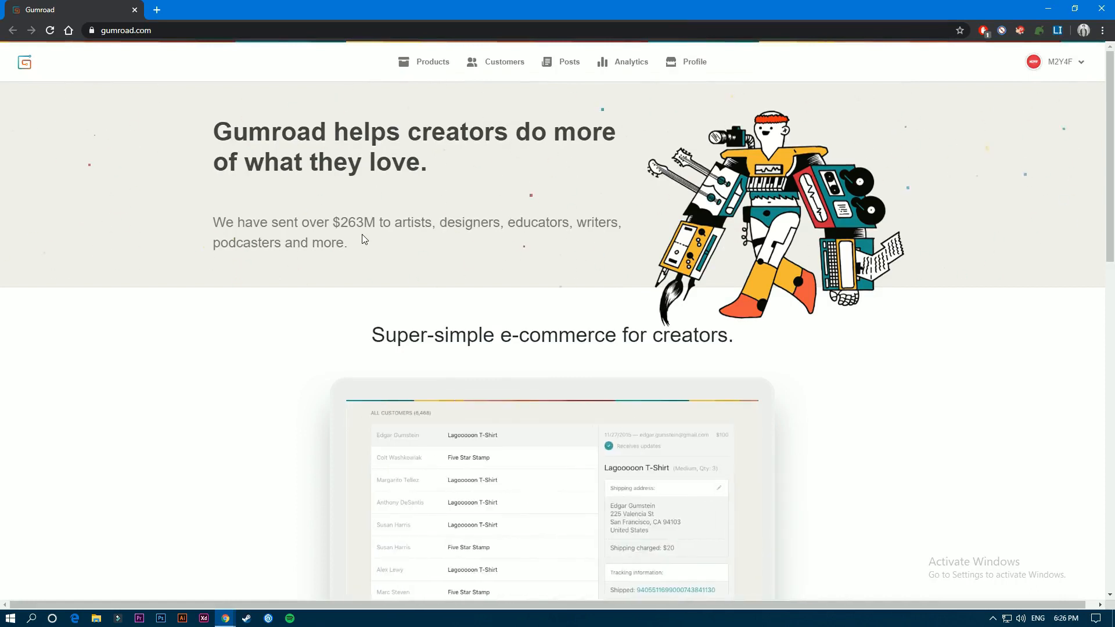
click(423, 68)
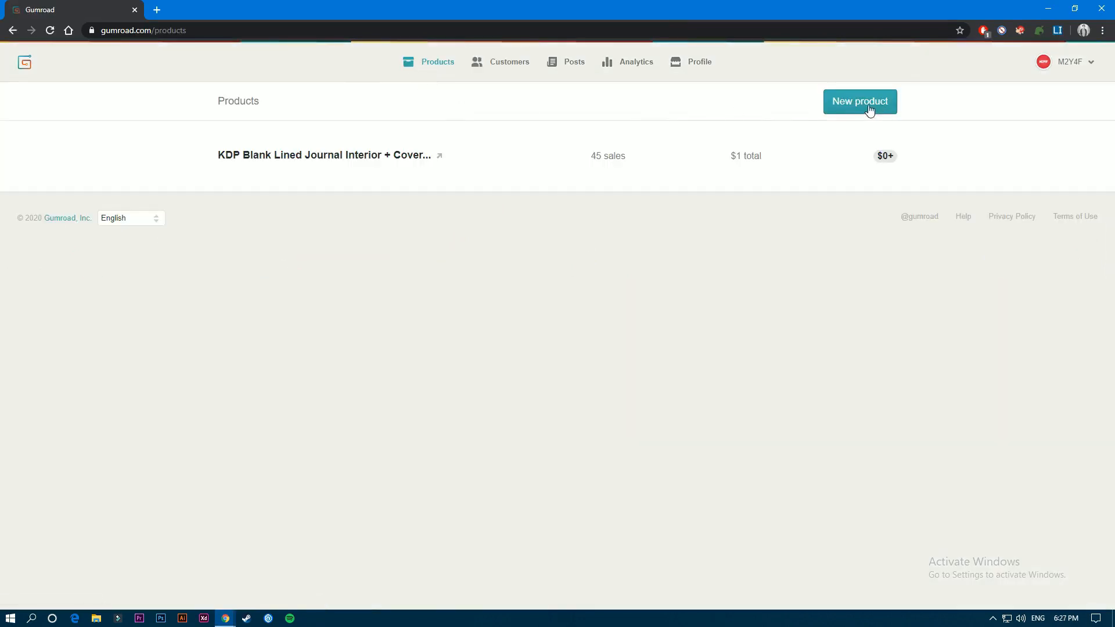
click(871, 106)
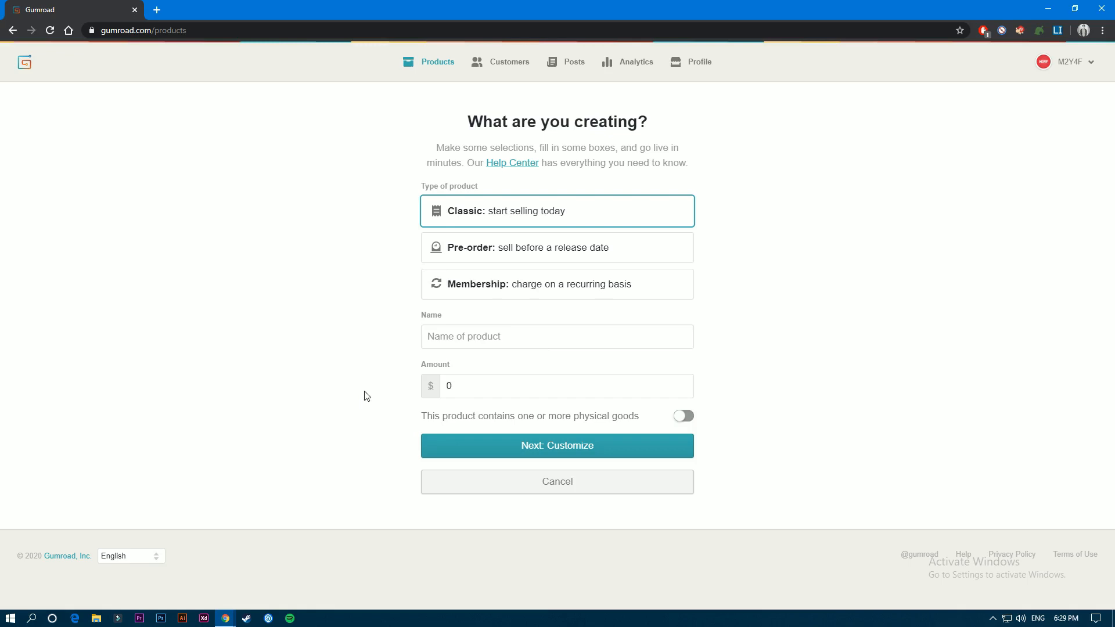
- Try the available product types and set the new product to Pre-order
click(437, 251)
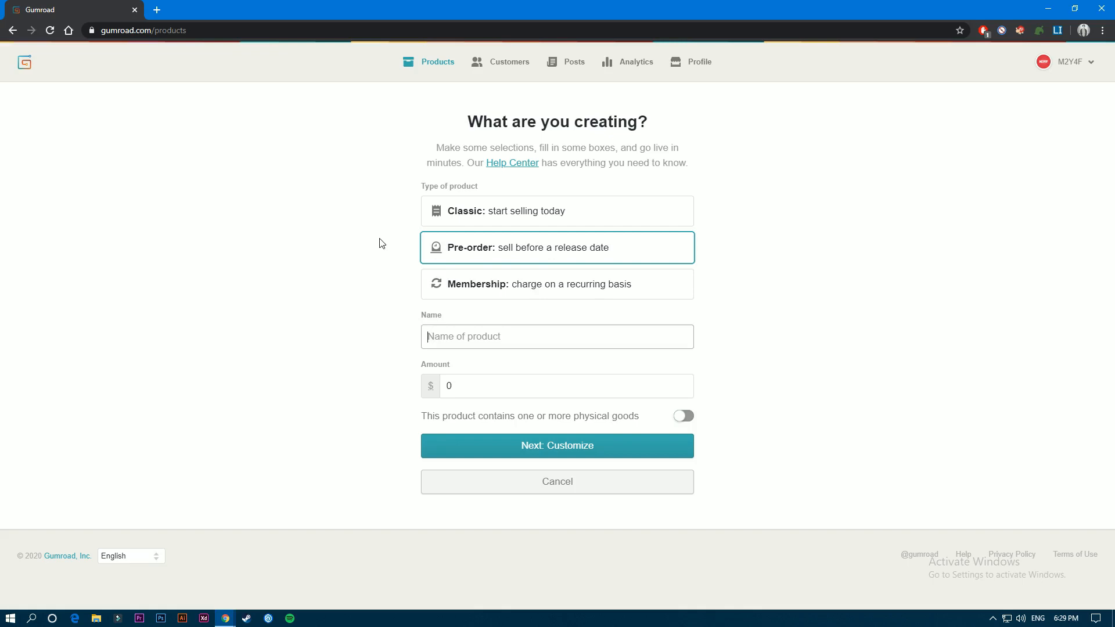
click(480, 287)
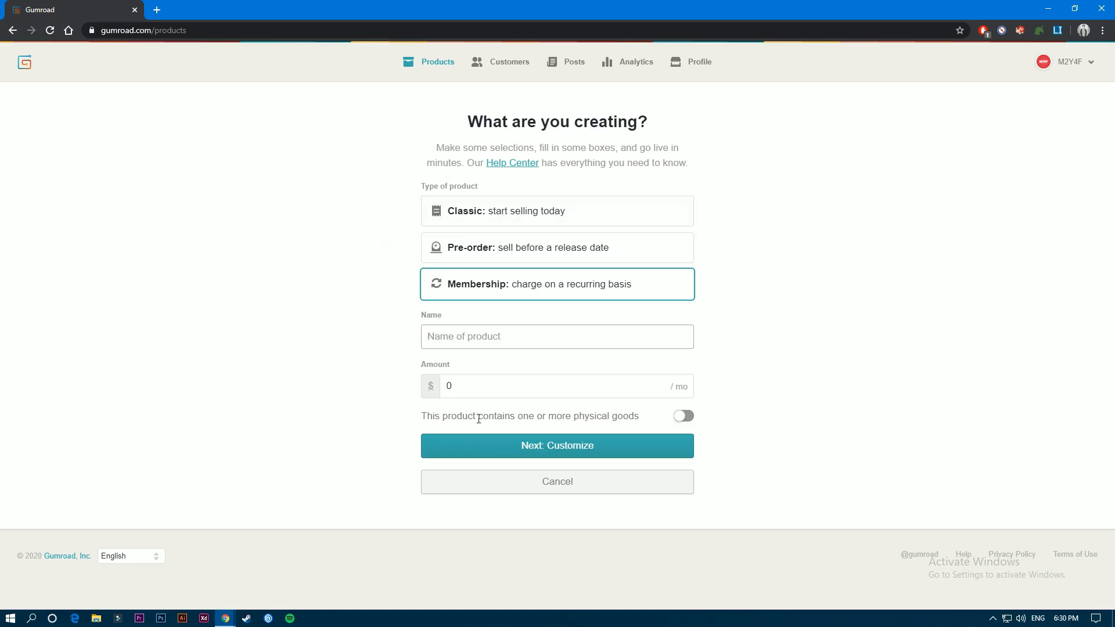
click(494, 389)
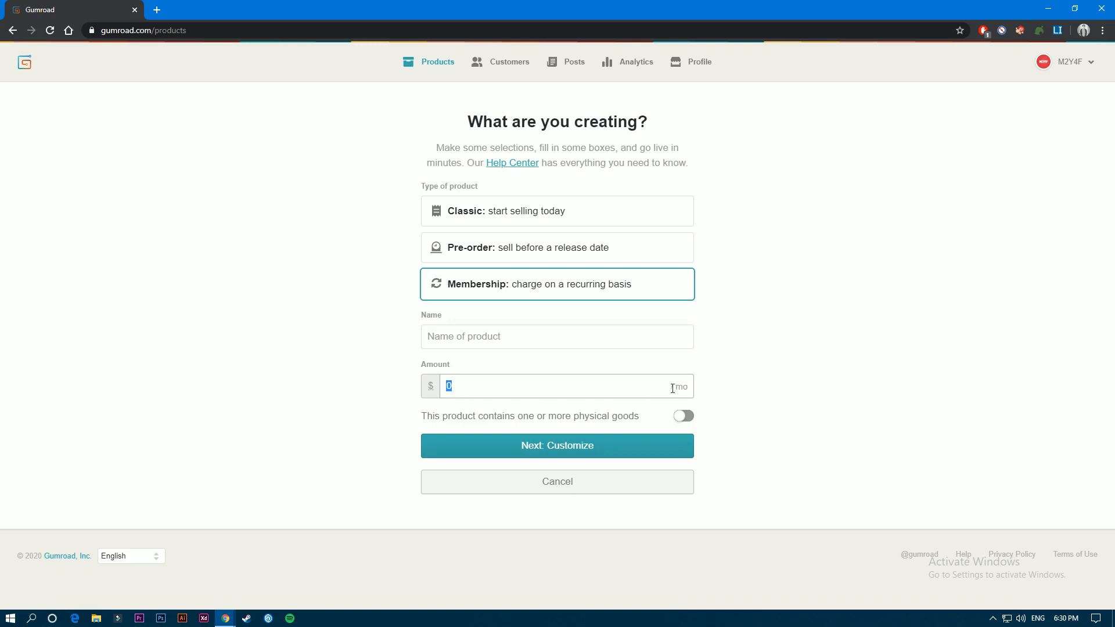
click(447, 250)
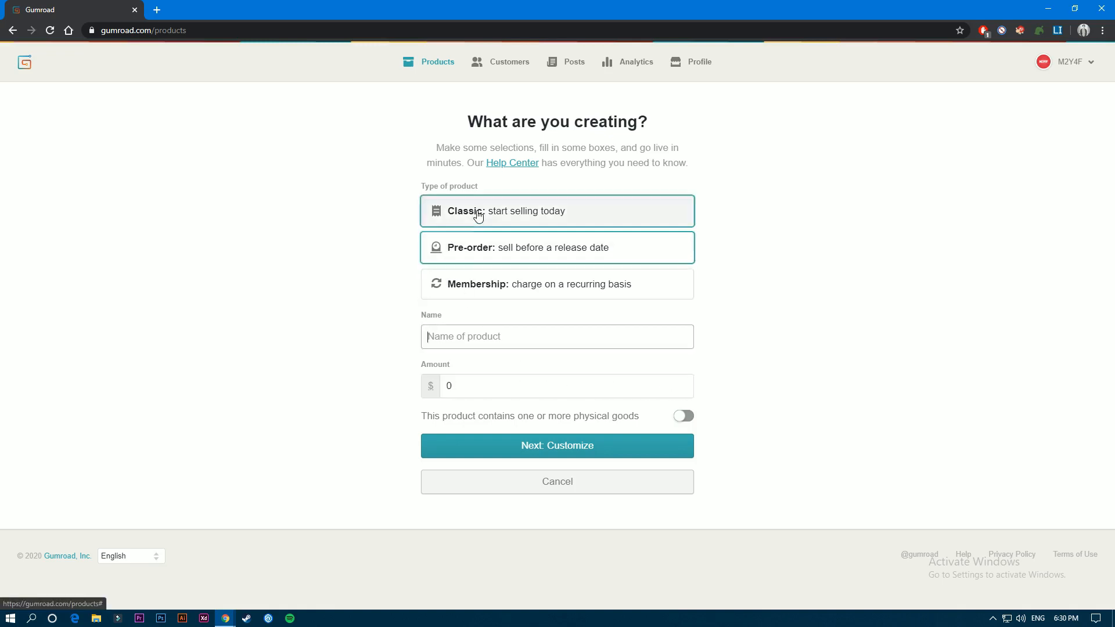
click(465, 250)
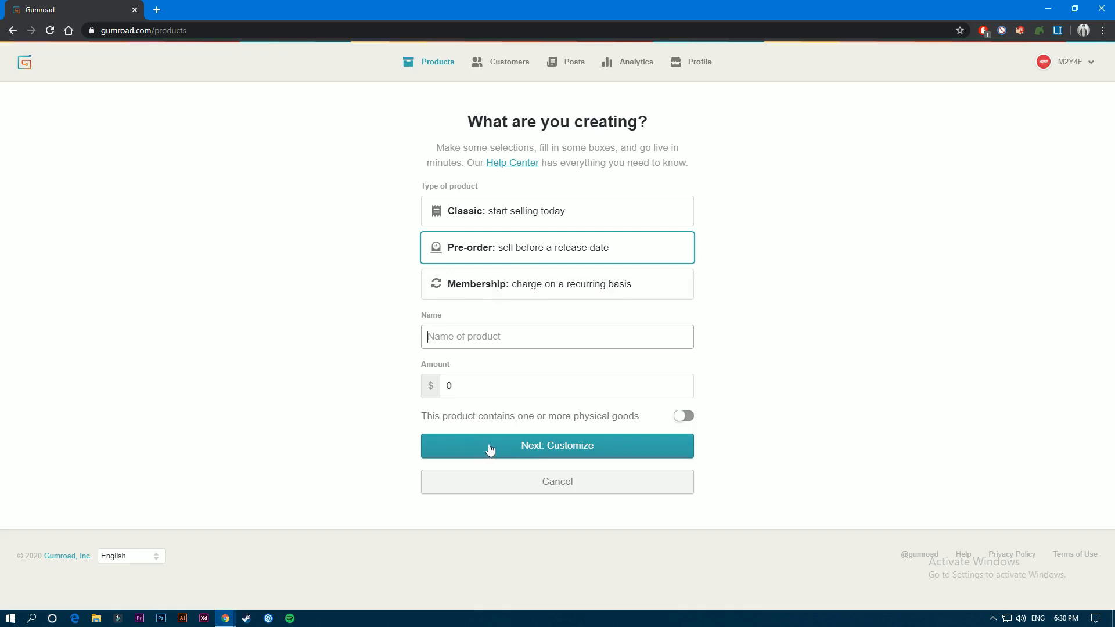
- Mark the product as containing one or more physical goods
drag(474, 414, 634, 416)
drag(634, 416, 537, 416)
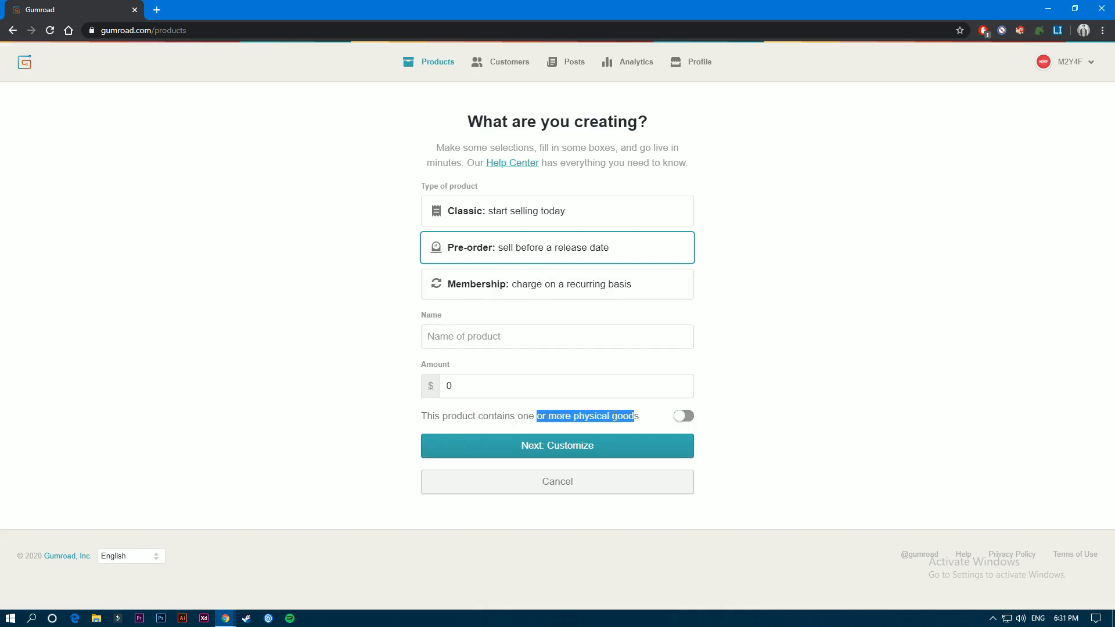
click(721, 424)
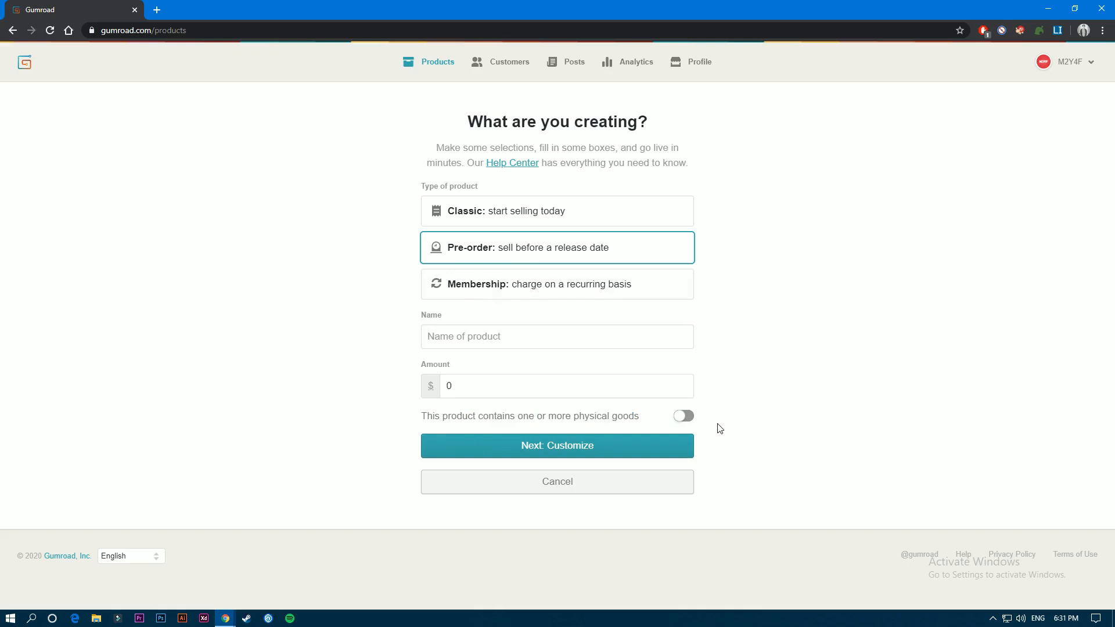
click(680, 418)
click(683, 423)
click(683, 415)
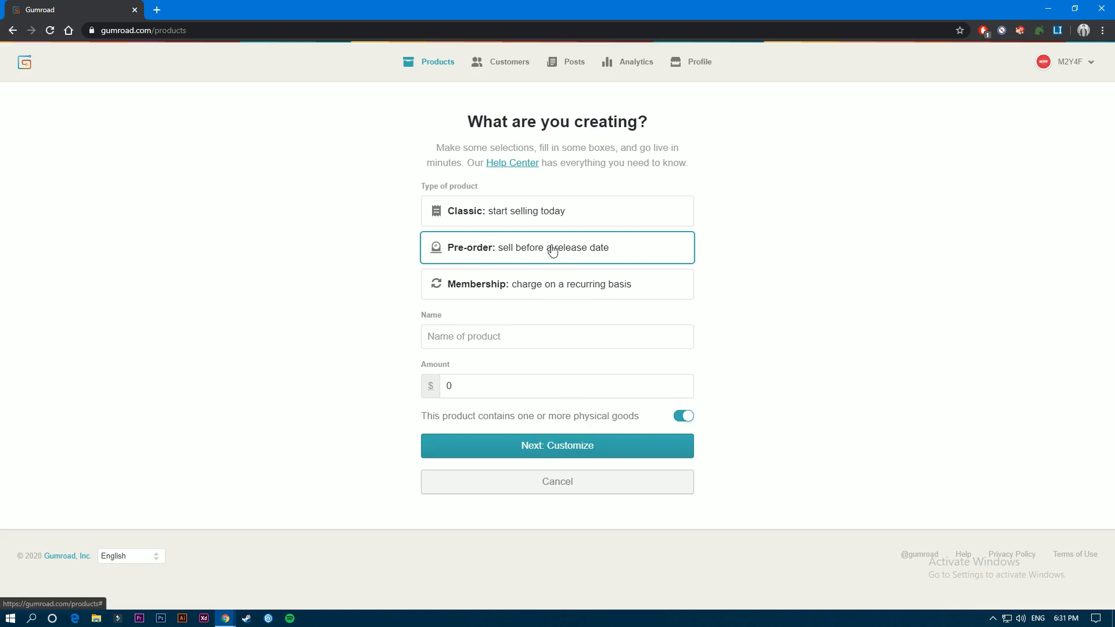
- Name the product "Digital Product", set its amount to $49 with physical goods turned off, and continue to customization
click(462, 337)
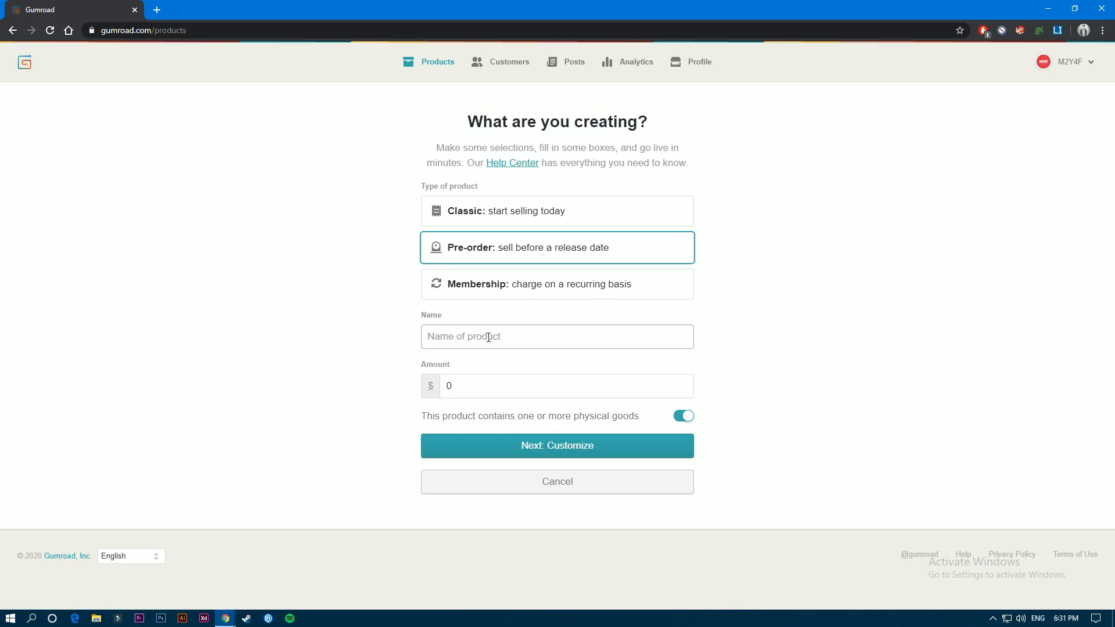
text(Digital Product)
key(Tab)
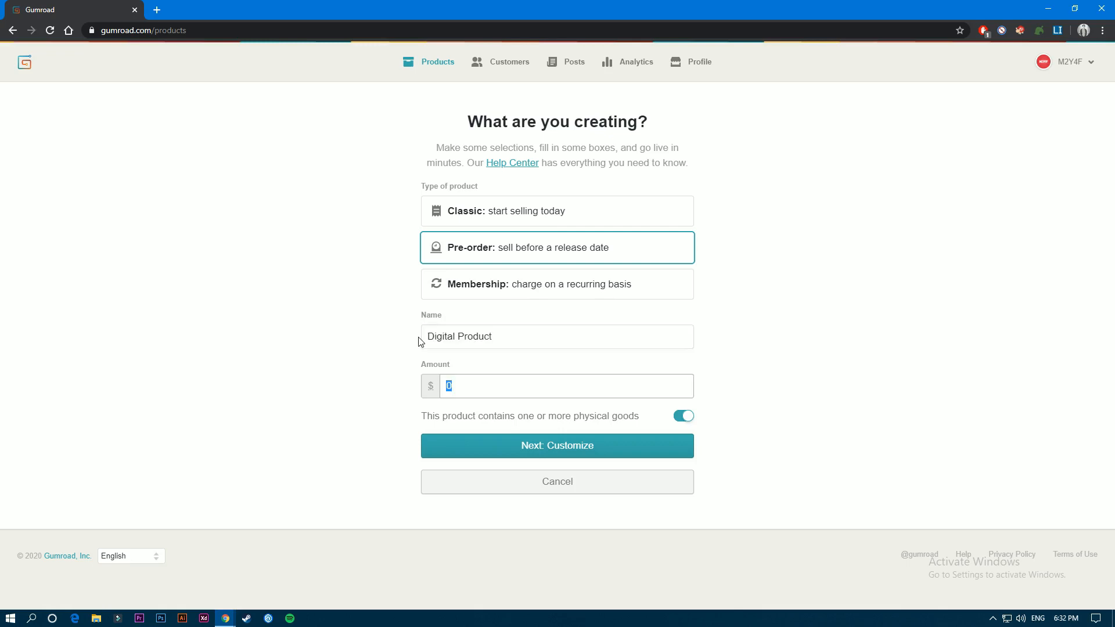
text(49)
click(682, 419)
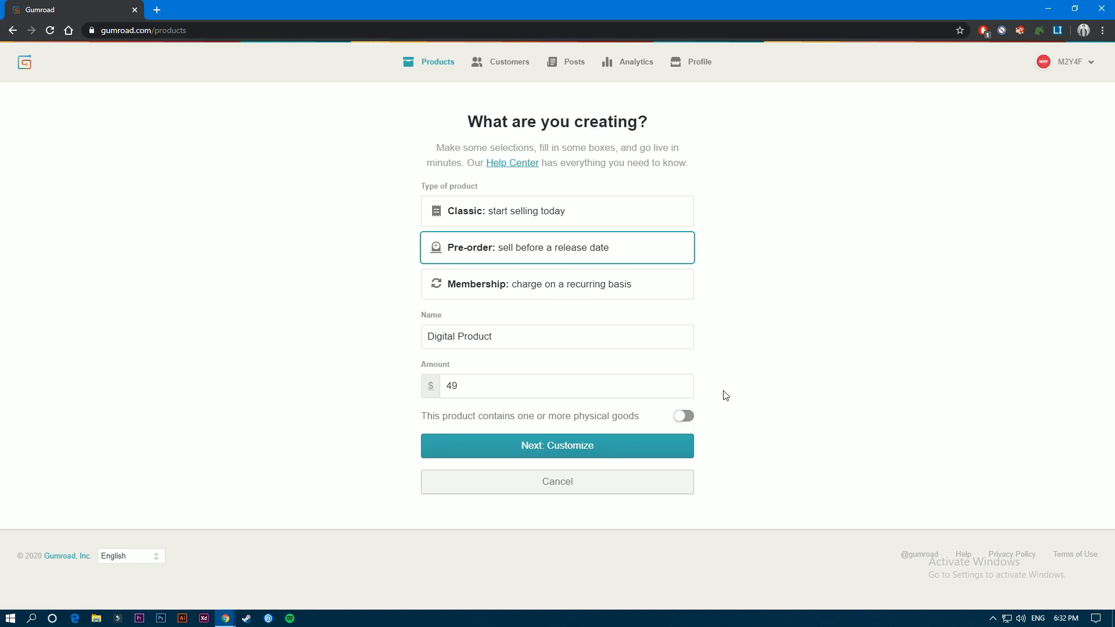
click(558, 448)
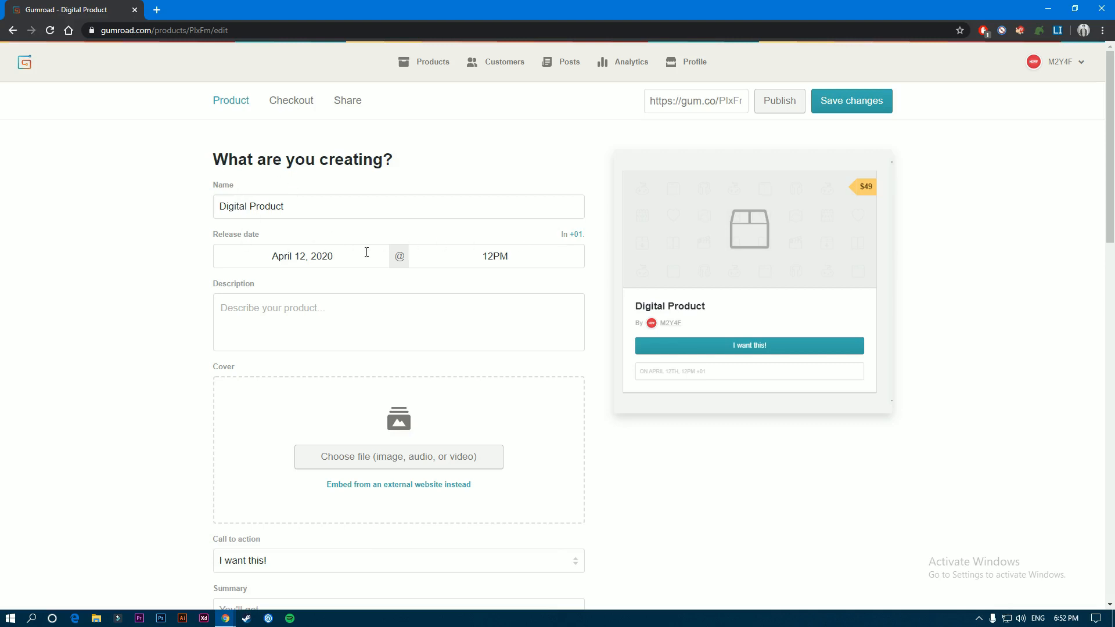
- Set the product's release date to April 15, 2020
scroll(212, 282, down, 1)
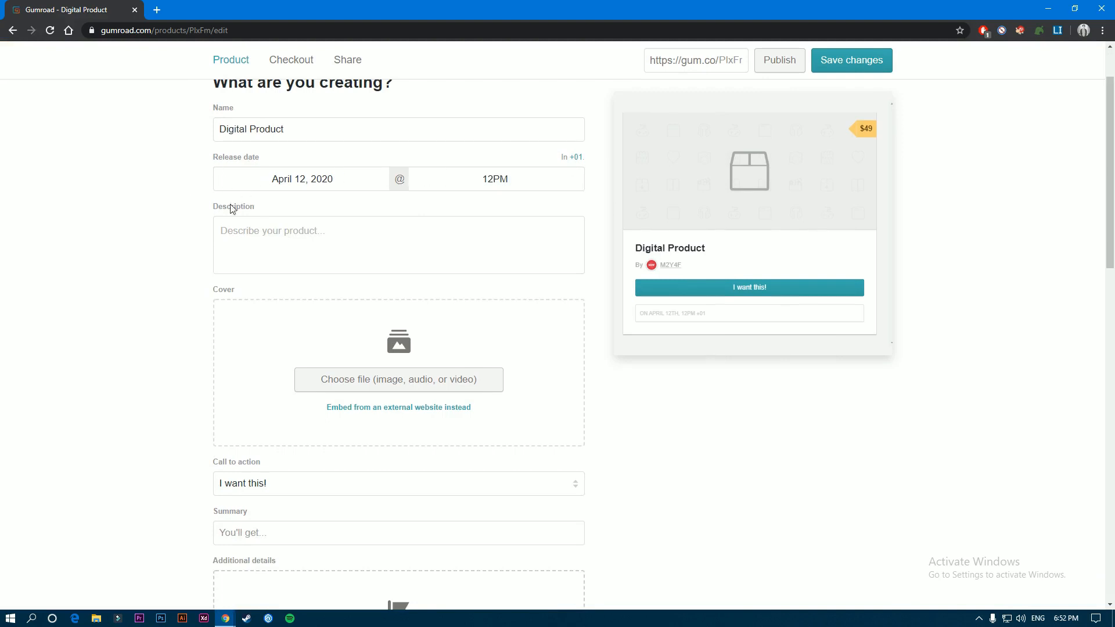
scroll(194, 221, up, 1)
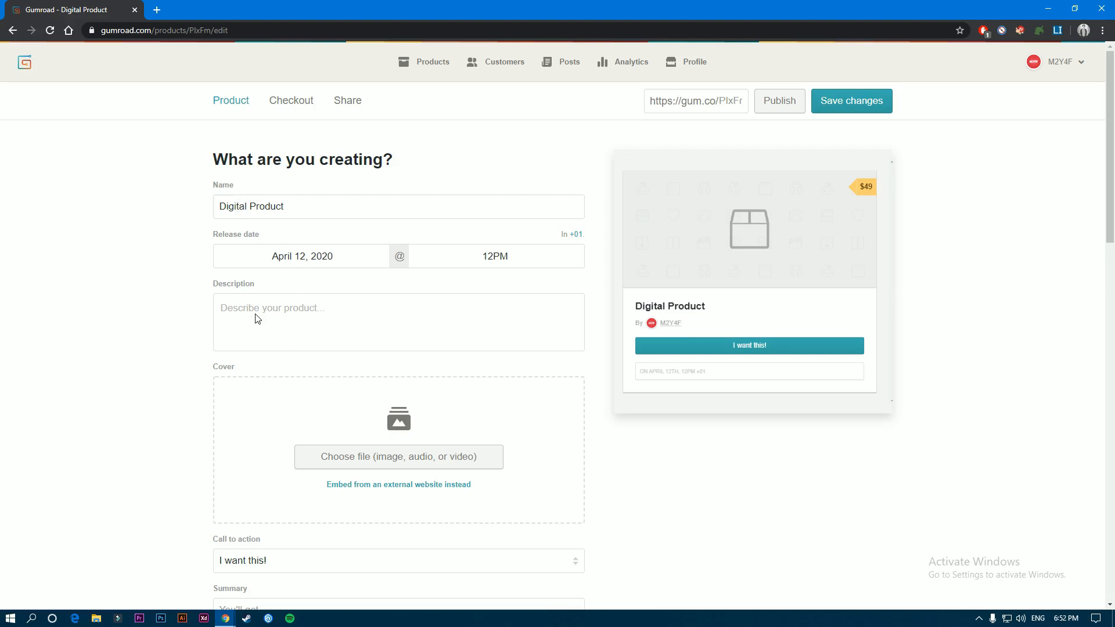
scroll(244, 285, down, 4)
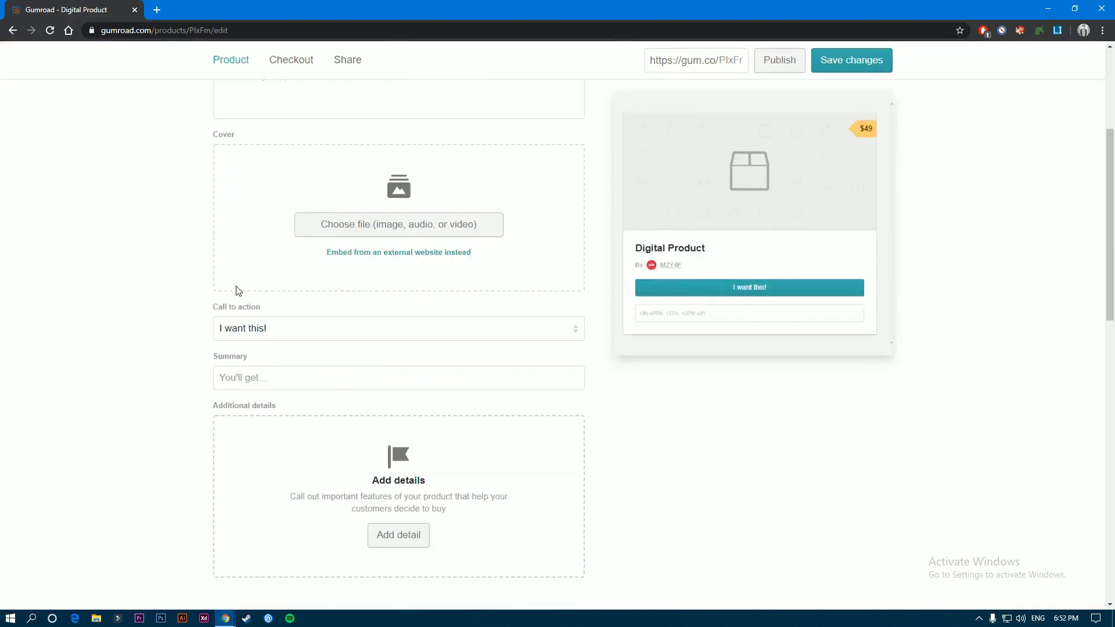
scroll(238, 290, up, 4)
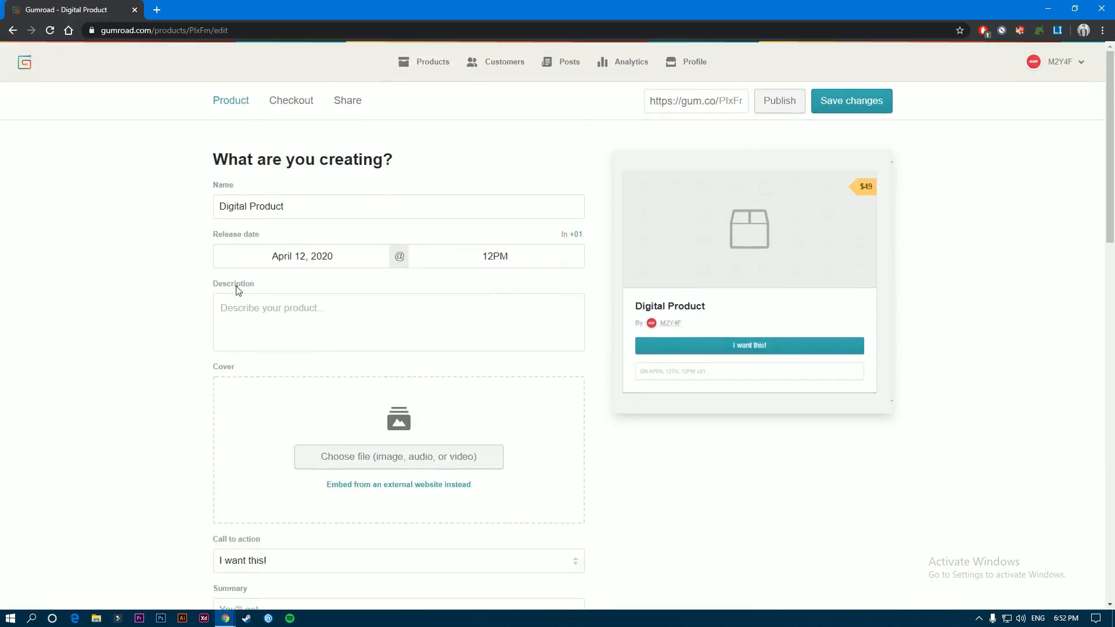
scroll(244, 302, down, 14)
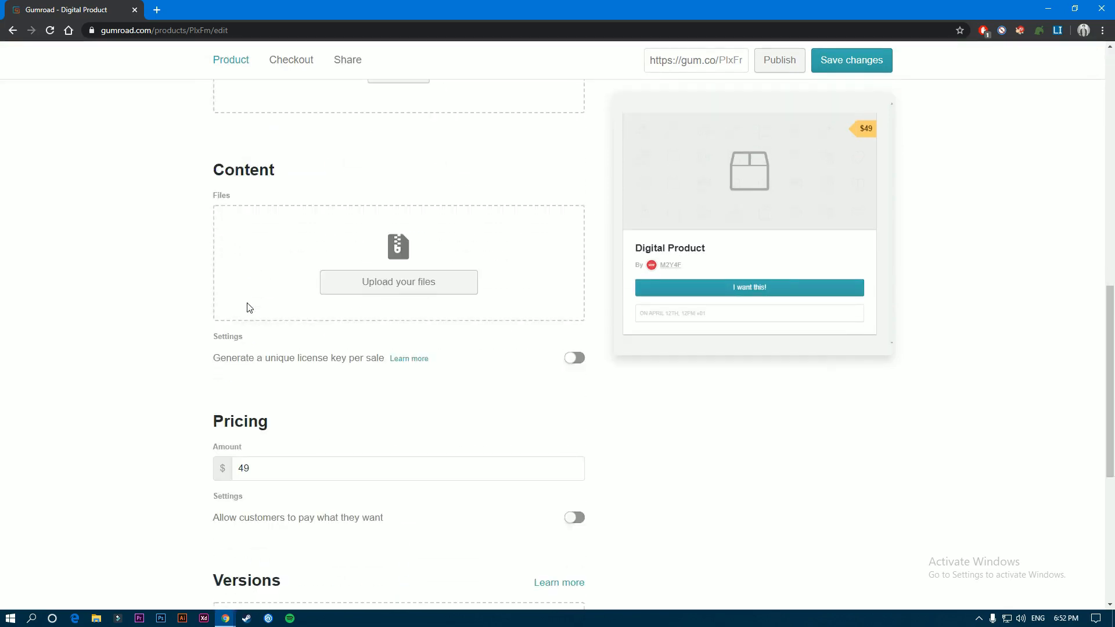
scroll(238, 279, up, 14)
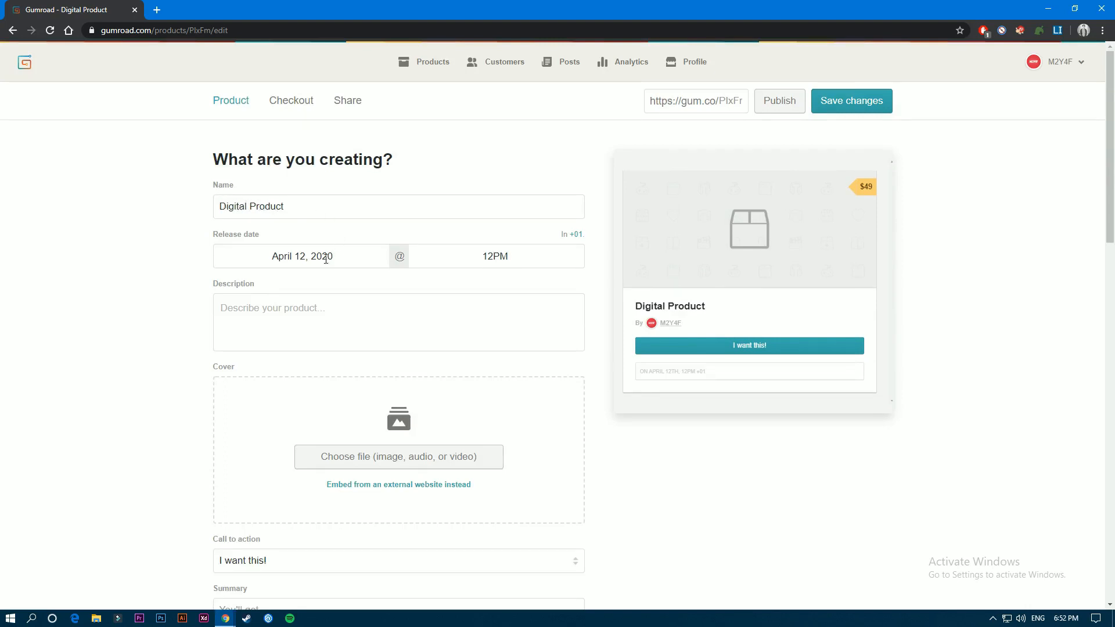
click(290, 262)
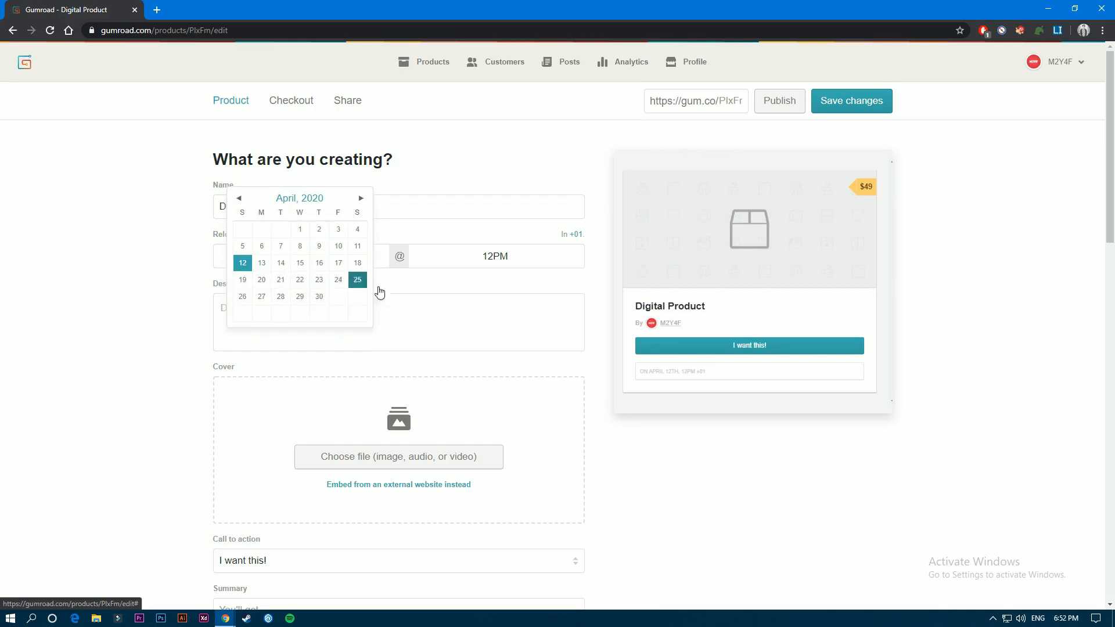
click(300, 264)
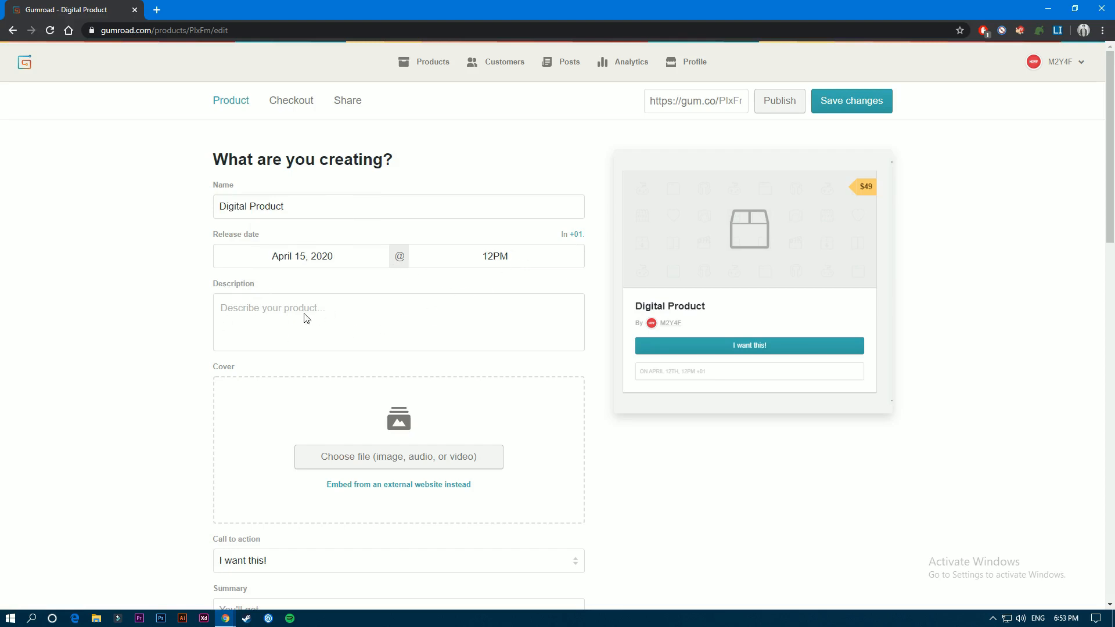
- Fill the product description with two generated lorem ipsum paragraphs of 10 sentences each
click(344, 314)
click(1057, 30)
right_click(786, 131)
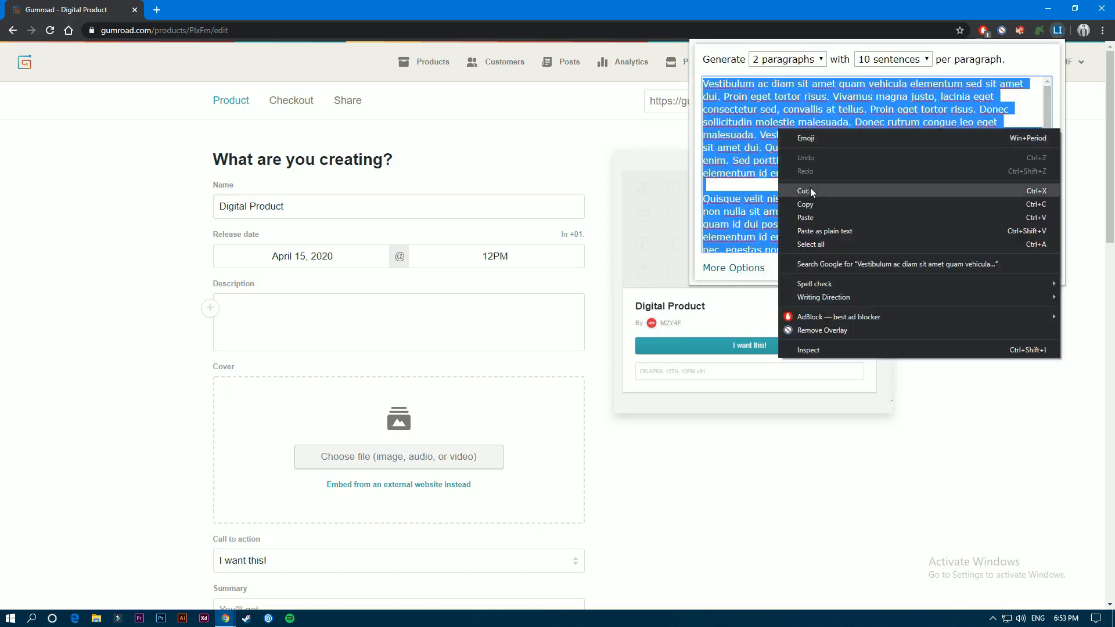
click(831, 204)
click(360, 322)
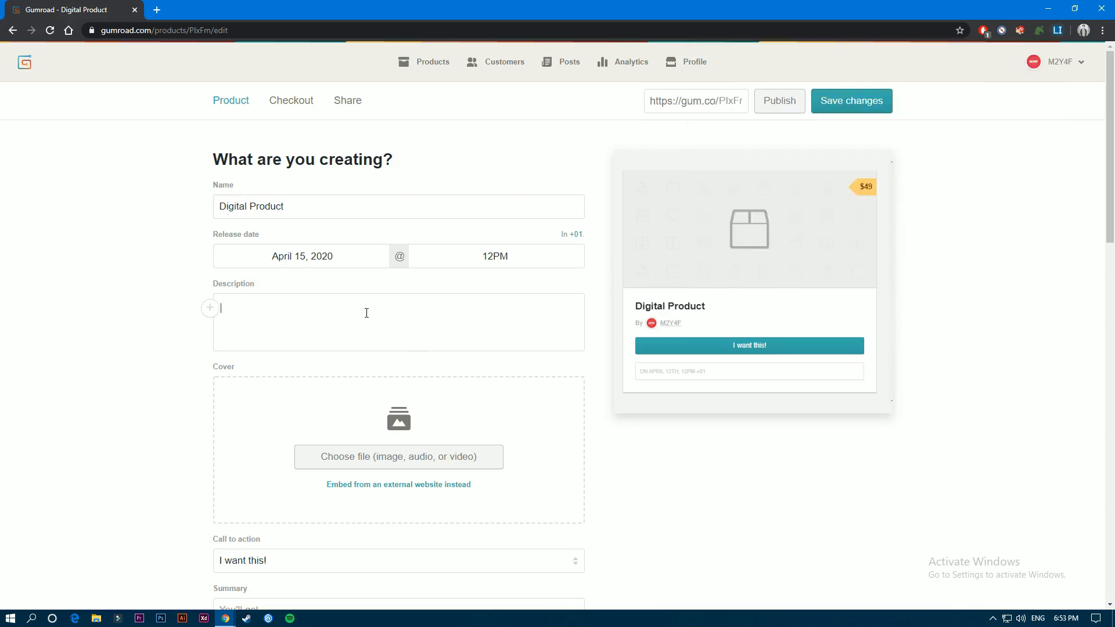
right_click(365, 312)
click(403, 402)
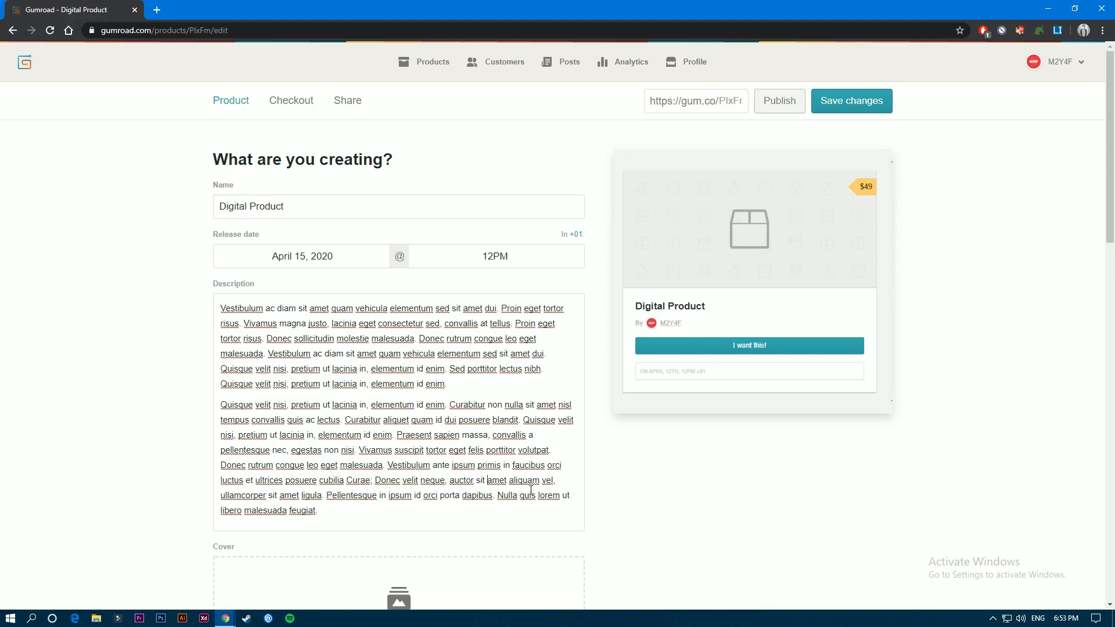
- Insert an empty line between the two paragraphs of the product description
click(391, 480)
click(461, 388)
key(Return)
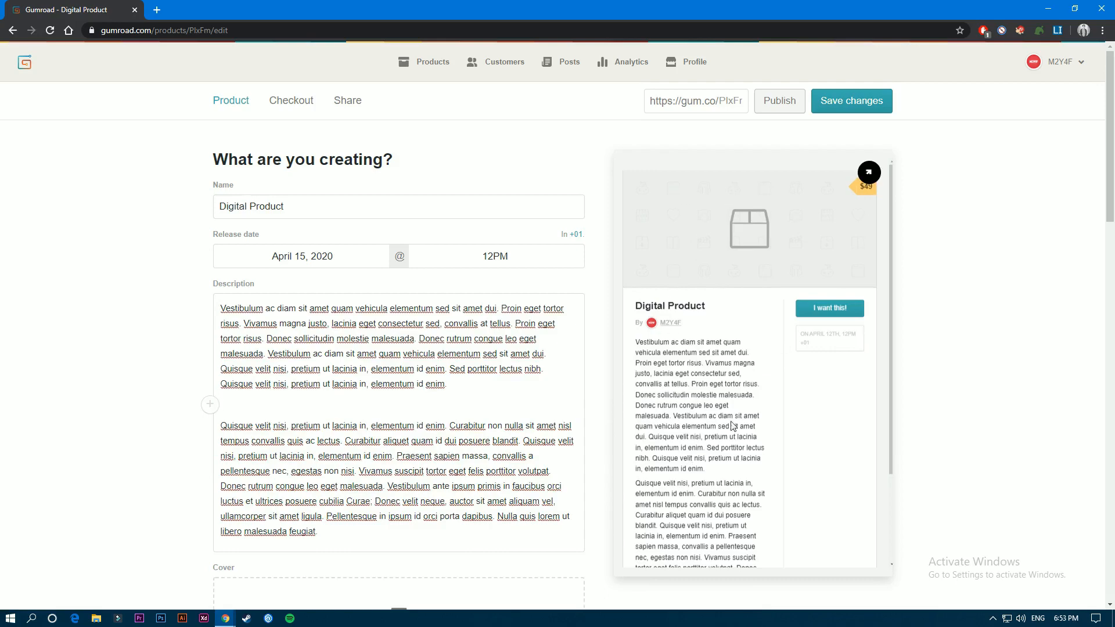
- Split the description's first paragraph into separate lines after "sed sit amet dui." and after "lacinia eget consectetur sed,"
scroll(348, 242, down, 10)
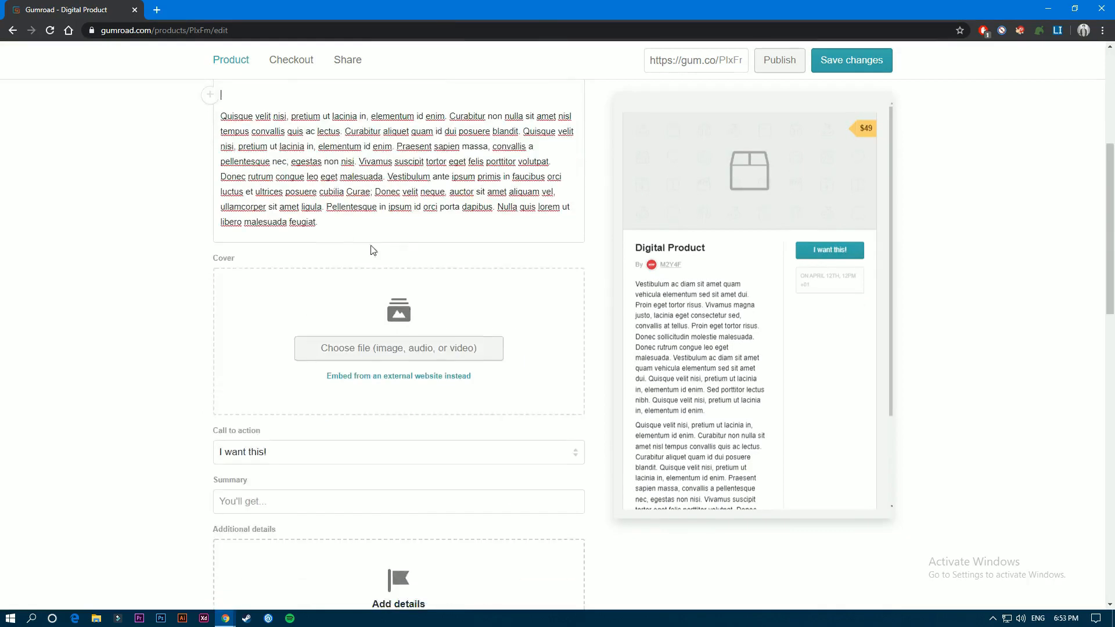
scroll(348, 328, up, 10)
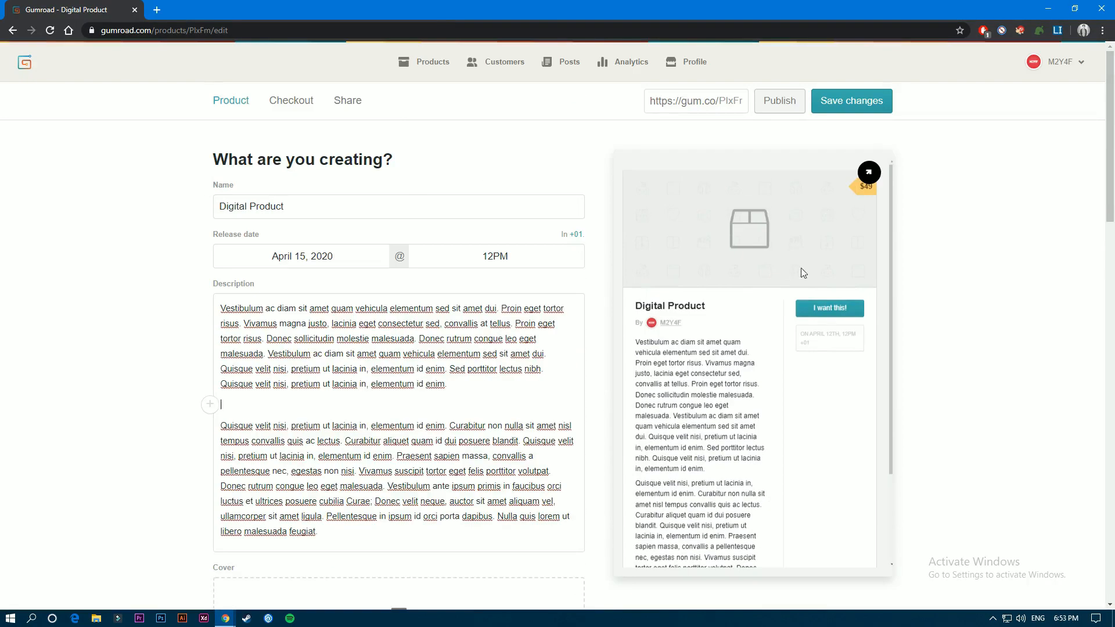
scroll(704, 324, down, 2)
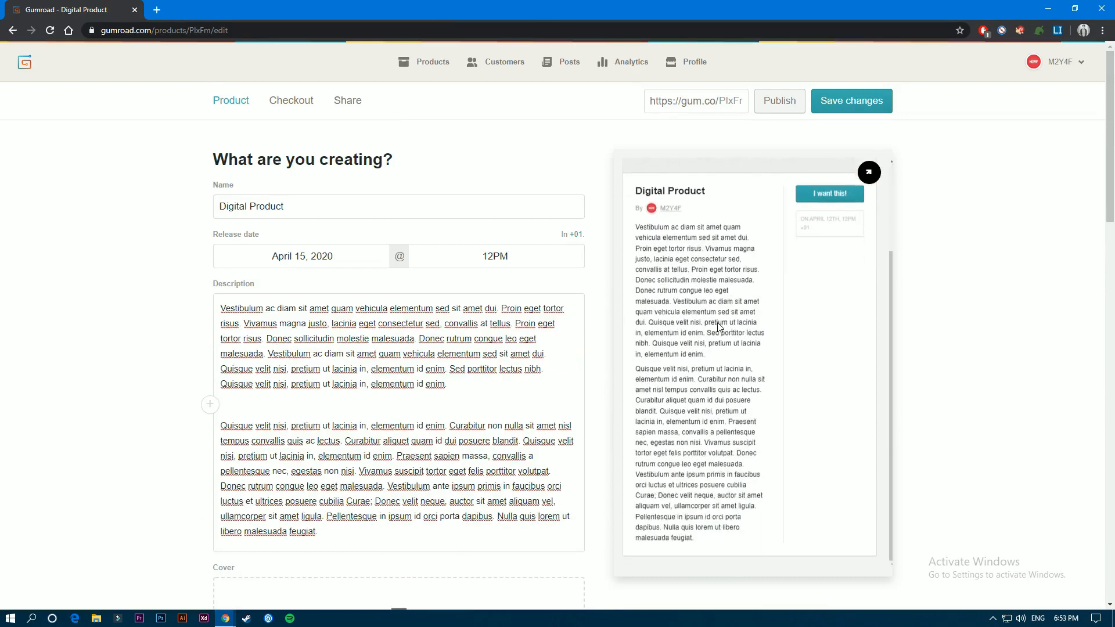
scroll(719, 327, up, 2)
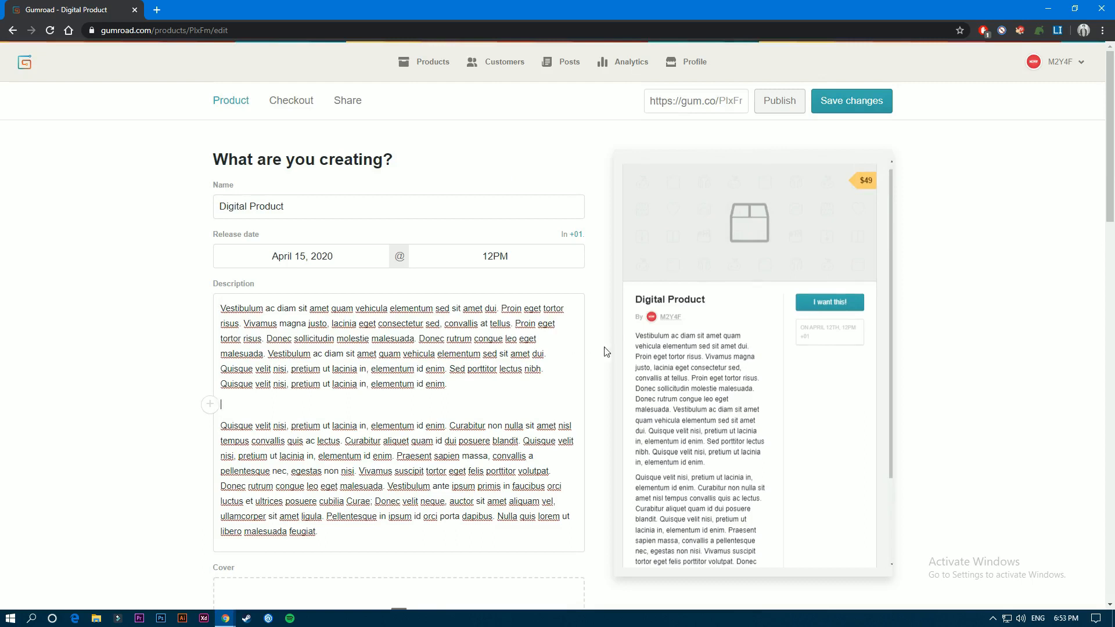
scroll(700, 361, down, 2)
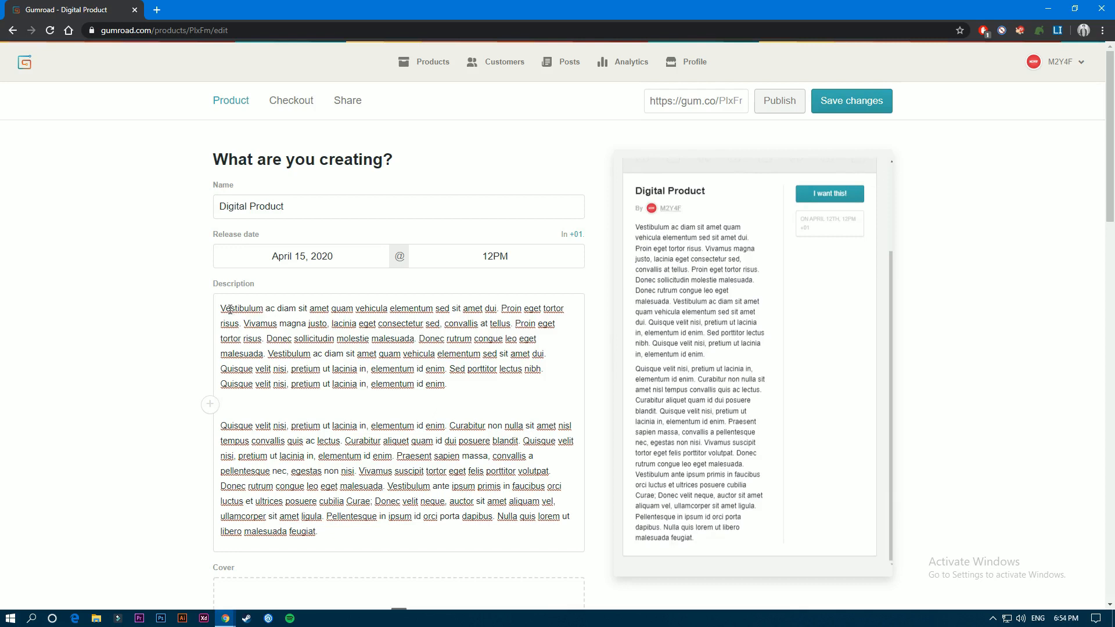
click(437, 307)
click(503, 307)
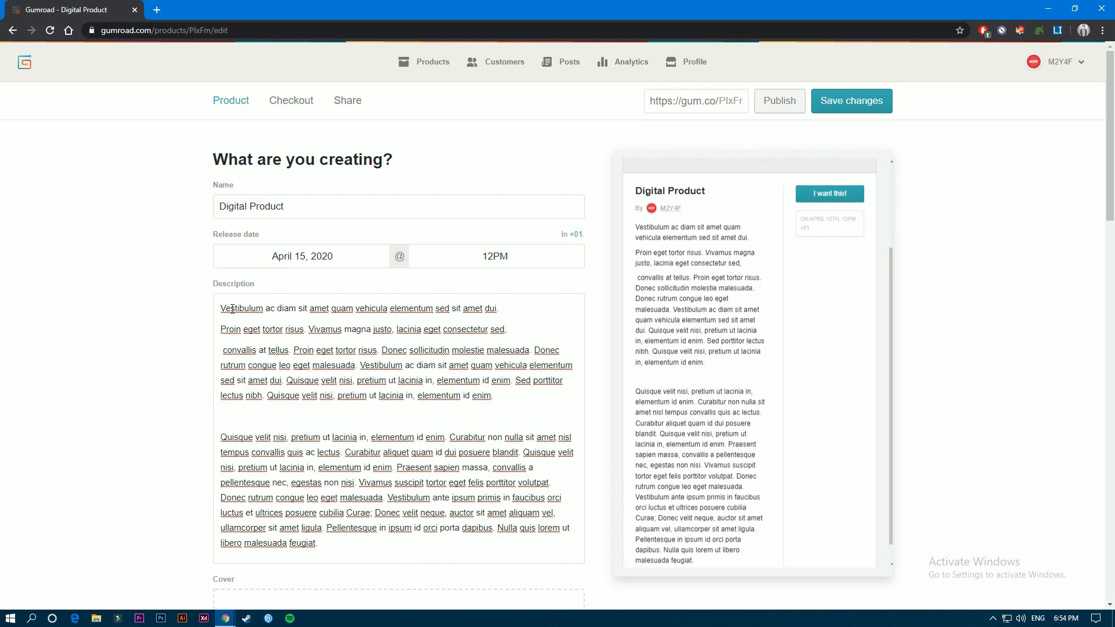
- Make the description's first line, "Vestibulum ac diam sit amet quam vehicula elementum sed sit amet dui.", bold
drag(220, 309, 499, 308)
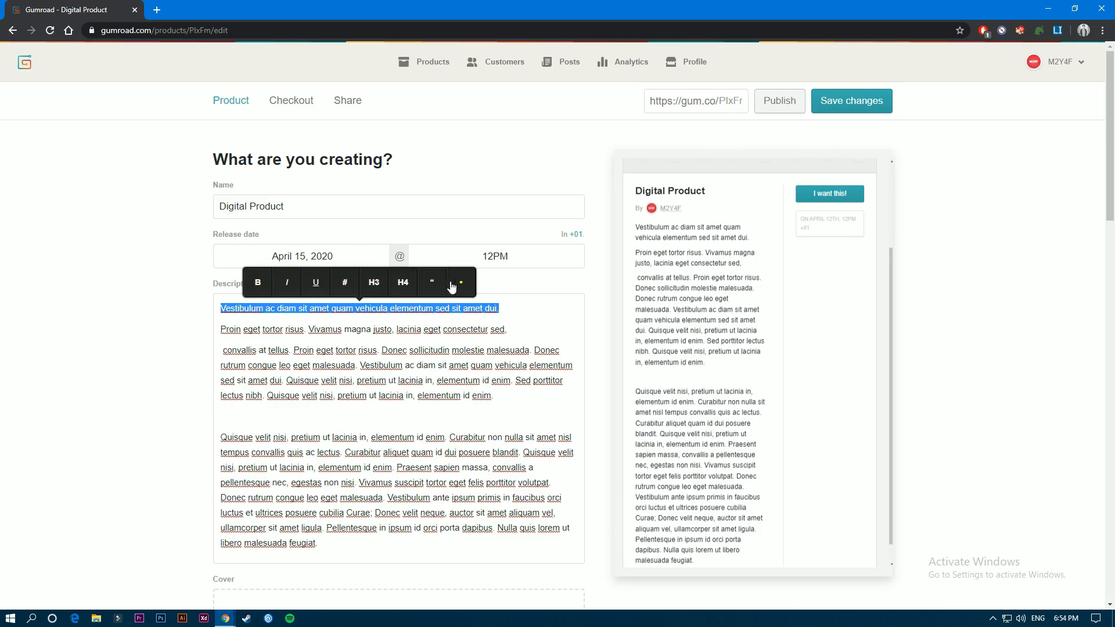
click(257, 282)
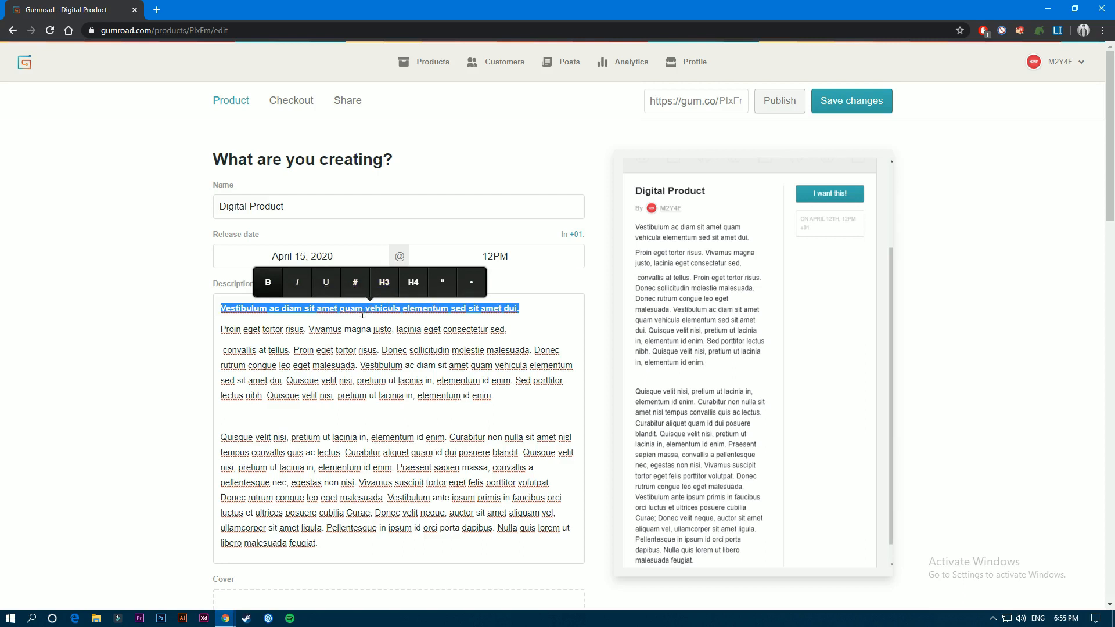
- Format the description's first line as an H3 heading and its second line, starting "Proin eget tortor risus", as an H4 heading
click(385, 283)
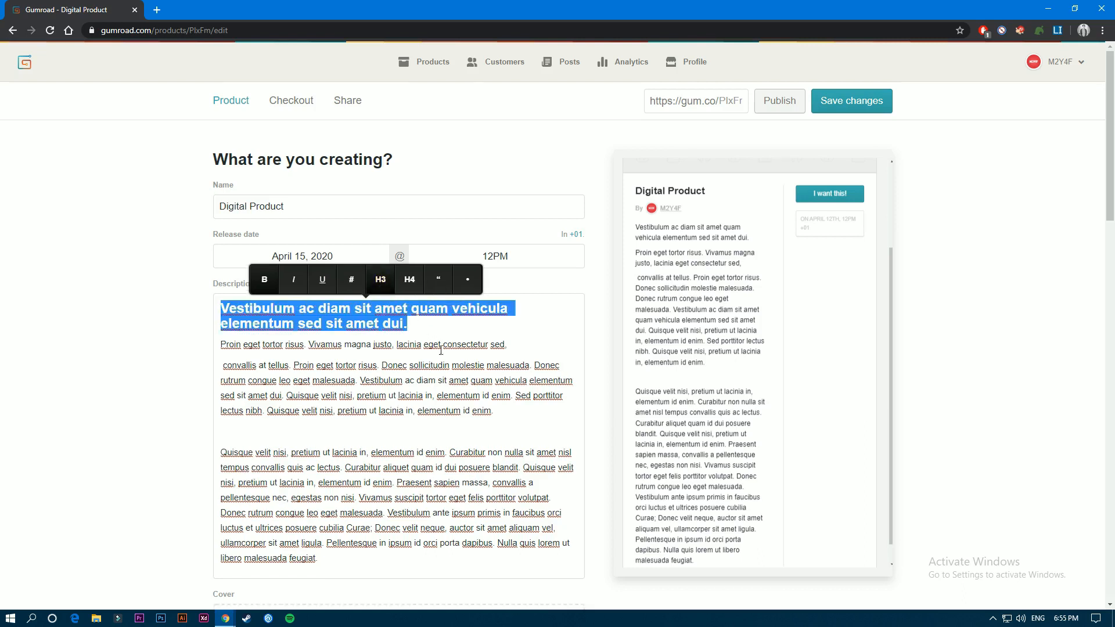
click(234, 343)
drag(234, 344, 507, 346)
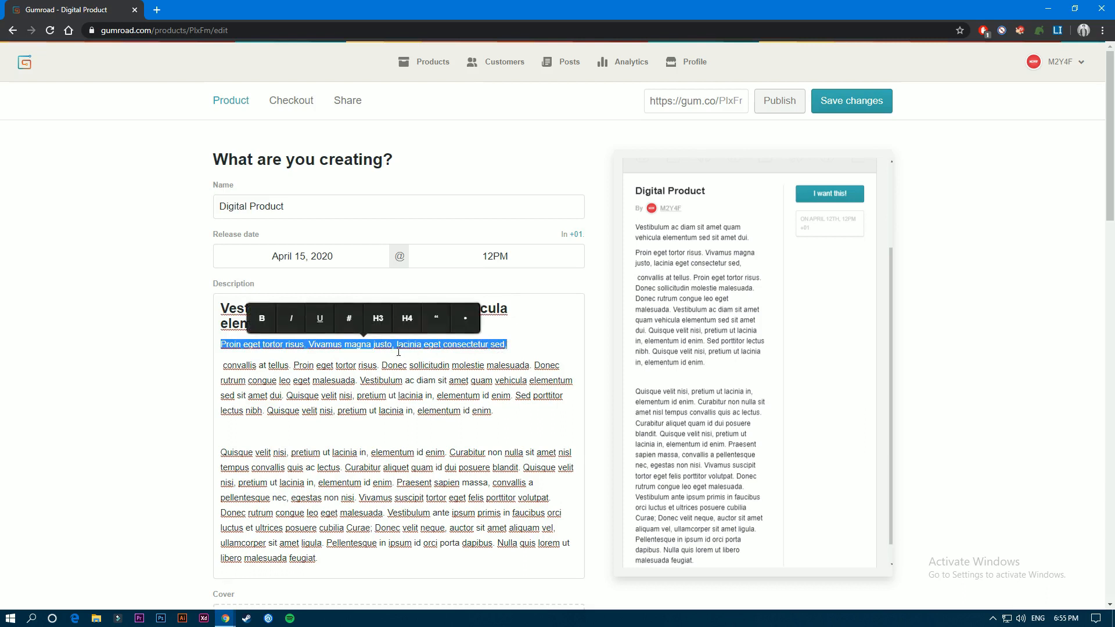
click(408, 318)
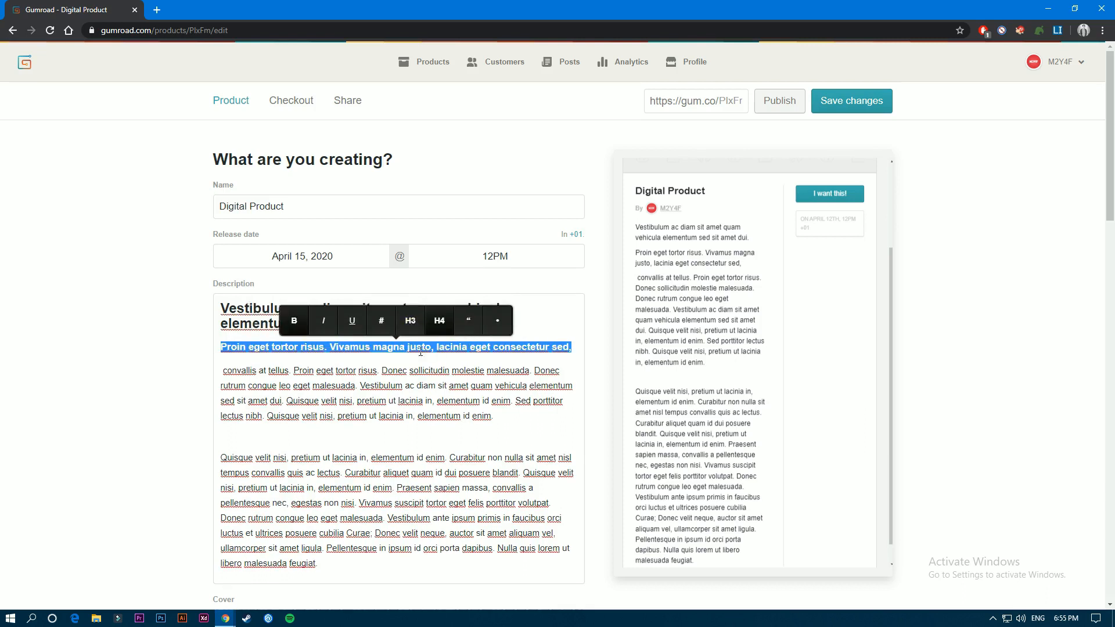
- Format the description paragraph starting "convallis at tellus" as a quote
click(334, 344)
drag(494, 415, 225, 373)
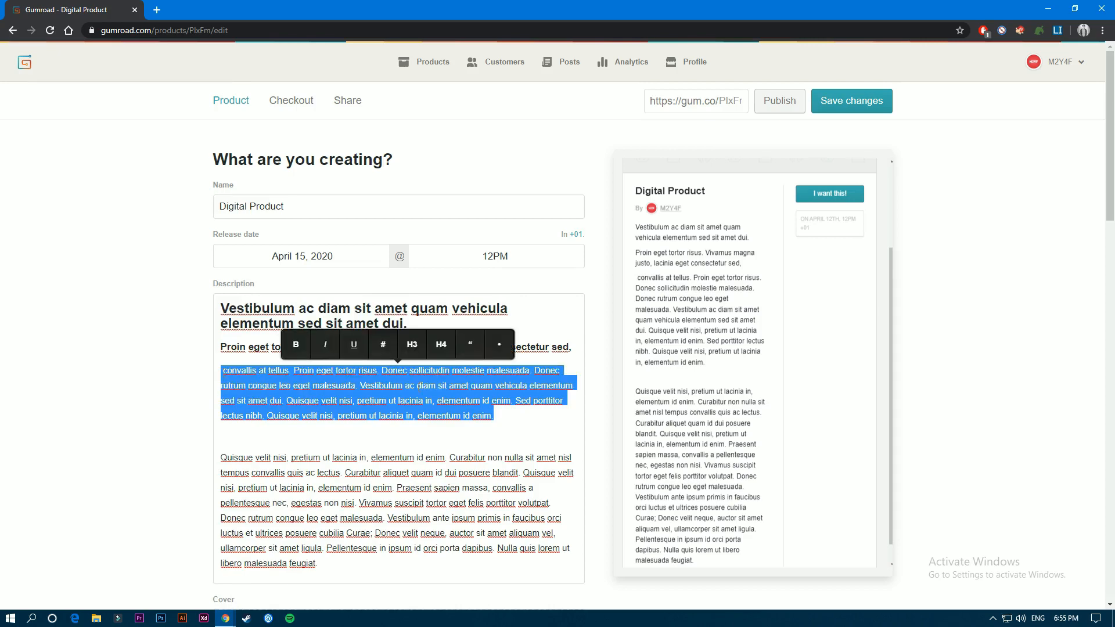
click(472, 351)
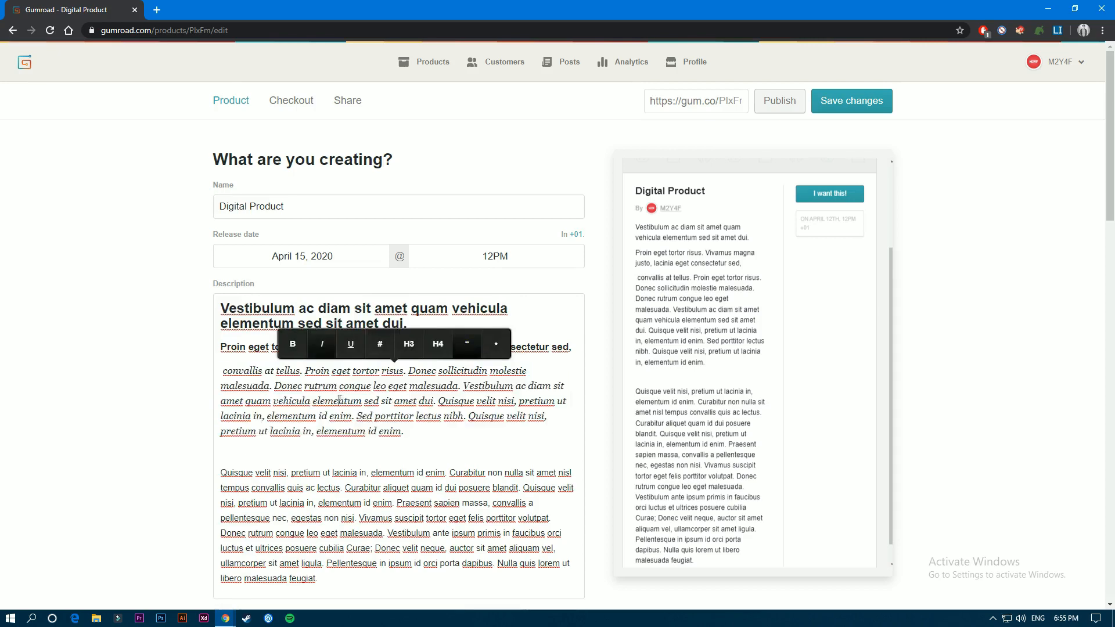
click(339, 401)
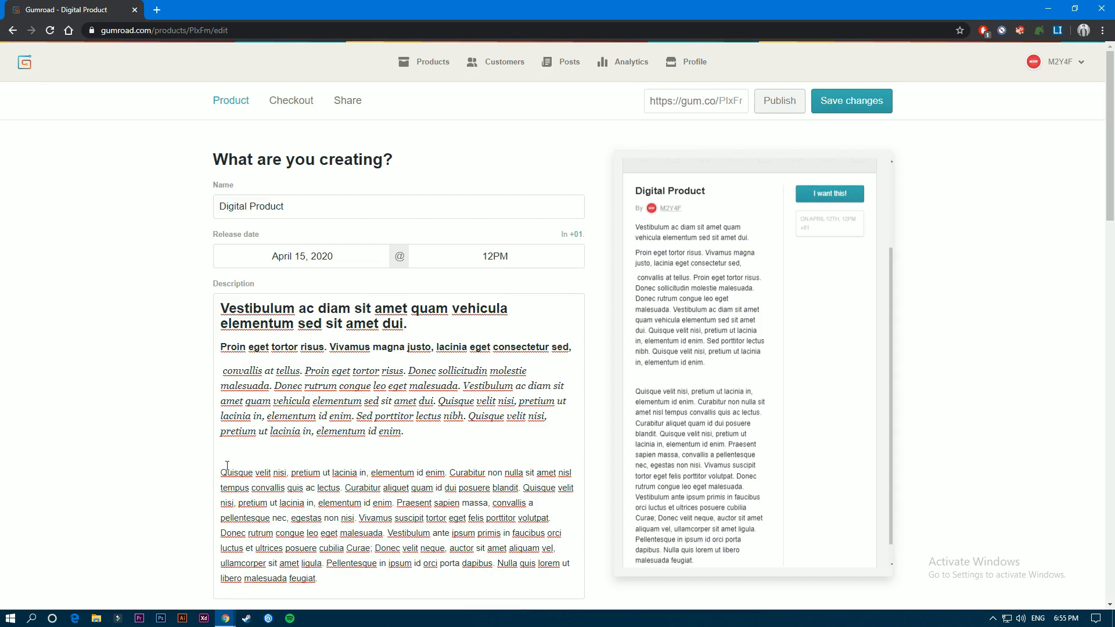
- Turn the description's last paragraph into an unordered list, starting new bullets at "Curabitur aliquet", "Praesent sapien" and "Donec rutrum"
drag(221, 472, 486, 474)
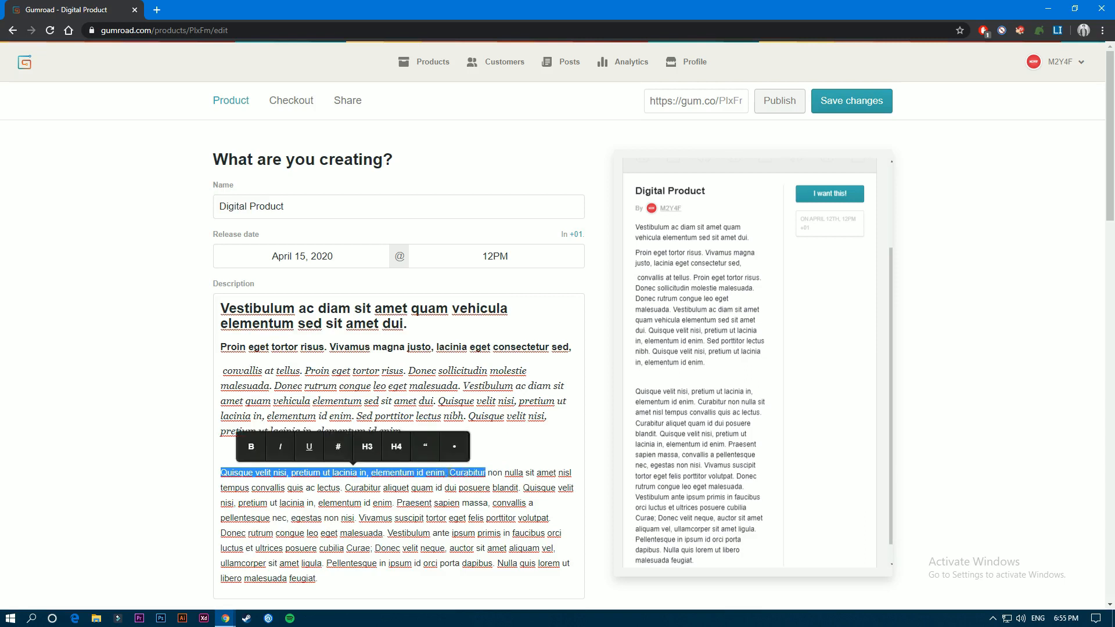
click(455, 448)
scroll(360, 384, down, 3)
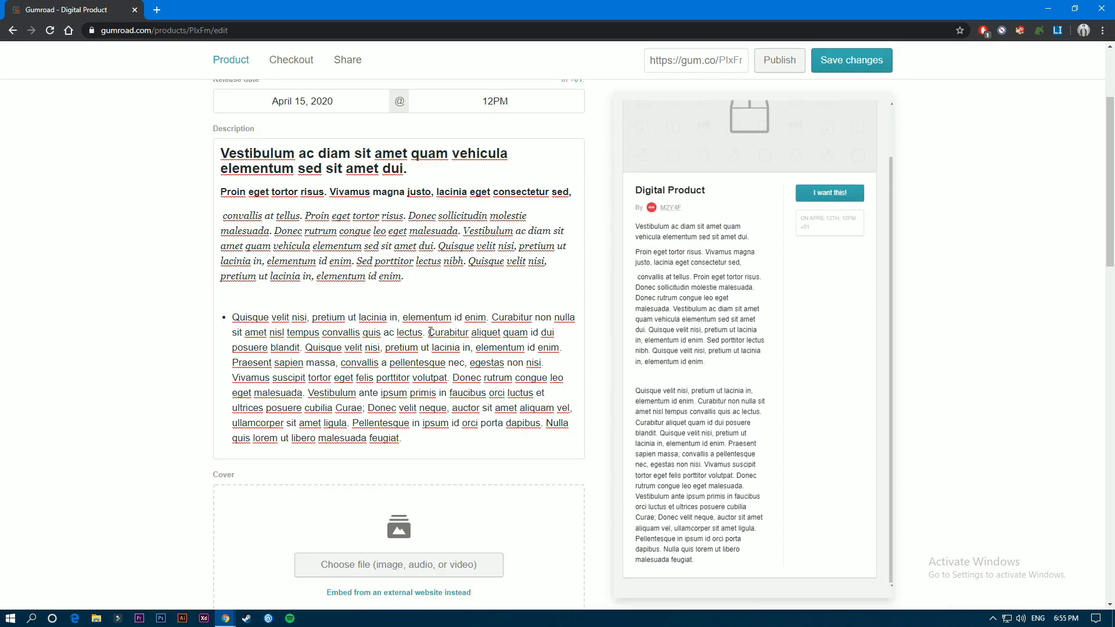
click(429, 332)
key(Return)
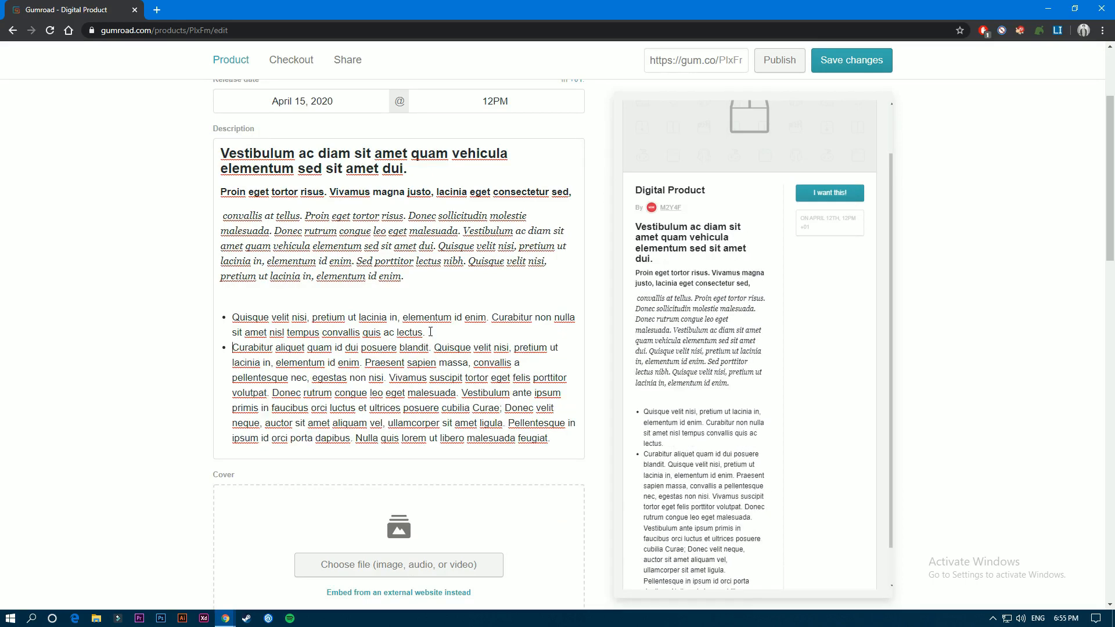
click(366, 363)
key(Return)
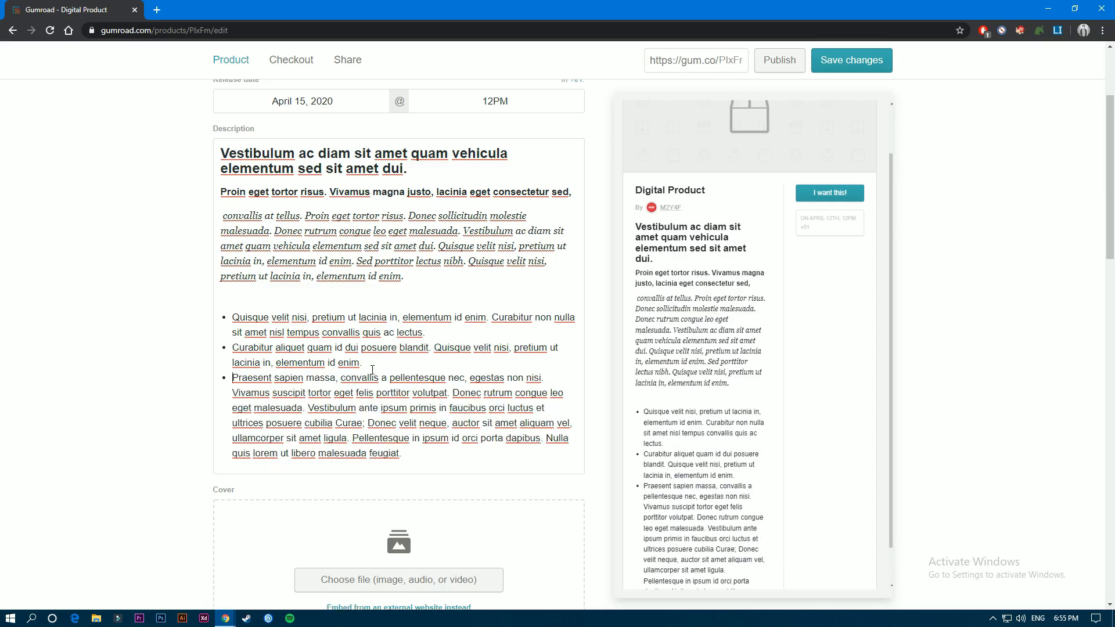
click(453, 393)
key(Return)
- Delete the text after "Donec rutrum congue leo eget malesuada. Vestibulum" in the last bullet
drag(529, 454, 477, 417)
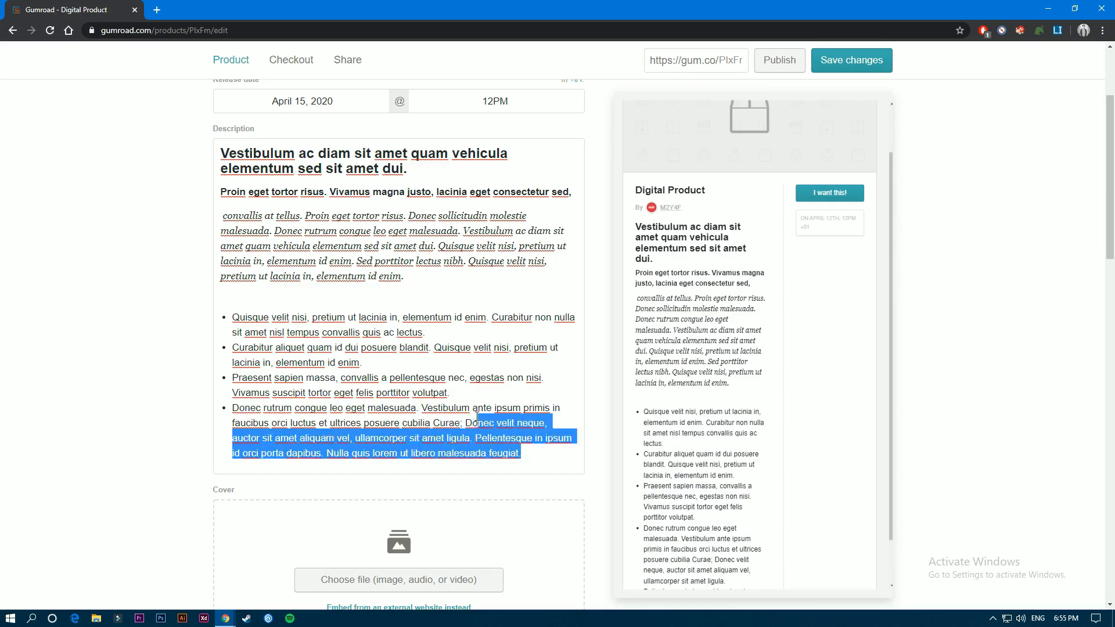
key(BackSpace)
scroll(477, 418, down, 3)
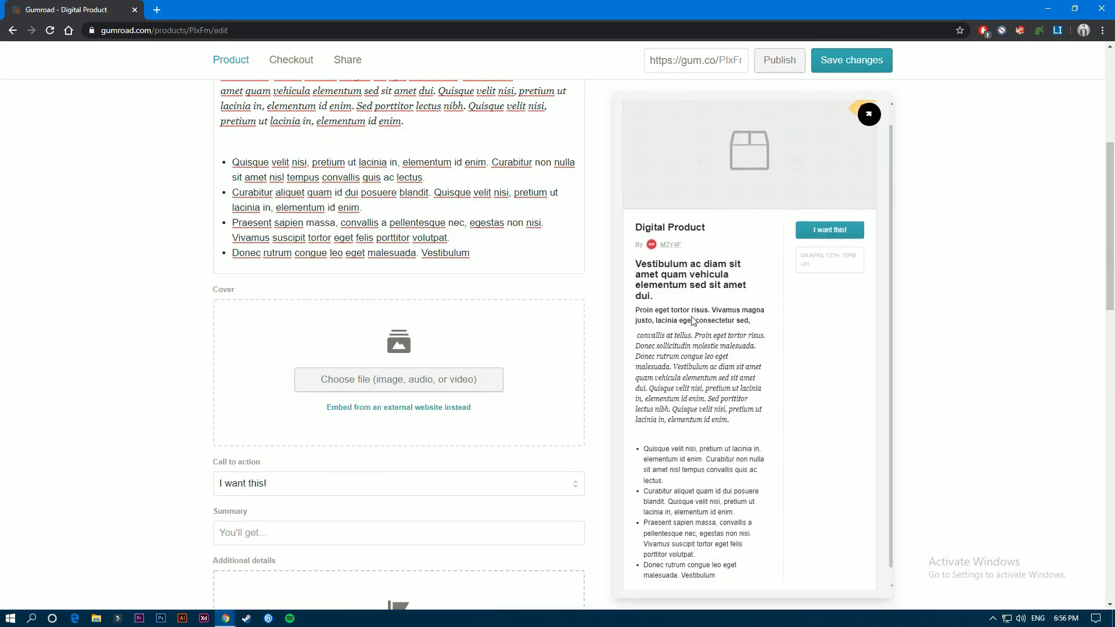
- Remove and re-create the empty line between the quote and the bulleted list, and start a video link embed on it
scroll(429, 321, up, 3)
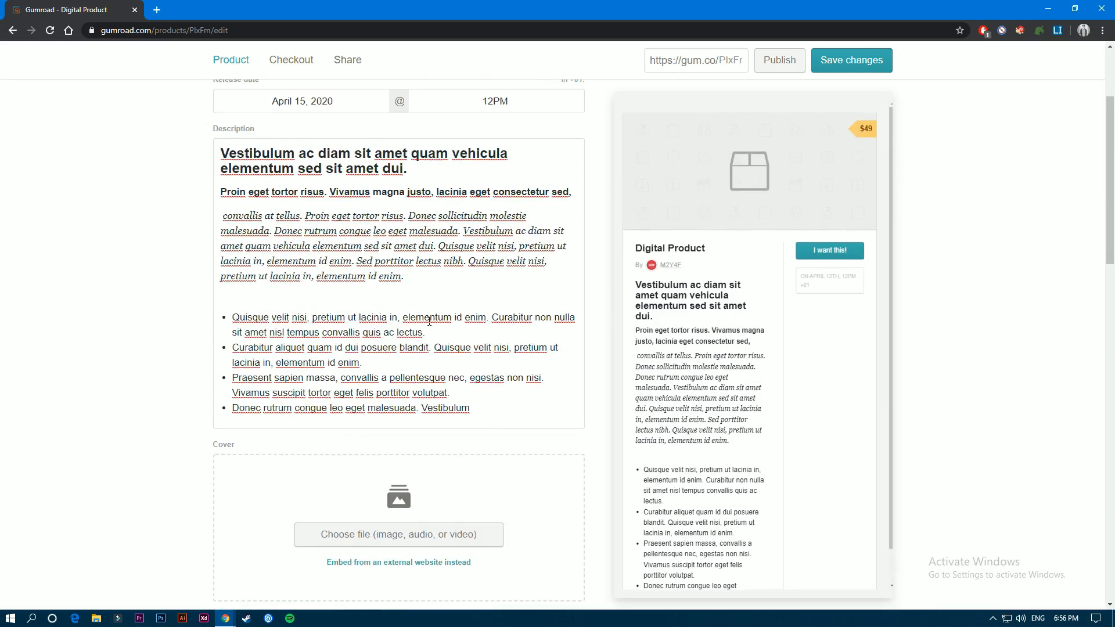
click(216, 297)
key(BackSpace)
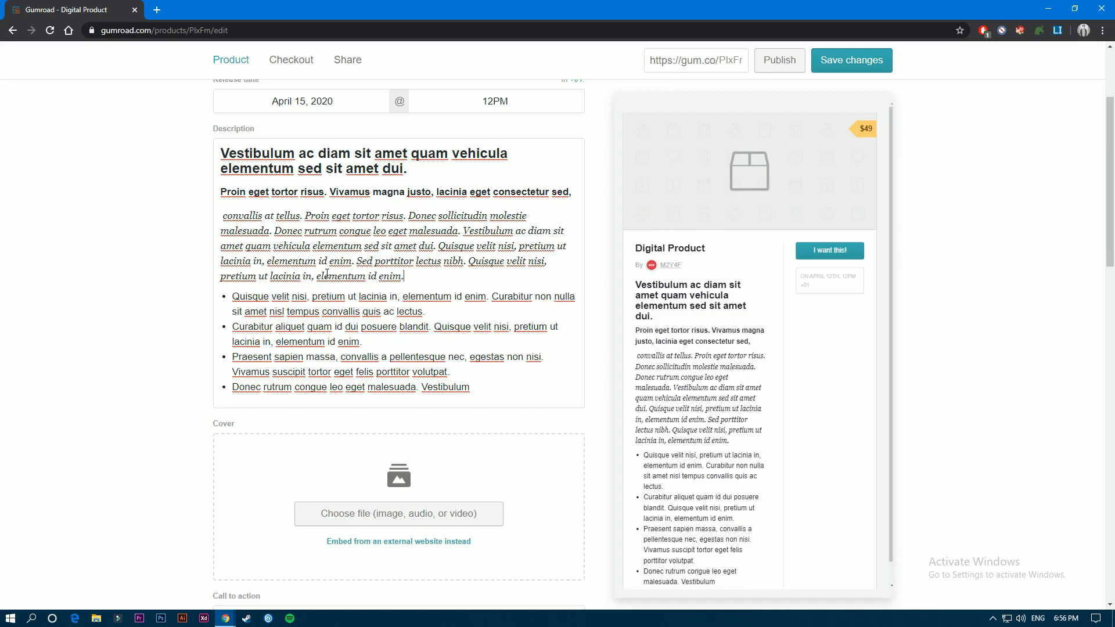
key(Return)
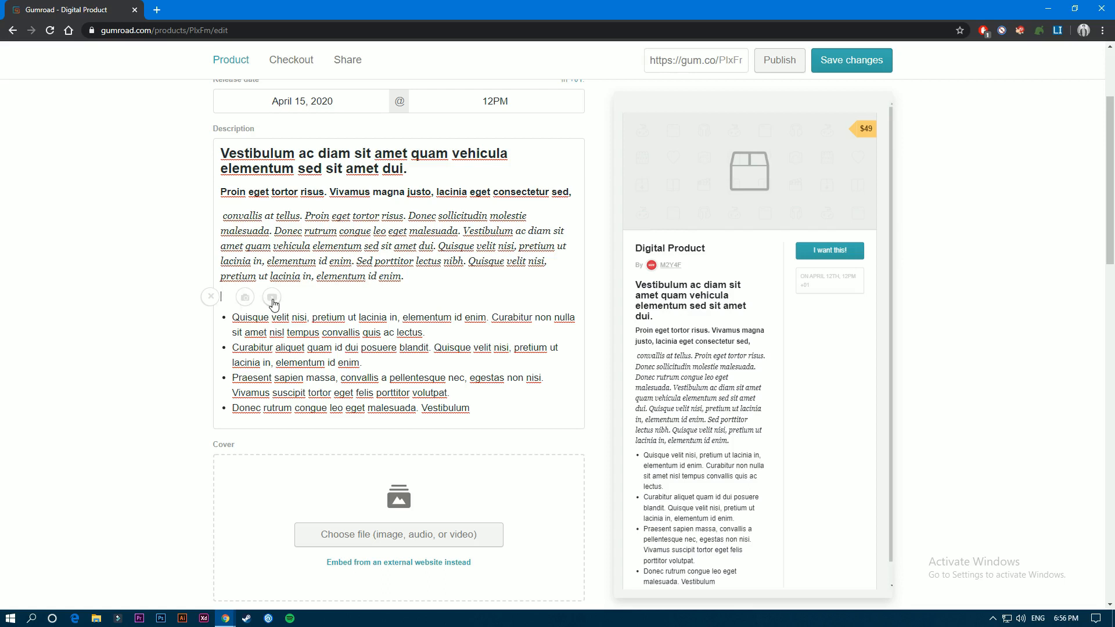
click(272, 298)
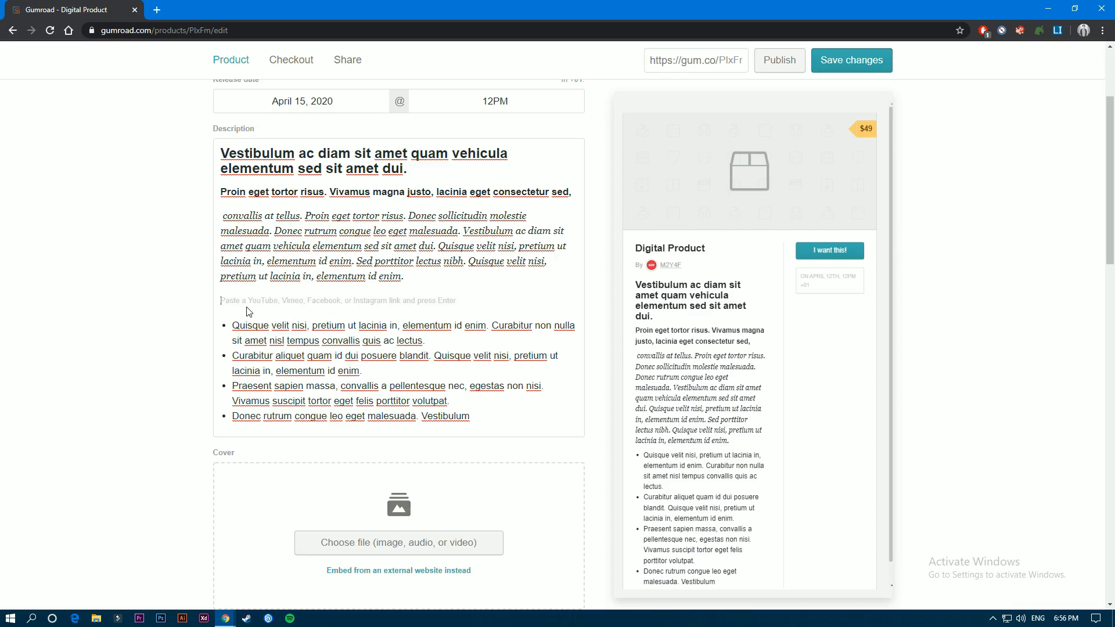
- Upload the picture of two framed circular abstract prints as the product's cover
scroll(162, 207, down, 4)
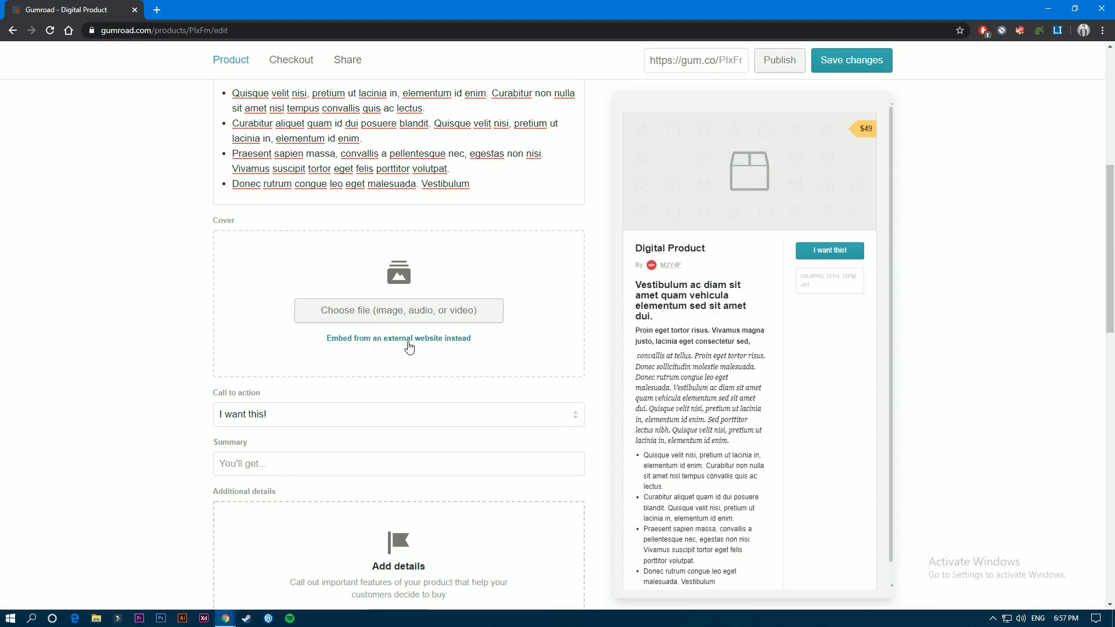
click(427, 311)
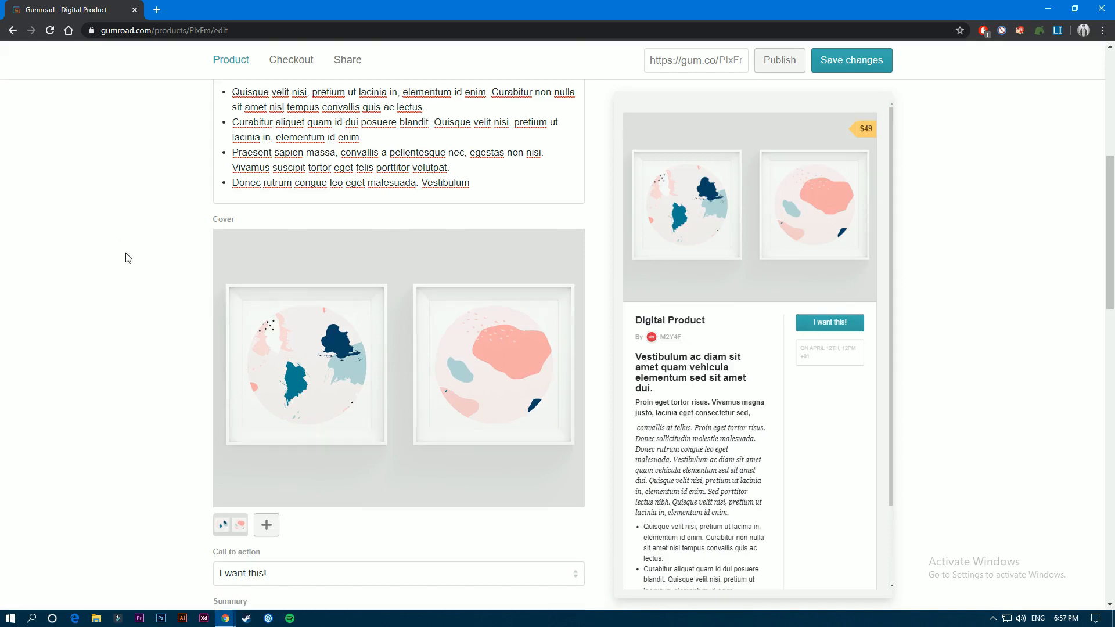
- Switch the call to action to "Buy this", back to "I want this!", and finally to "Buy this" again
scroll(271, 377, down, 3)
scroll(267, 375, down, 3)
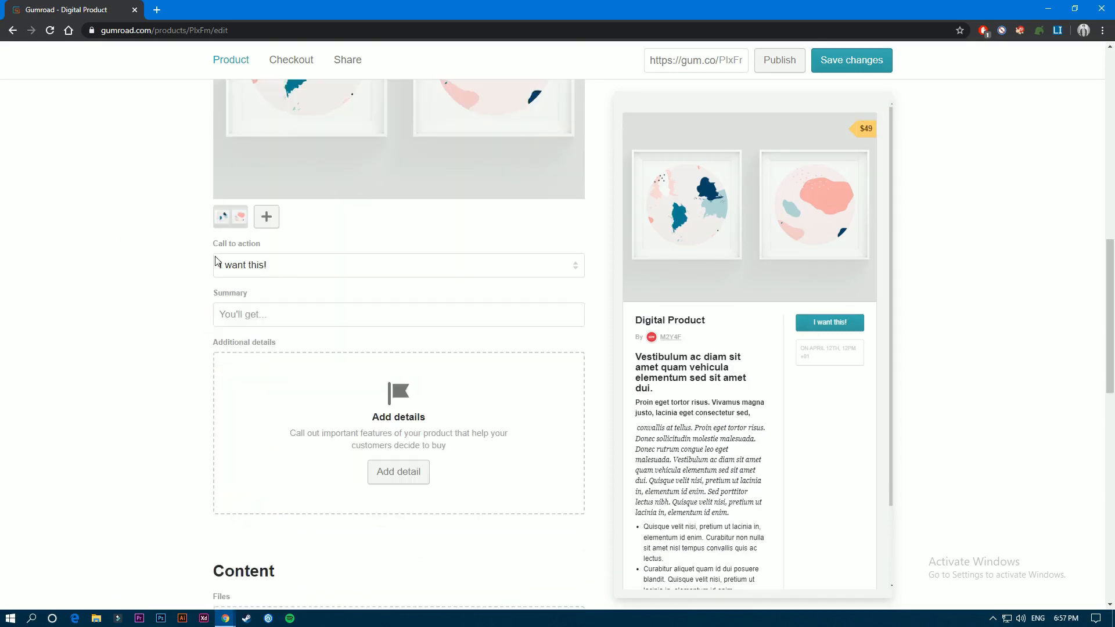
click(256, 267)
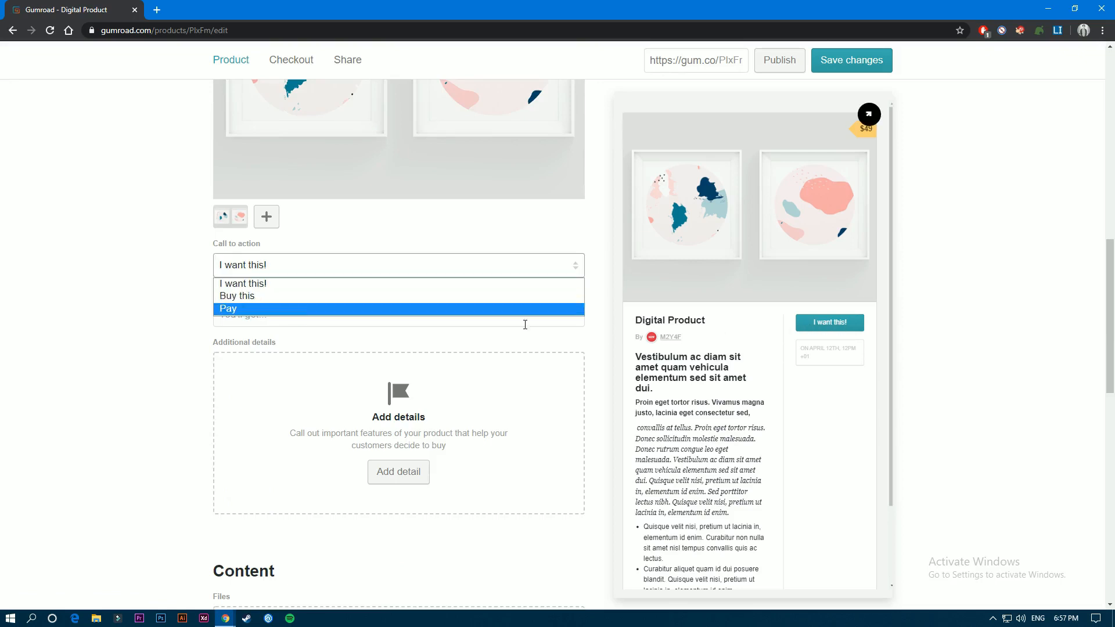
click(262, 296)
click(333, 271)
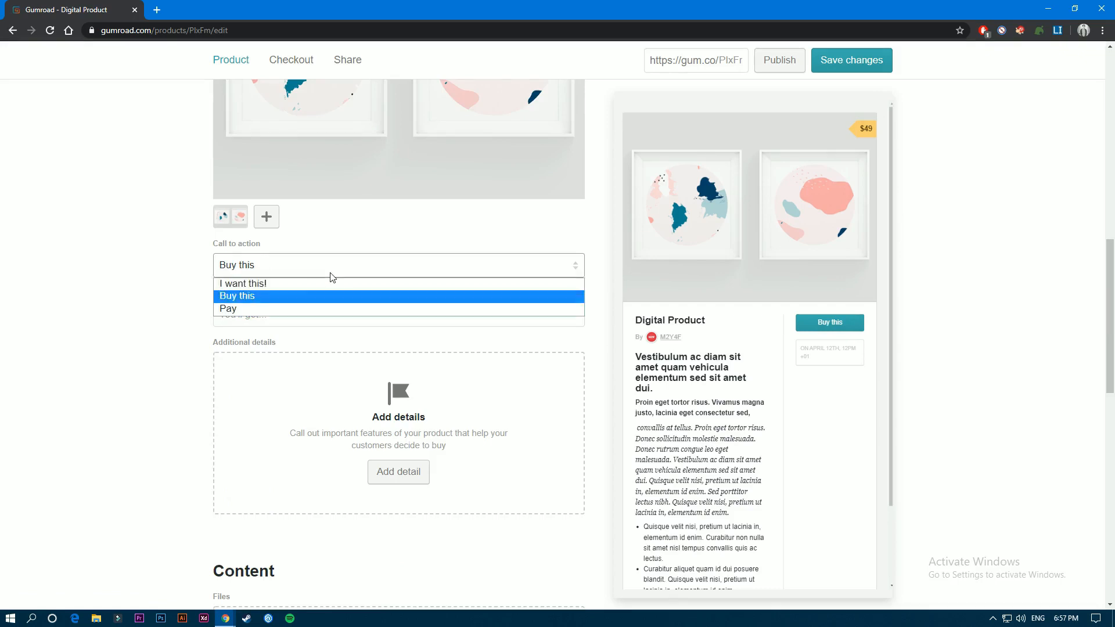
click(267, 286)
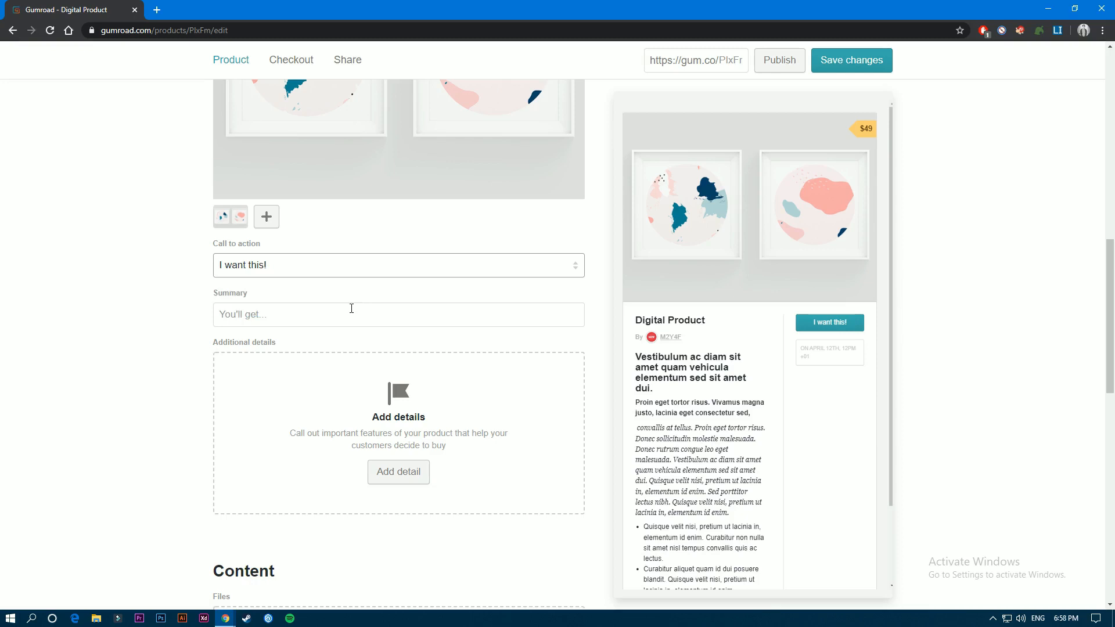
click(276, 273)
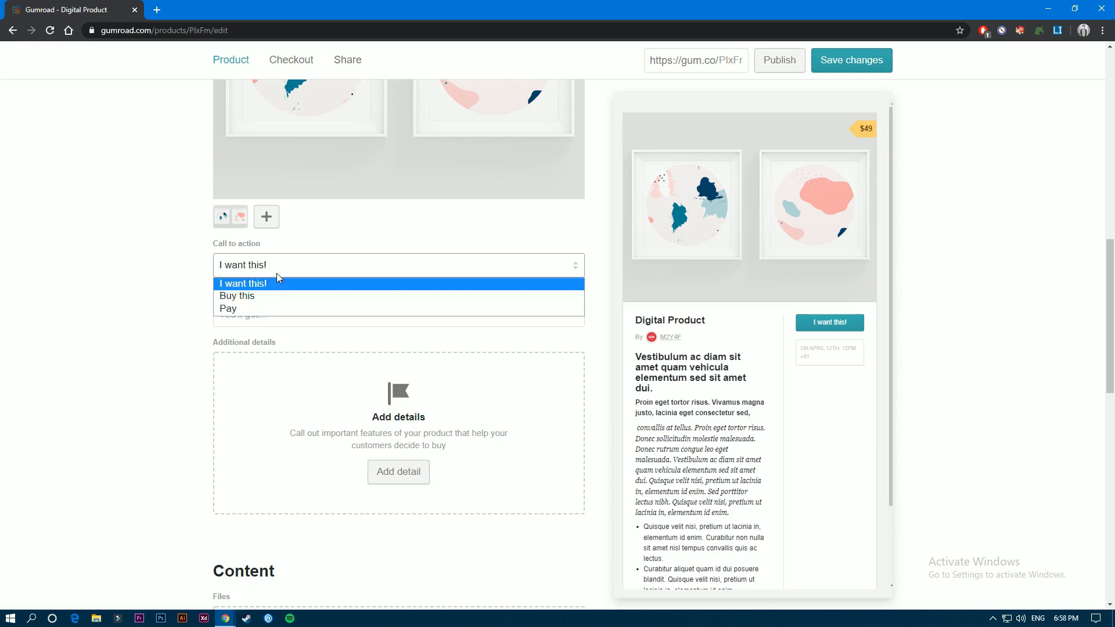
click(254, 298)
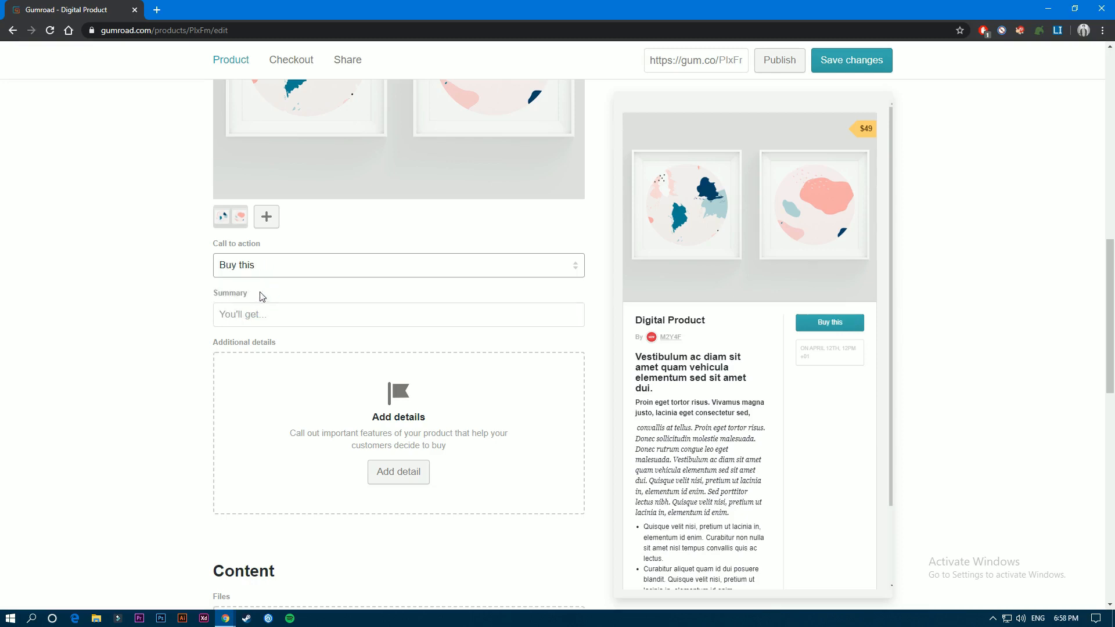
- Paste "sa, convallis a pellentesque nec, egestas non nisi." as the product summary
click(285, 317)
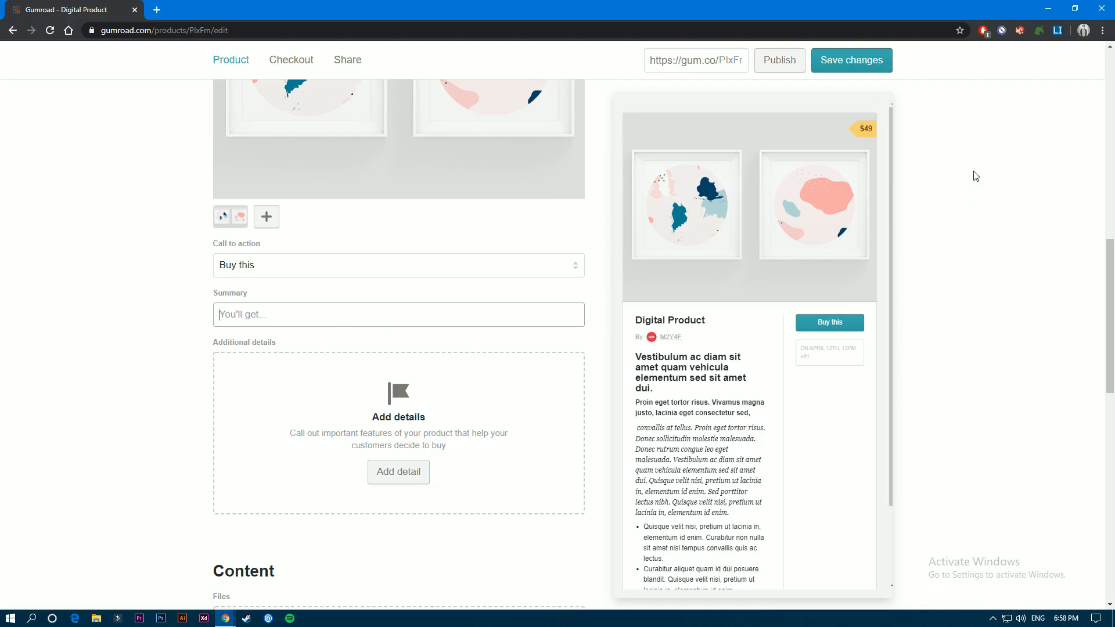
text(sa, convallis a pellentesque nec, egestas non nisi.)
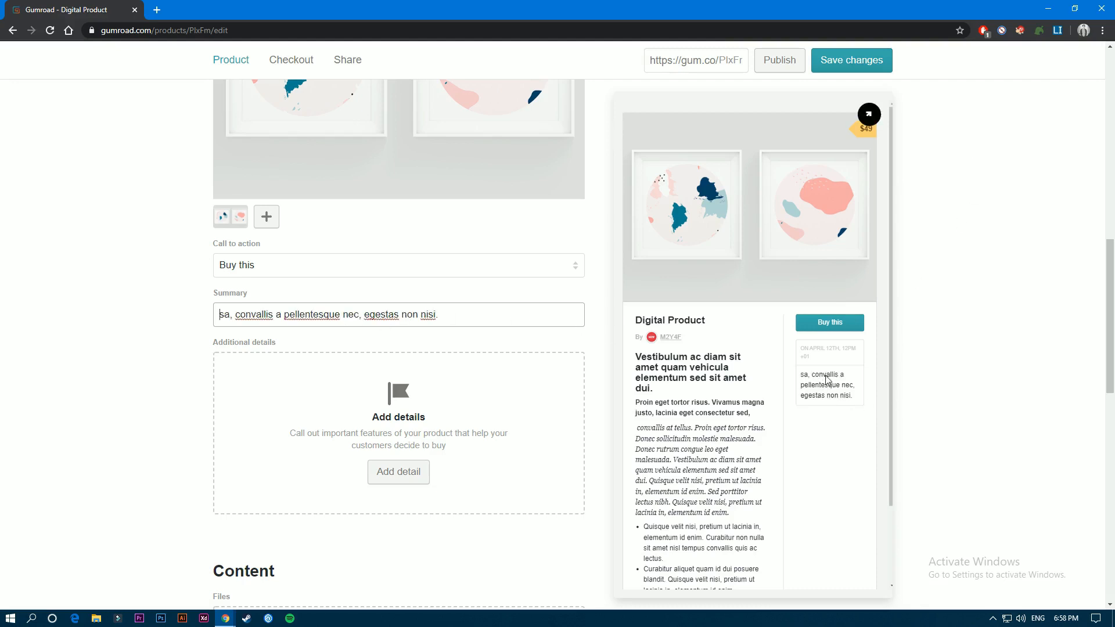
- Add an additional detail with the attribute "2 marble designs" and the value 2
click(402, 476)
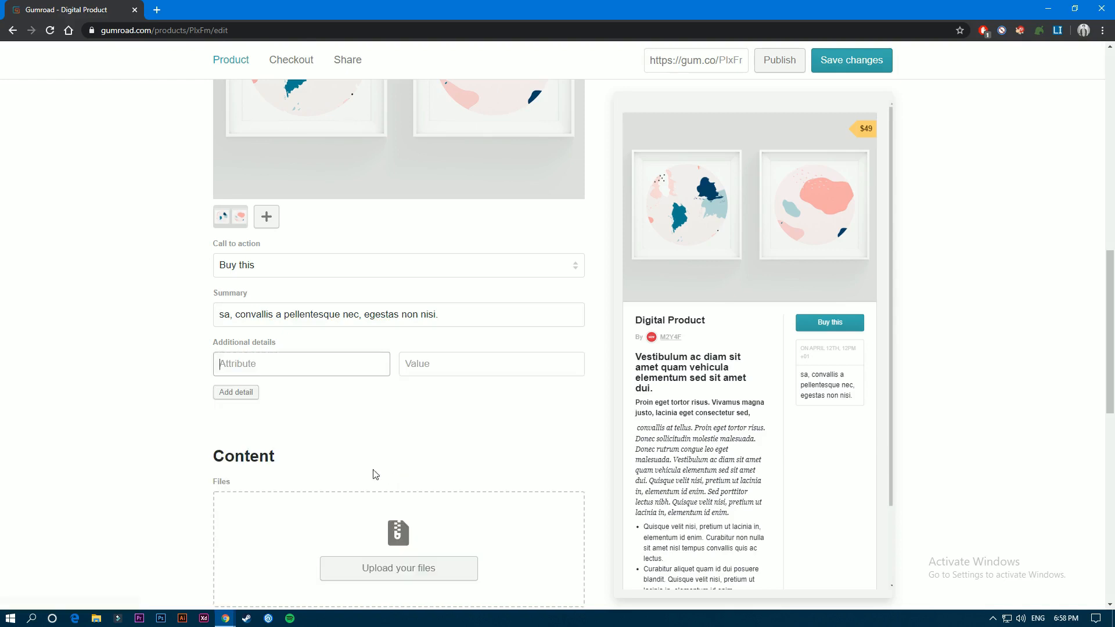
click(238, 368)
mouse_move(676, 355)
text(2 marble designs)
click(429, 369)
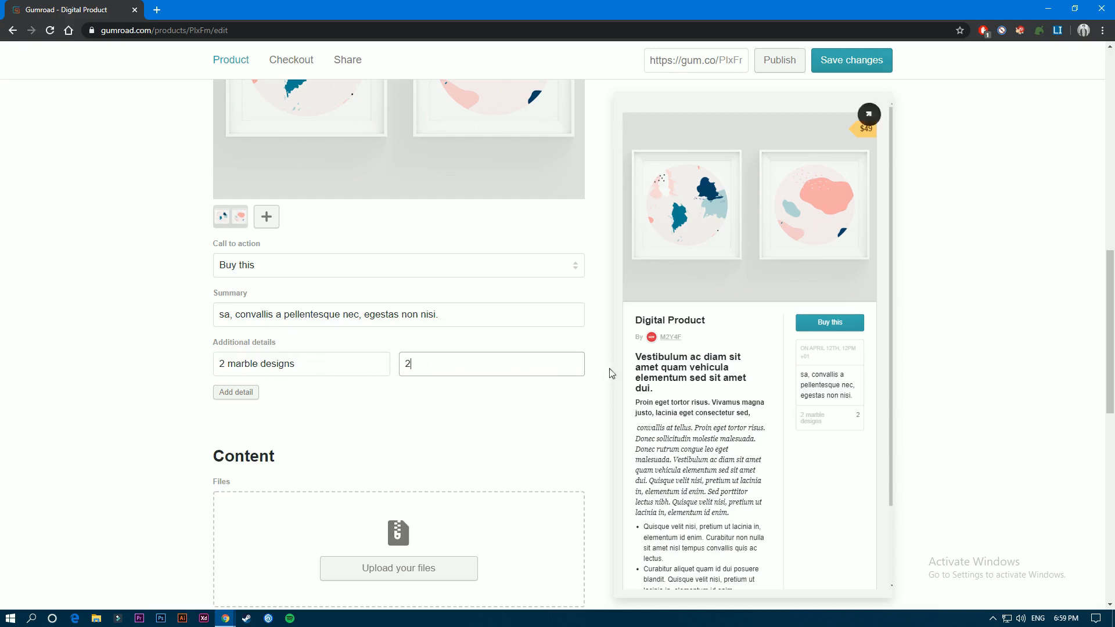
- Remove the "2 marble designs" detail and clear the product summary
click(597, 366)
drag(428, 313, 60, 295)
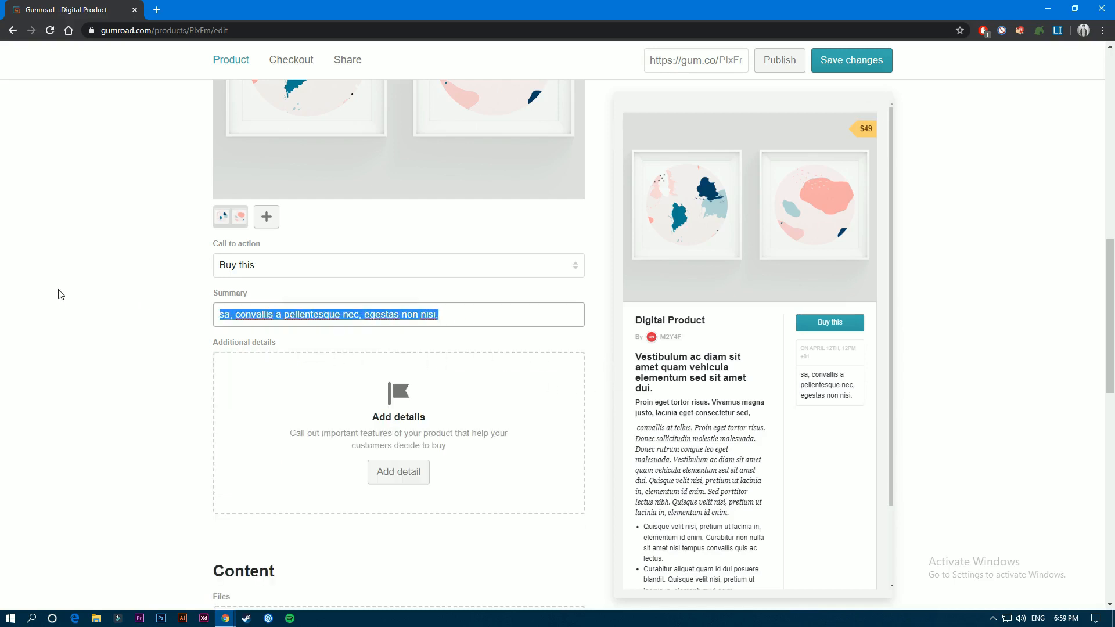
key(BackSpace)
- Upload the JPG files pt1 and pt2 from the computer as the product's content
scroll(460, 304, down, 7)
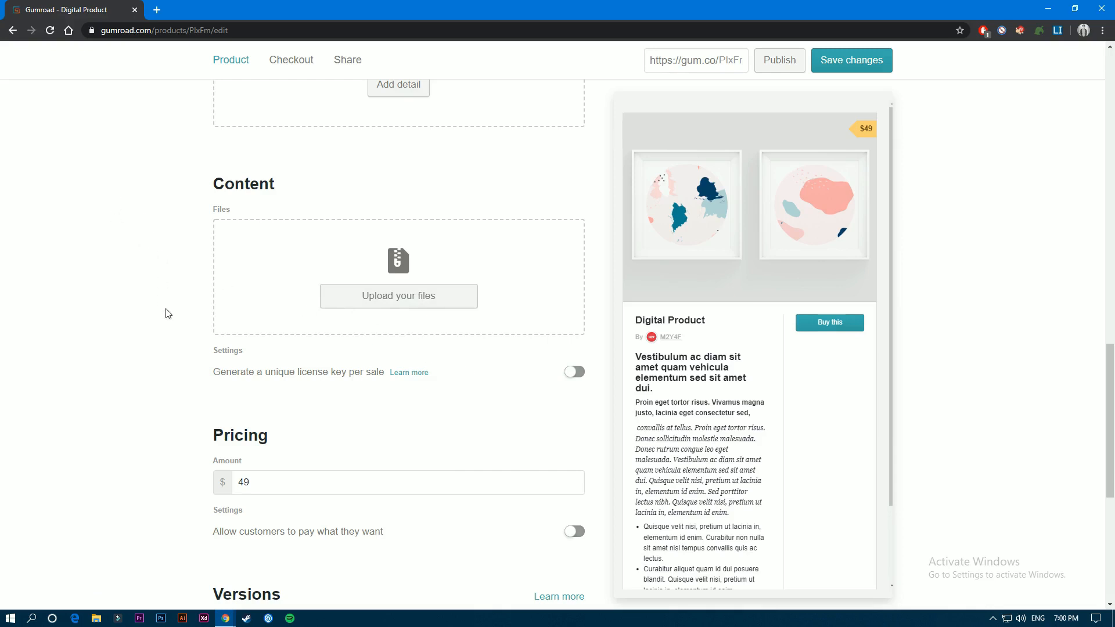
click(398, 308)
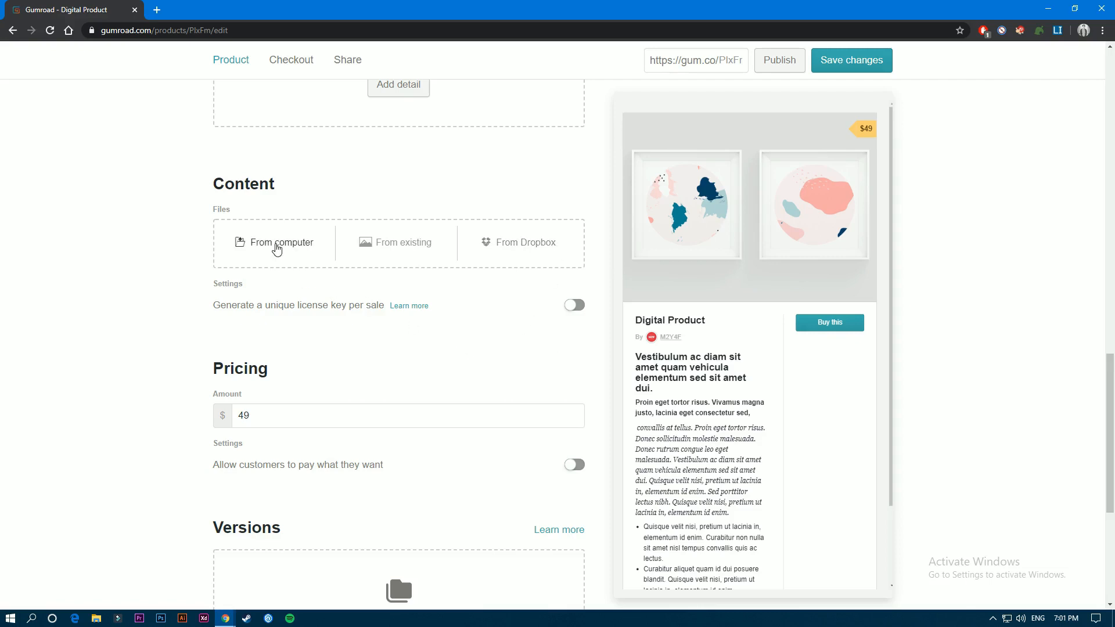
click(277, 248)
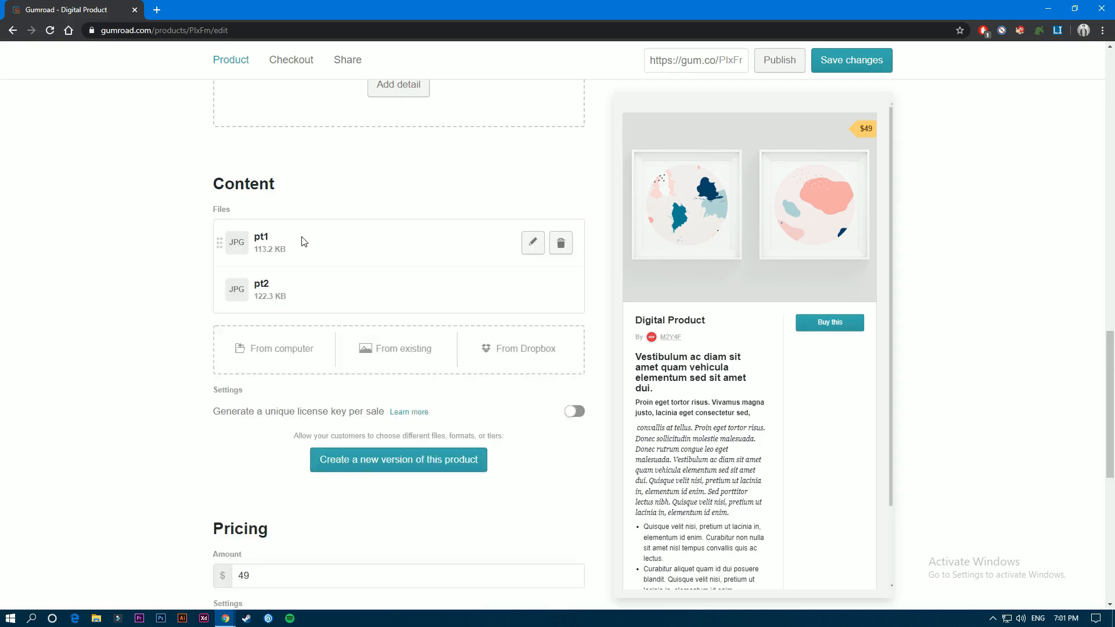
- Open the name settings of the uploaded file pt1 and close them again
click(529, 239)
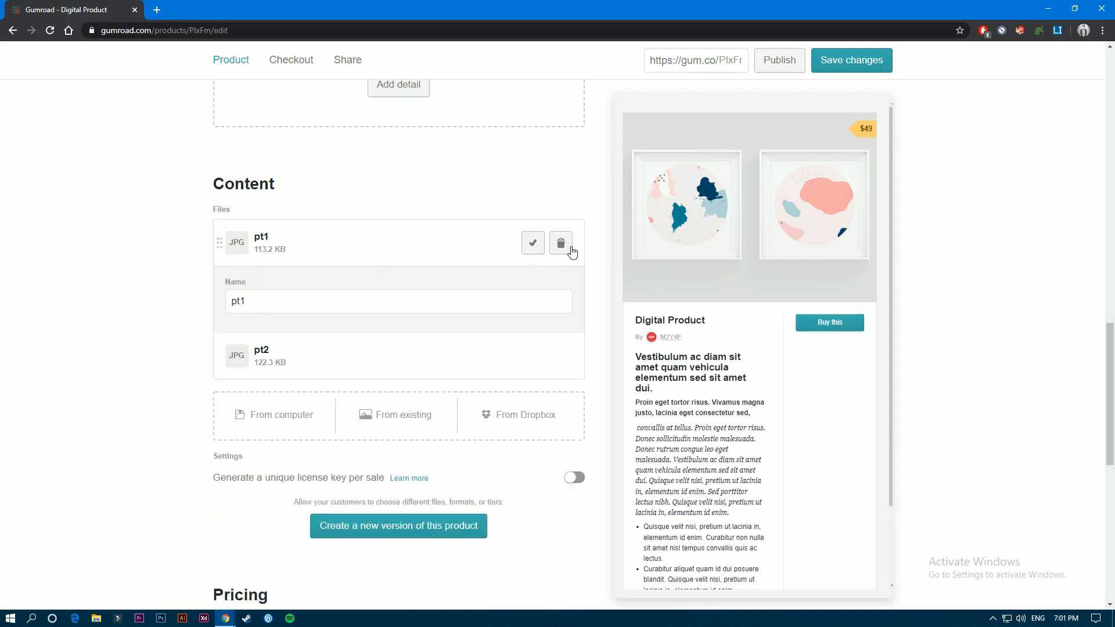
click(540, 250)
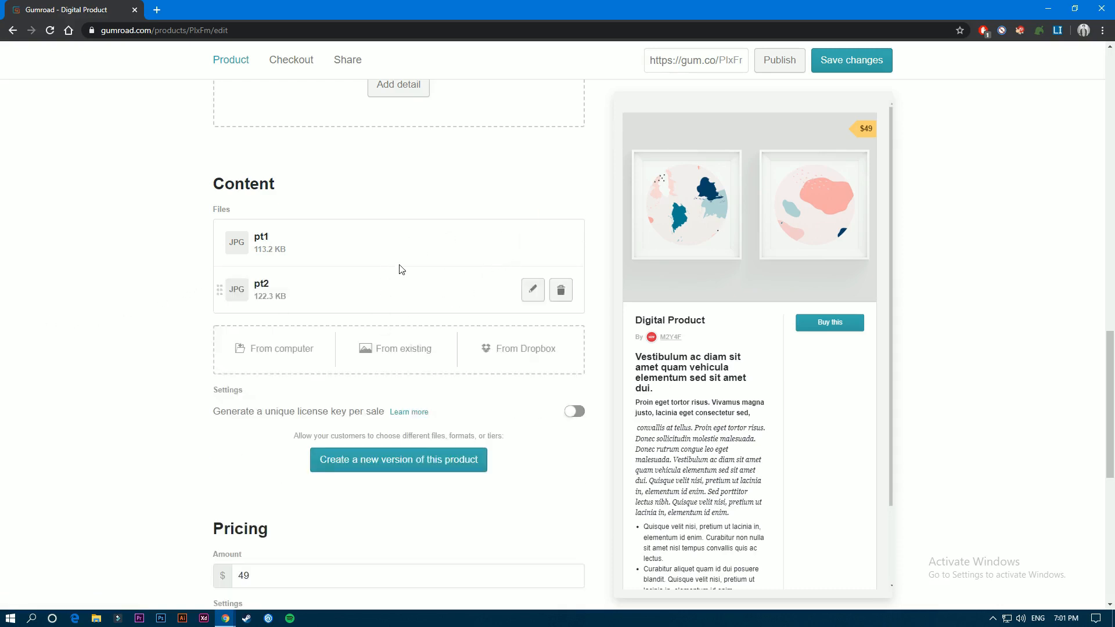
scroll(328, 316, down, 3)
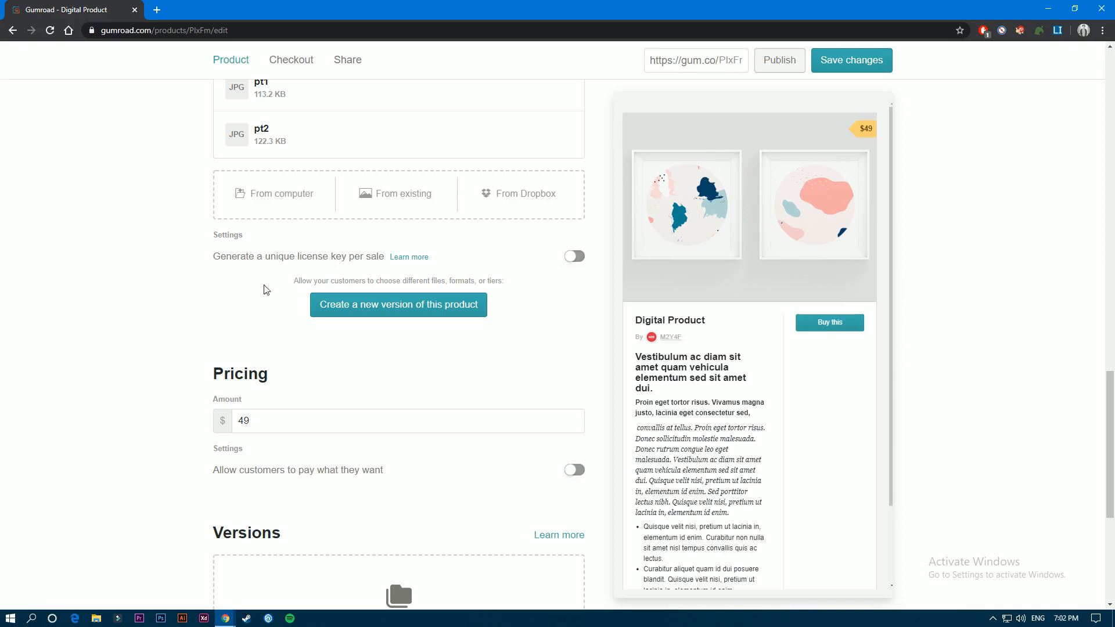
- Try letting customers pay what they want with a suggested amount of $200, and turn the option back off
scroll(198, 316, down, 3)
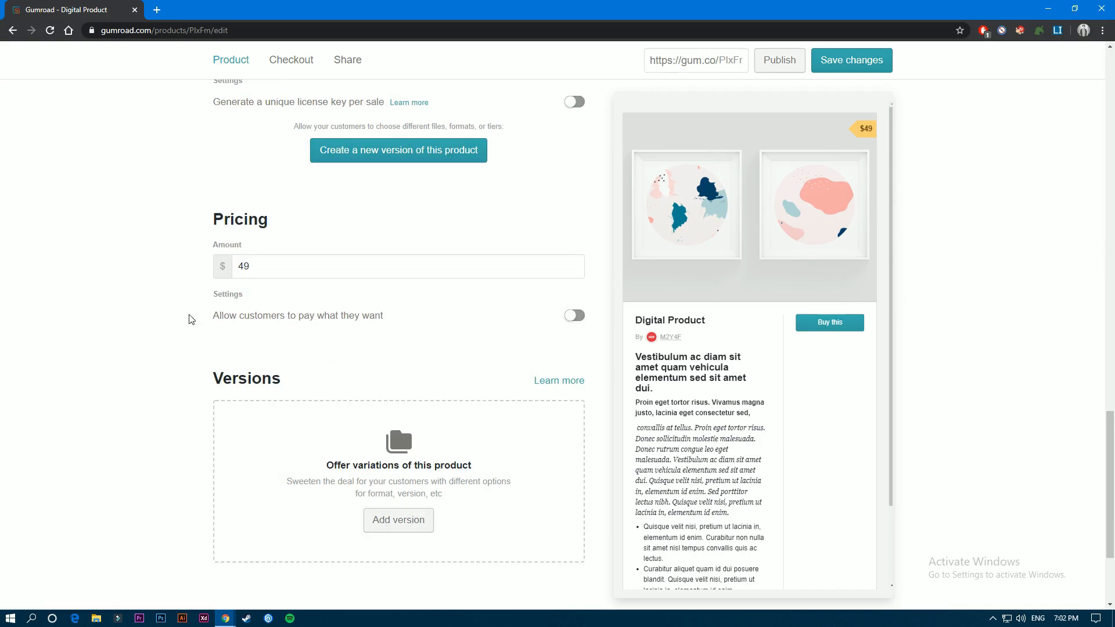
scroll(191, 318, up, 1)
drag(271, 344, 238, 343)
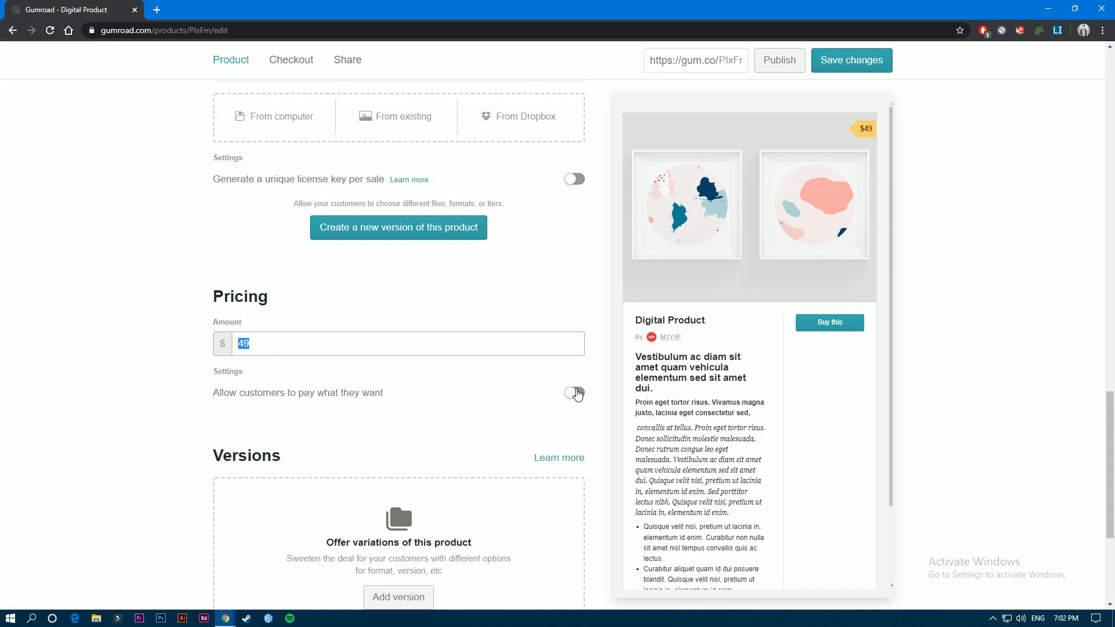
click(577, 394)
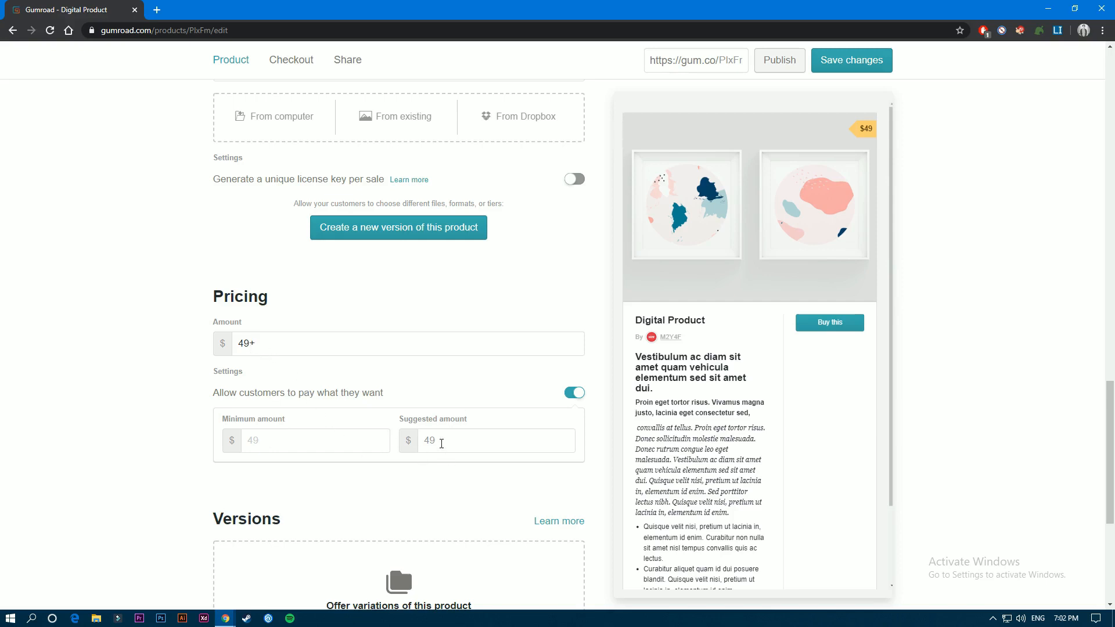
click(441, 444)
text(50)
key(BackSpace)
key(BackSpace)
text(200)
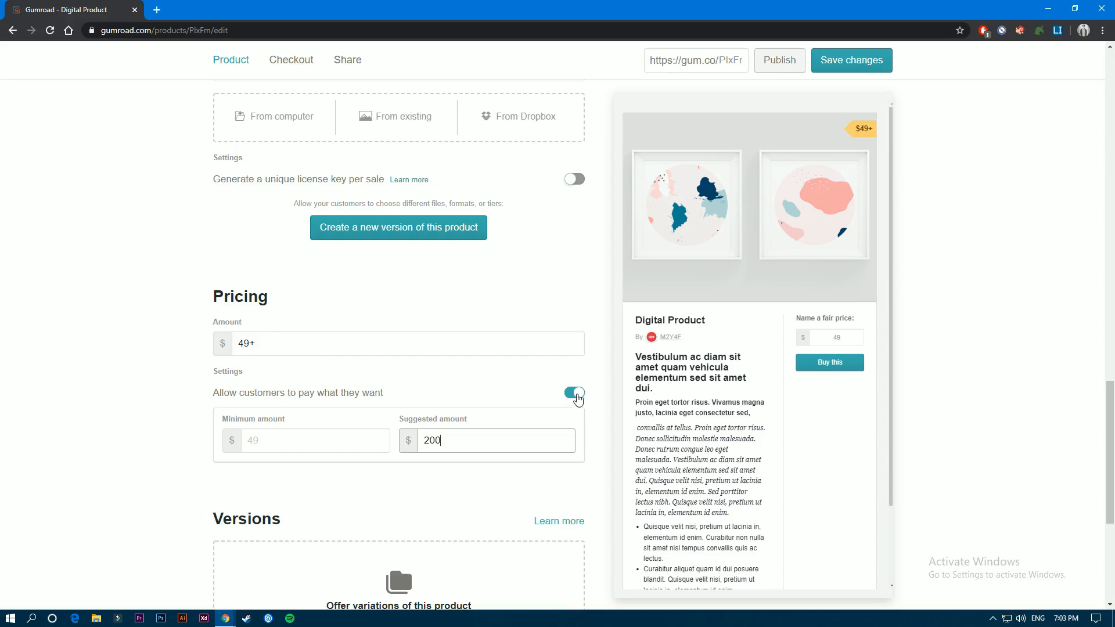
click(574, 394)
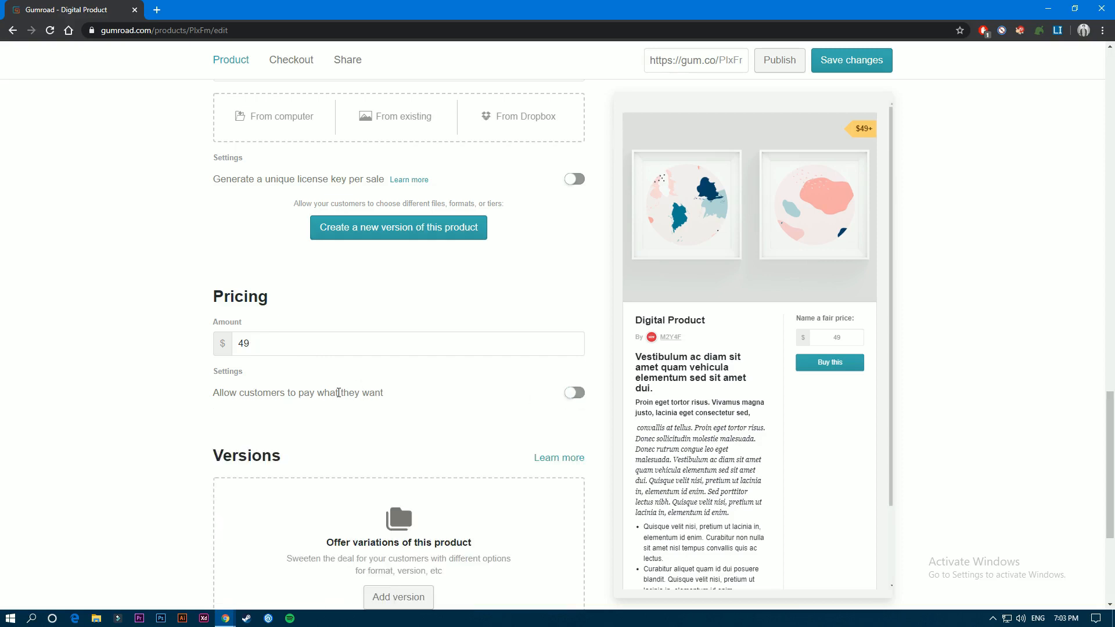
- Add a version named "Digital Product Extra" with an option named "Extra" at an additional amount of $20
scroll(337, 361, down, 4)
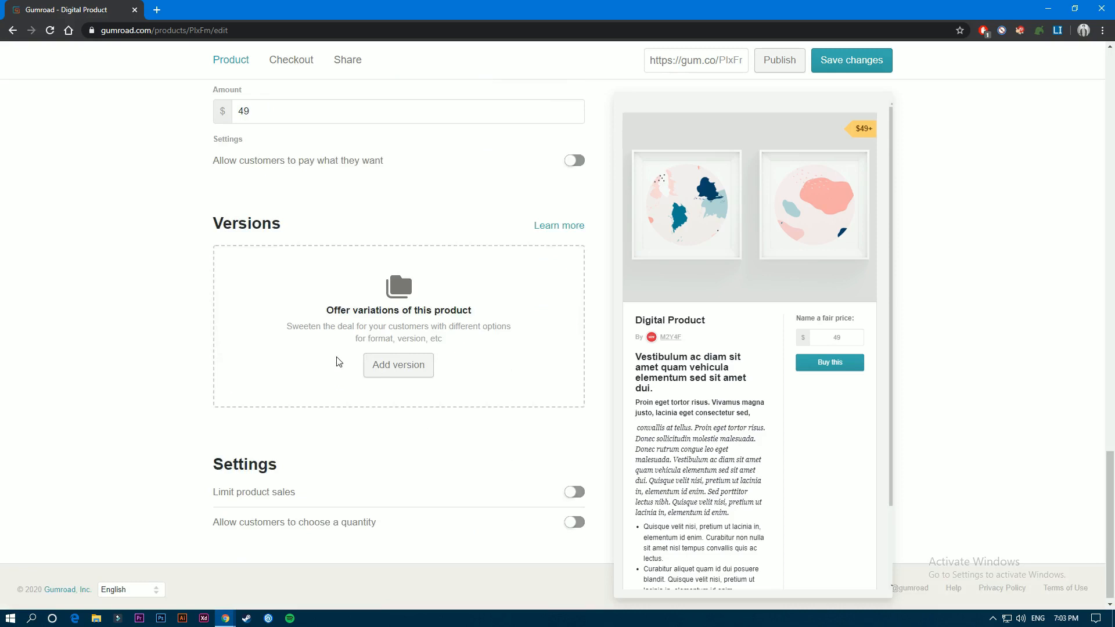
click(398, 363)
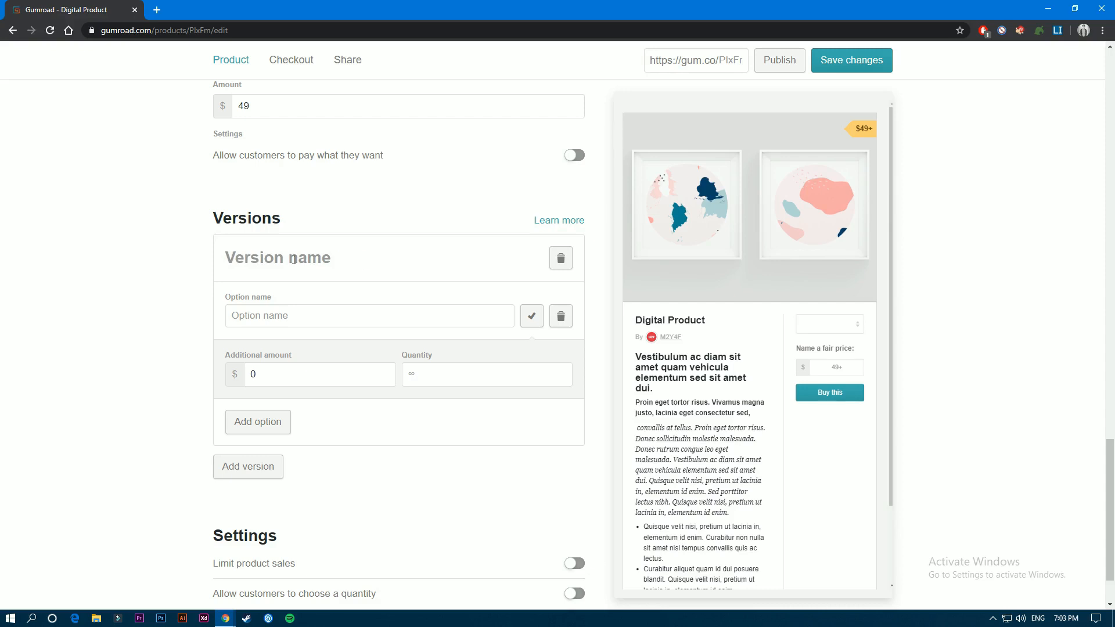
text(Digital Product Extra)
key(Tab)
text(Extra)
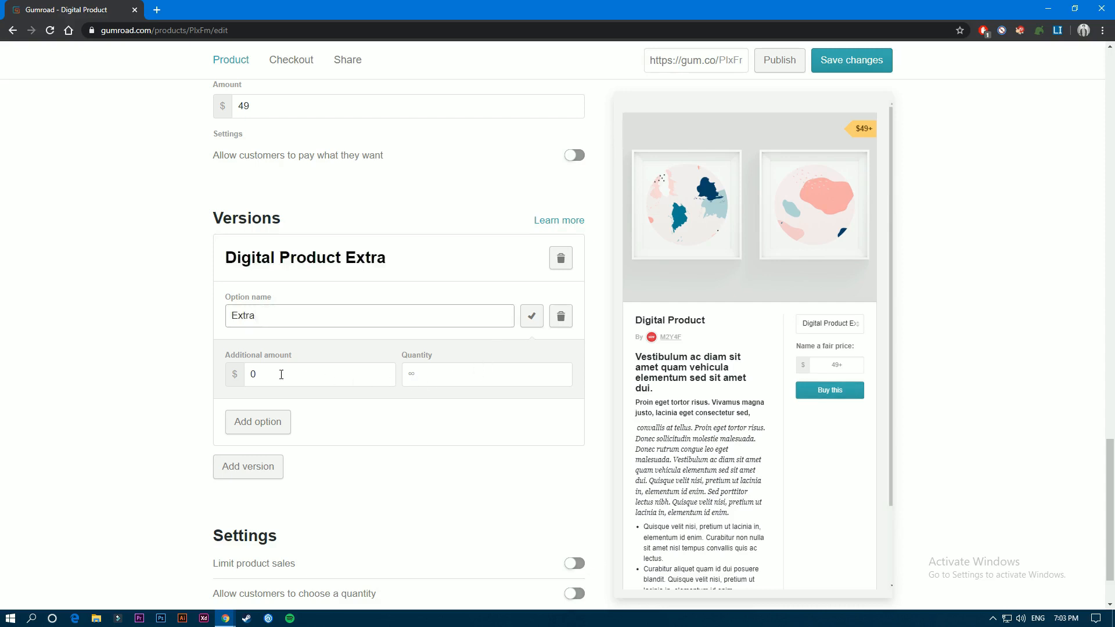
drag(281, 374, 252, 373)
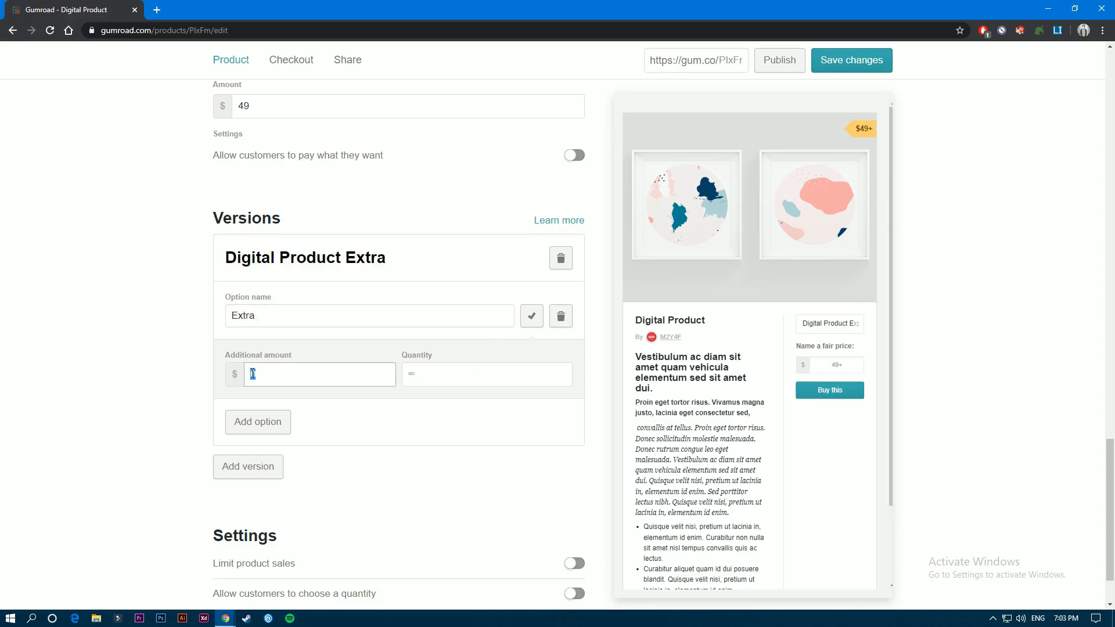
text(20)
click(526, 322)
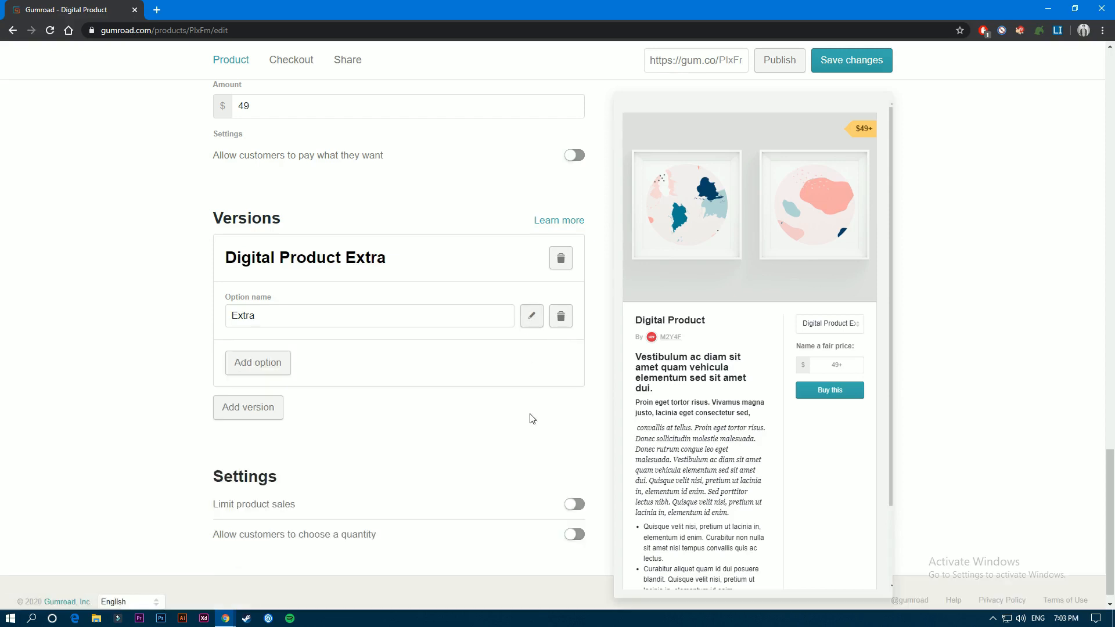
- Delete the "Digital Product Extra" version from the product
scroll(463, 378, up, 1)
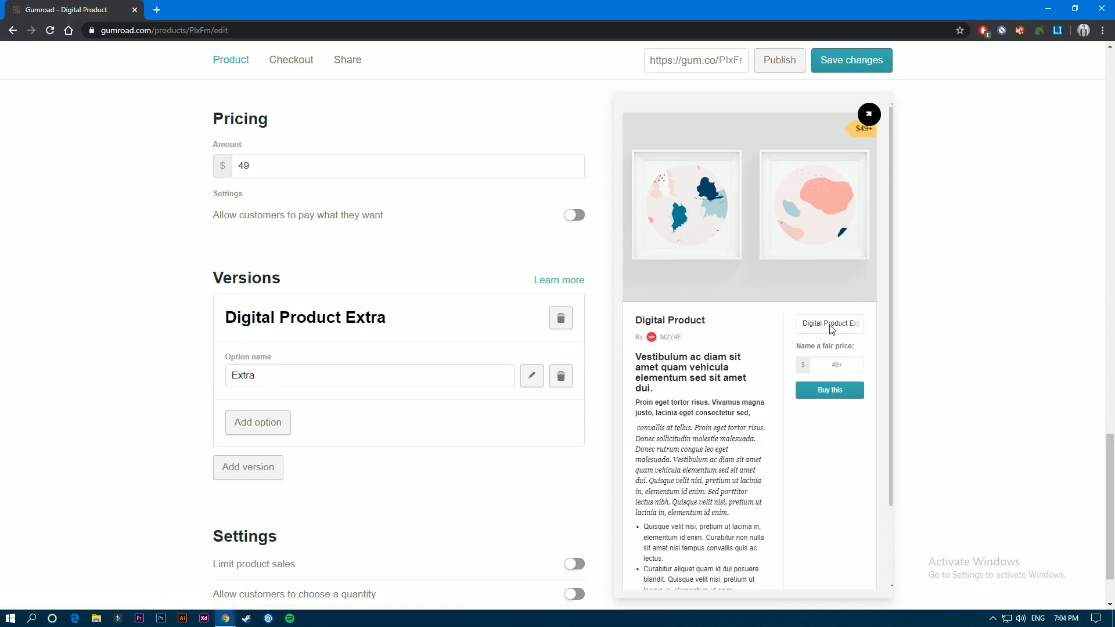
click(561, 318)
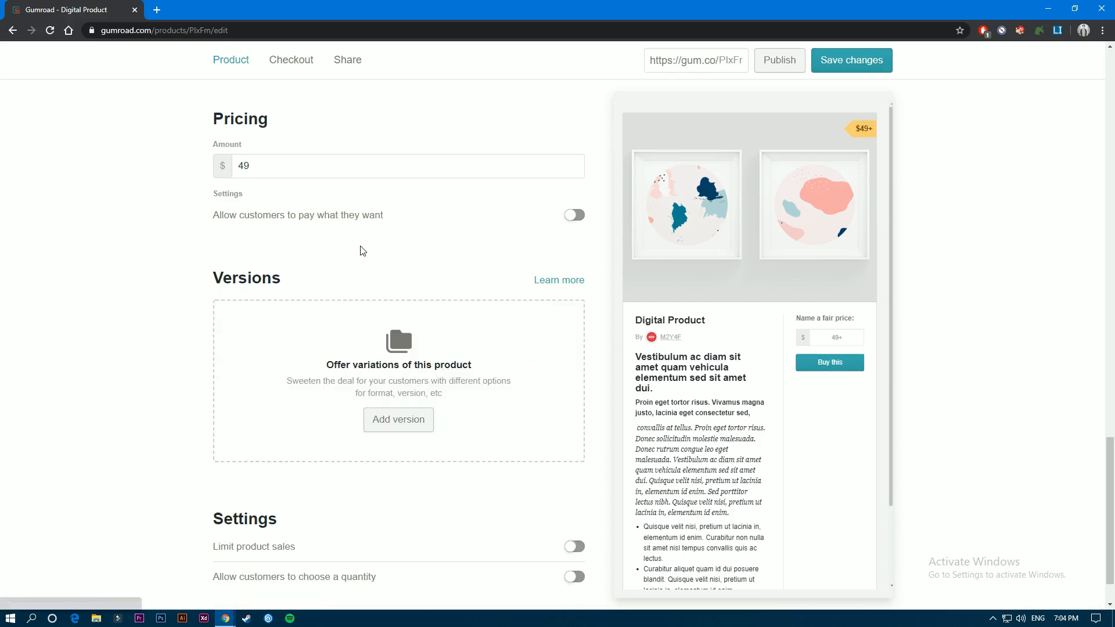
- Try limiting product sales to 5 purchases and letting customers choose a quantity, switching both settings back off
scroll(363, 250, down, 1)
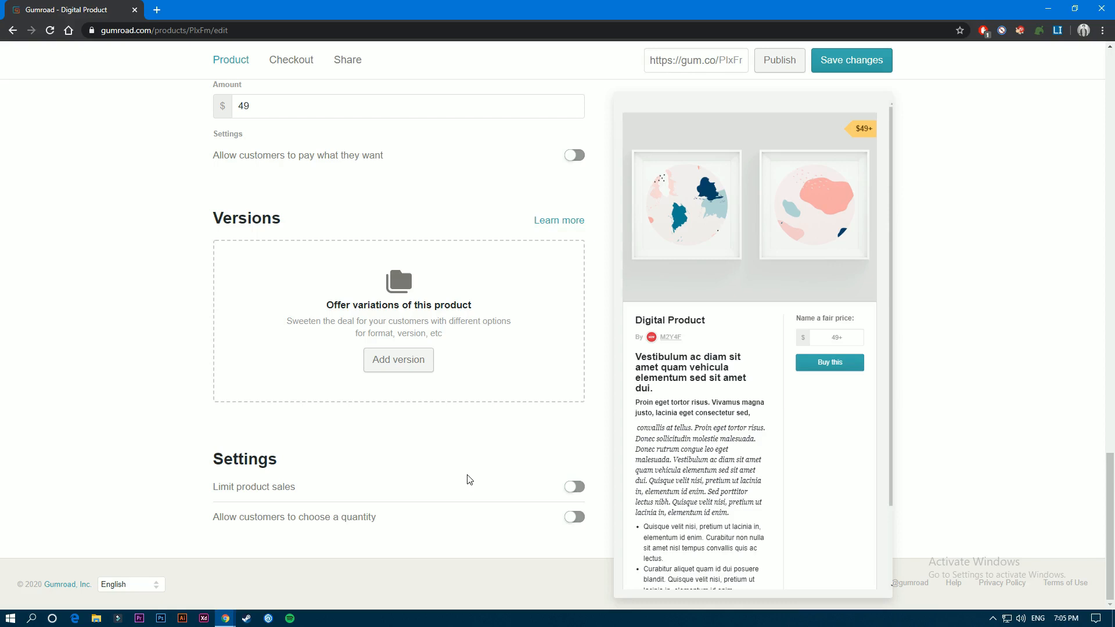
click(574, 487)
click(271, 537)
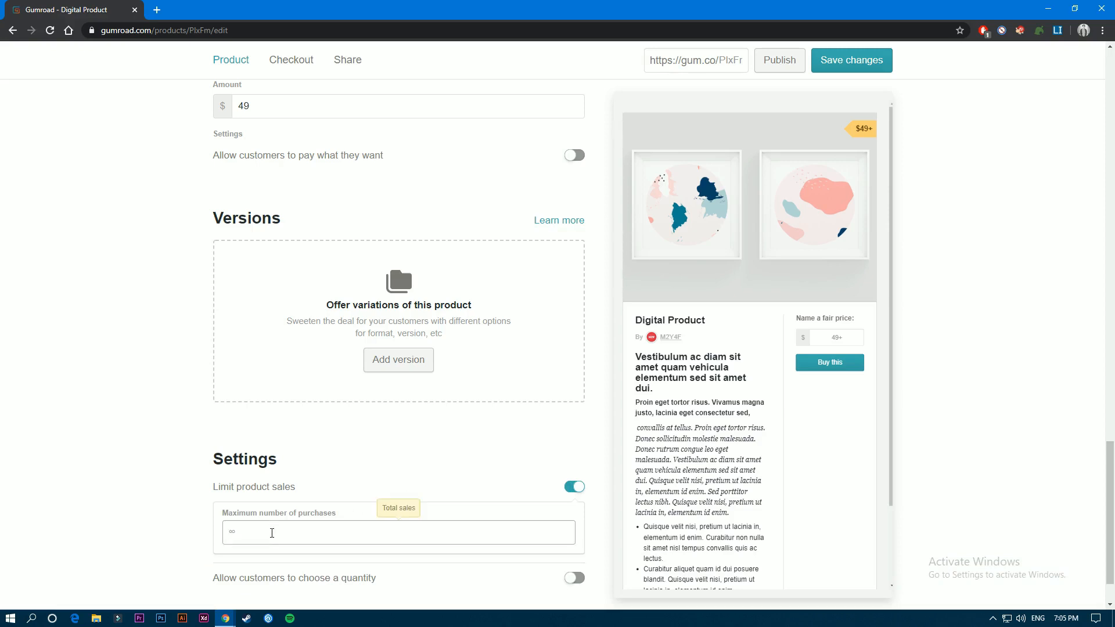
text(5)
drag(246, 533, 195, 536)
click(580, 487)
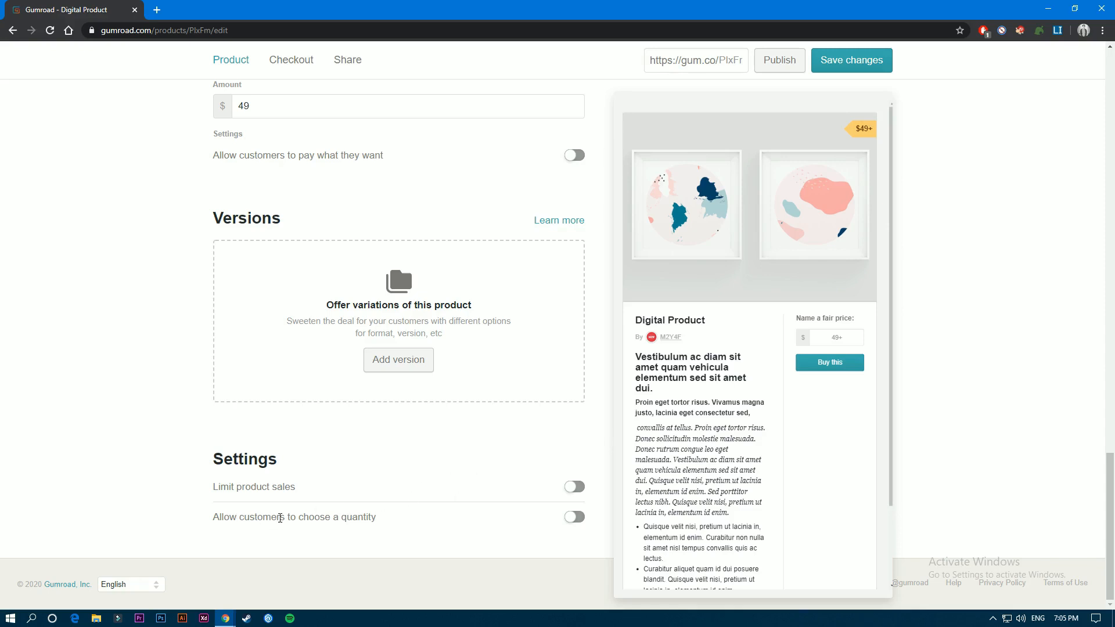
click(580, 518)
click(582, 521)
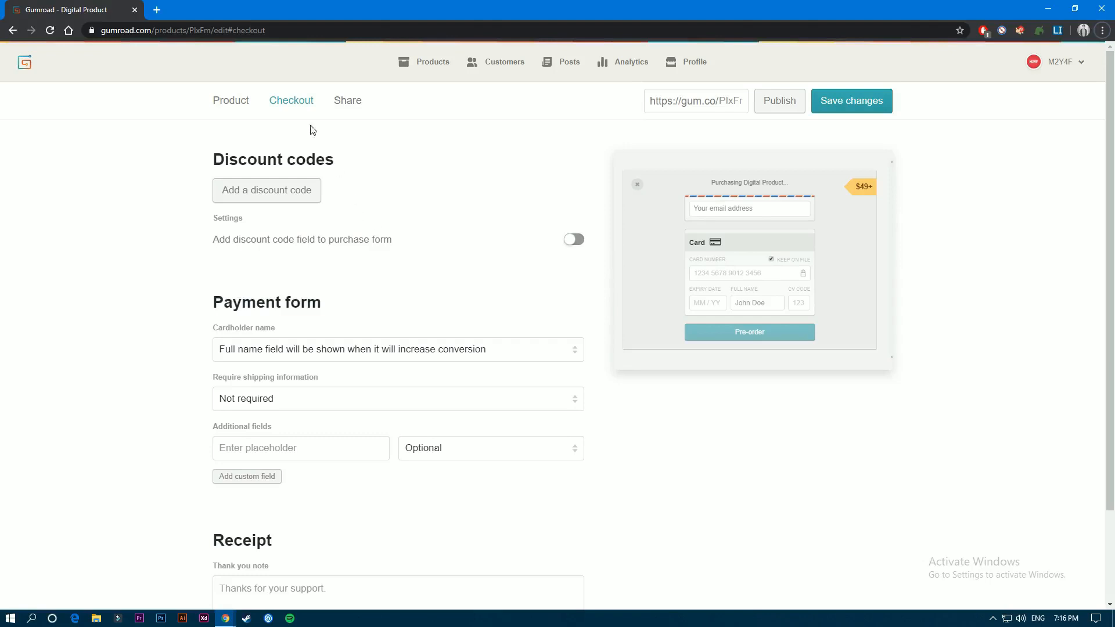
- Add a discount code in the checkout settings and set its amount off to 25 percent
scroll(393, 243, down, 2)
scroll(336, 191, up, 2)
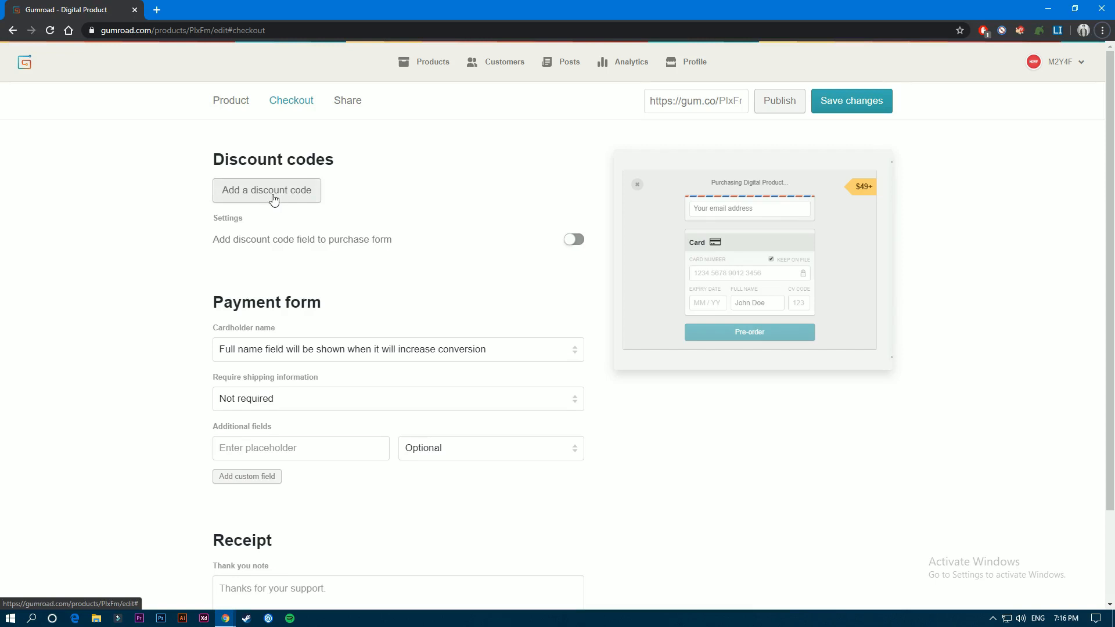
click(249, 196)
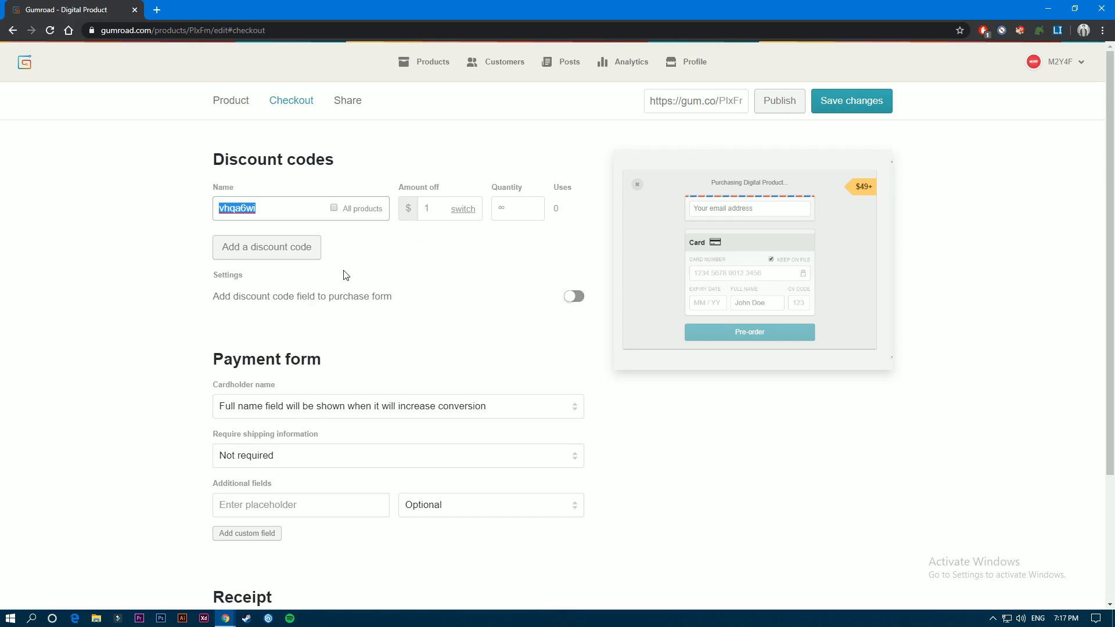
click(430, 209)
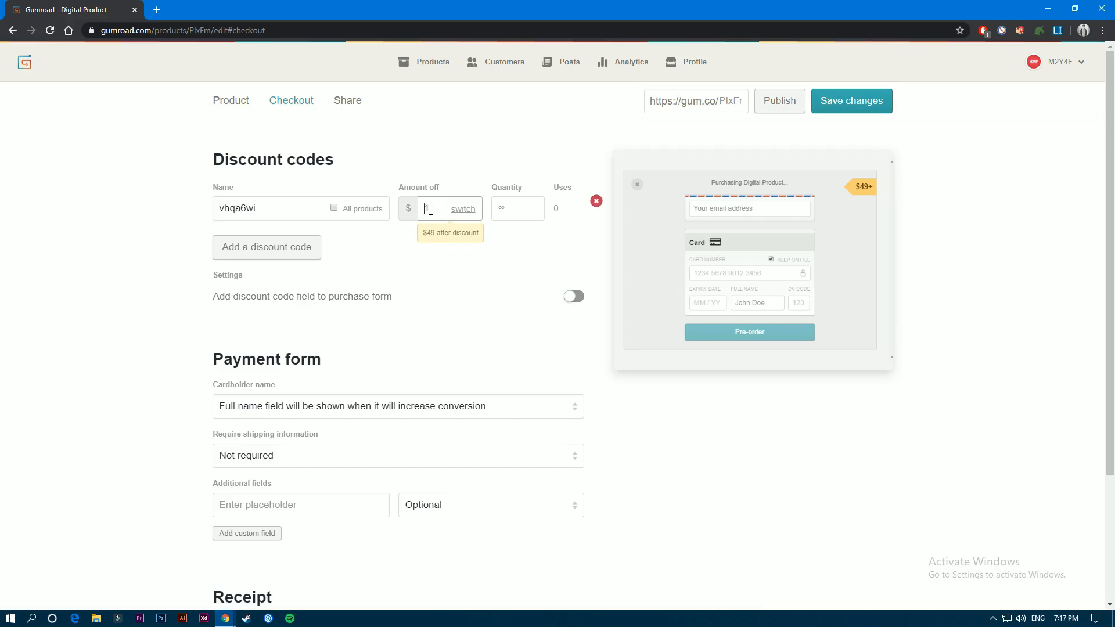
text(25)
click(463, 210)
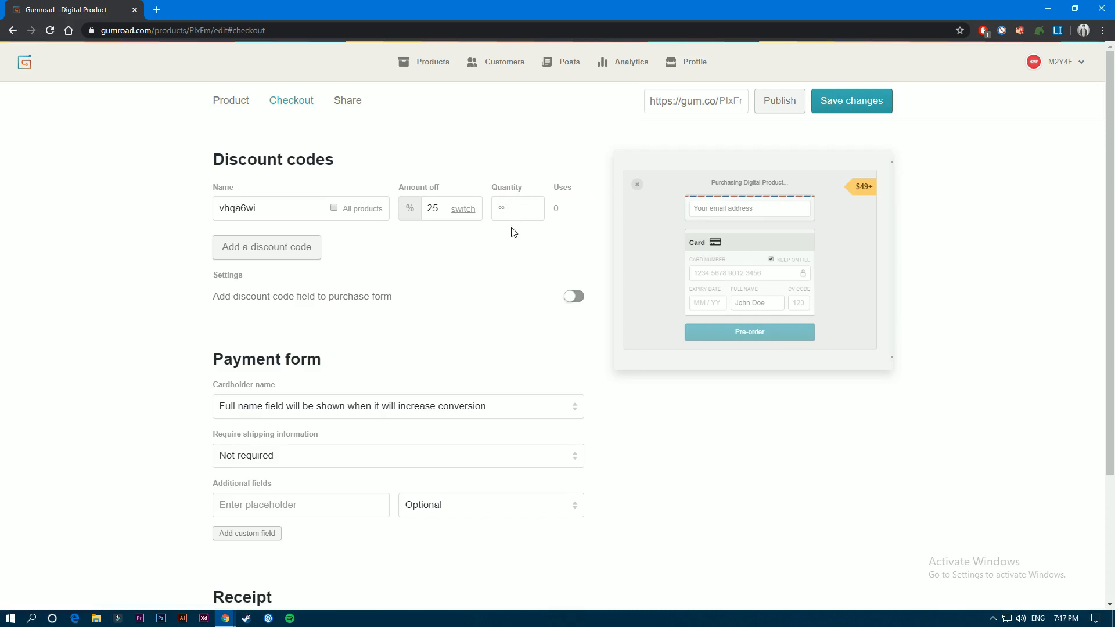
- Set the discount code's quantity to 100 and switch its amount off back to dollars
click(511, 209)
text(100)
click(455, 210)
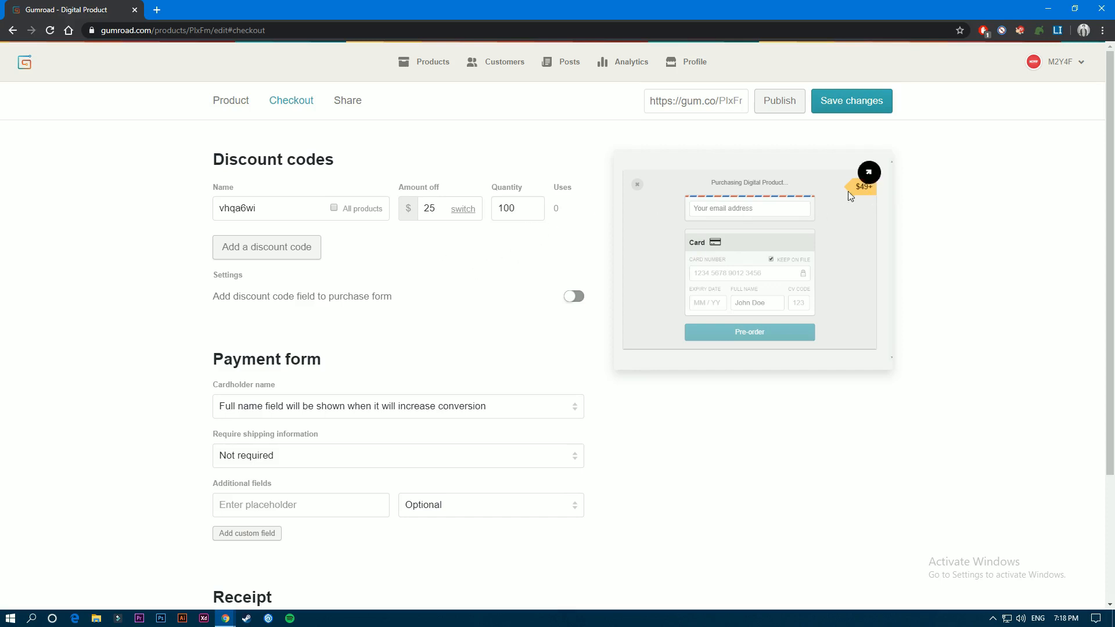
- Clear the discount code's quantity limit
double_click(508, 219)
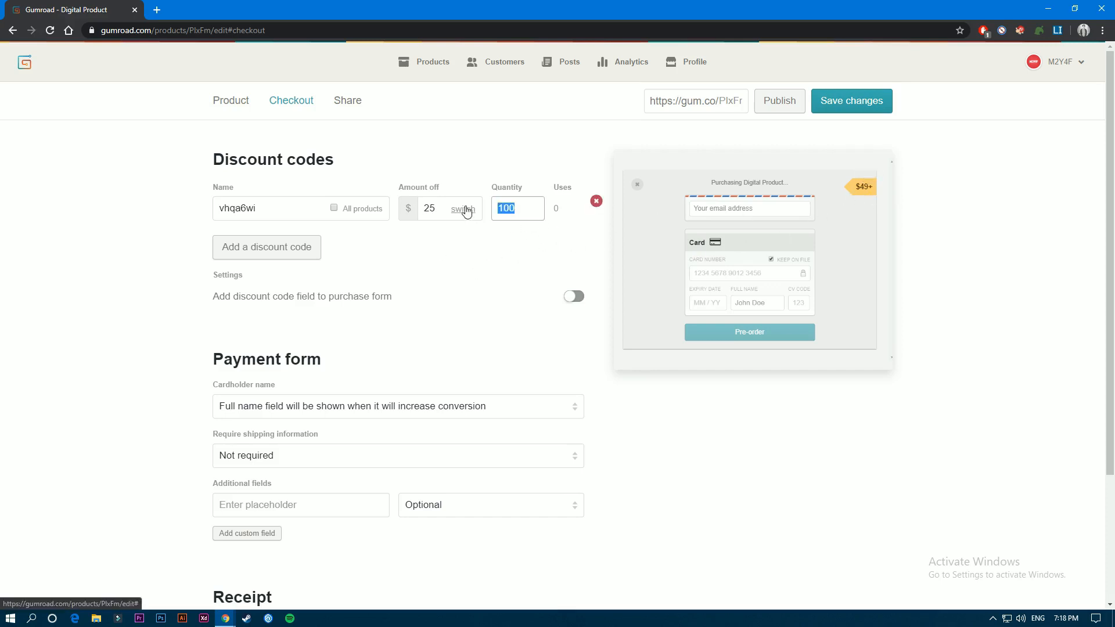
key(BackSpace)
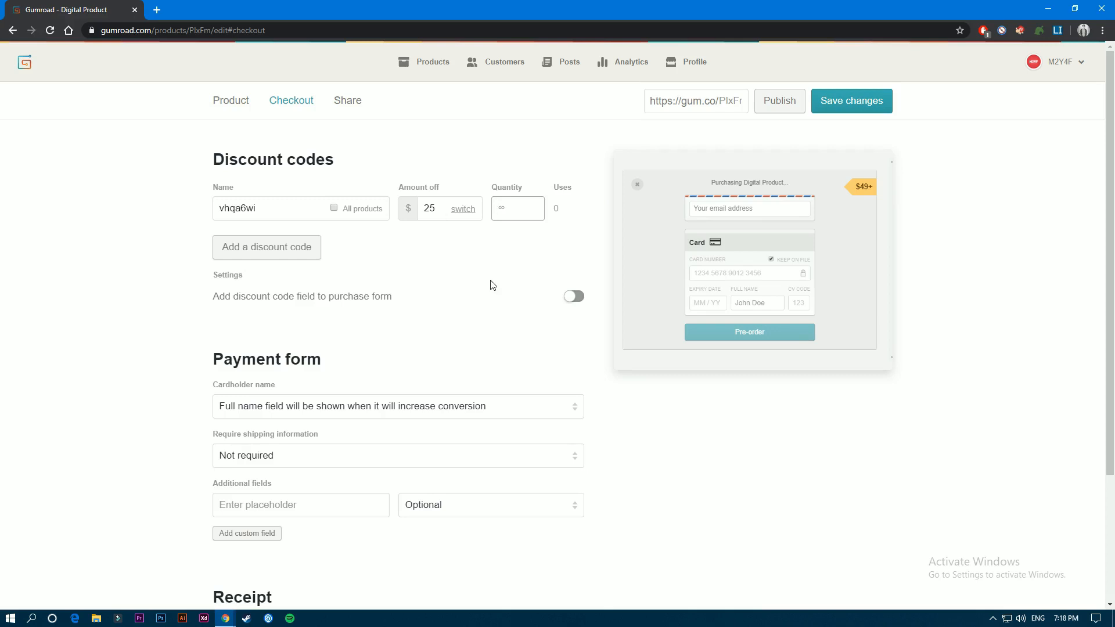
mouse_move(590, 206)
mouse_move(874, 201)
- Try the payment form's full name field as always and never shown, and restore it to shown when it will increase conversion
scroll(387, 292, down, 3)
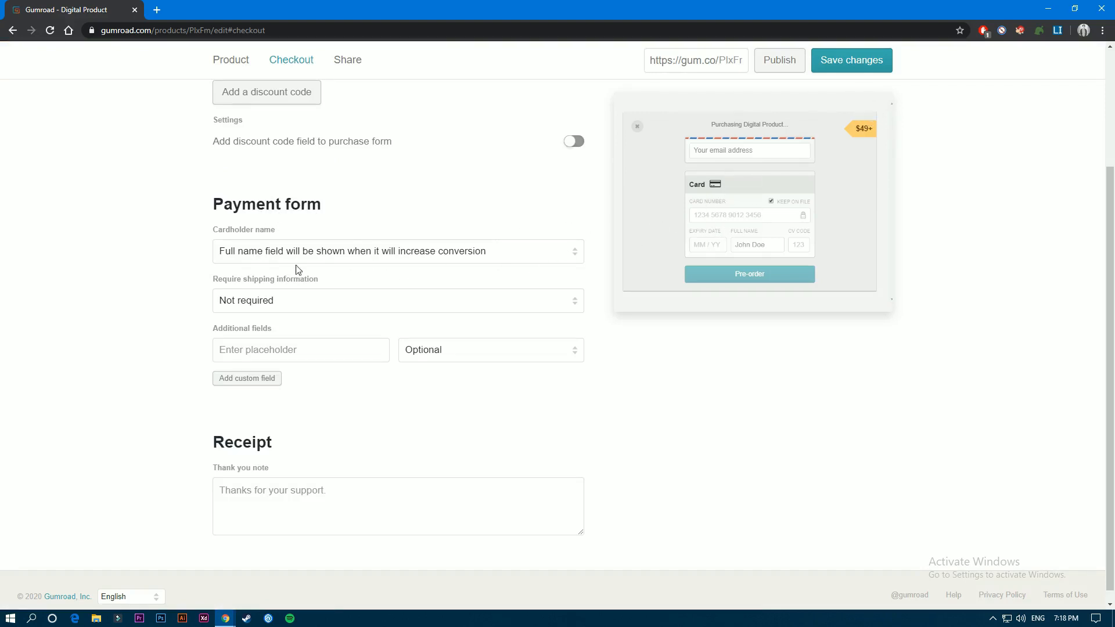
click(269, 257)
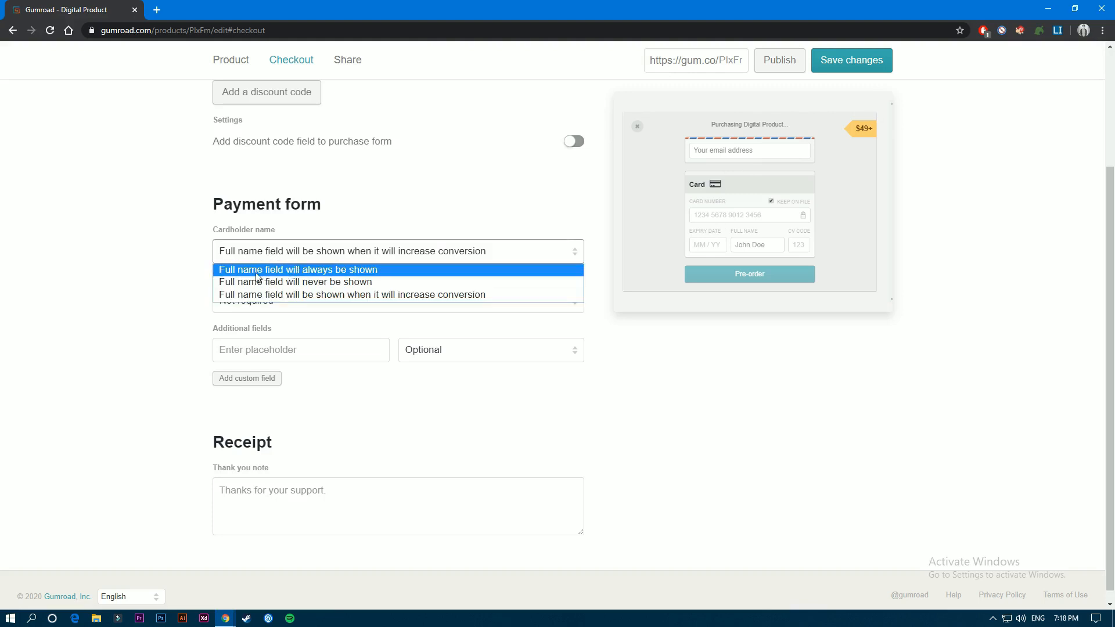
click(318, 273)
click(316, 260)
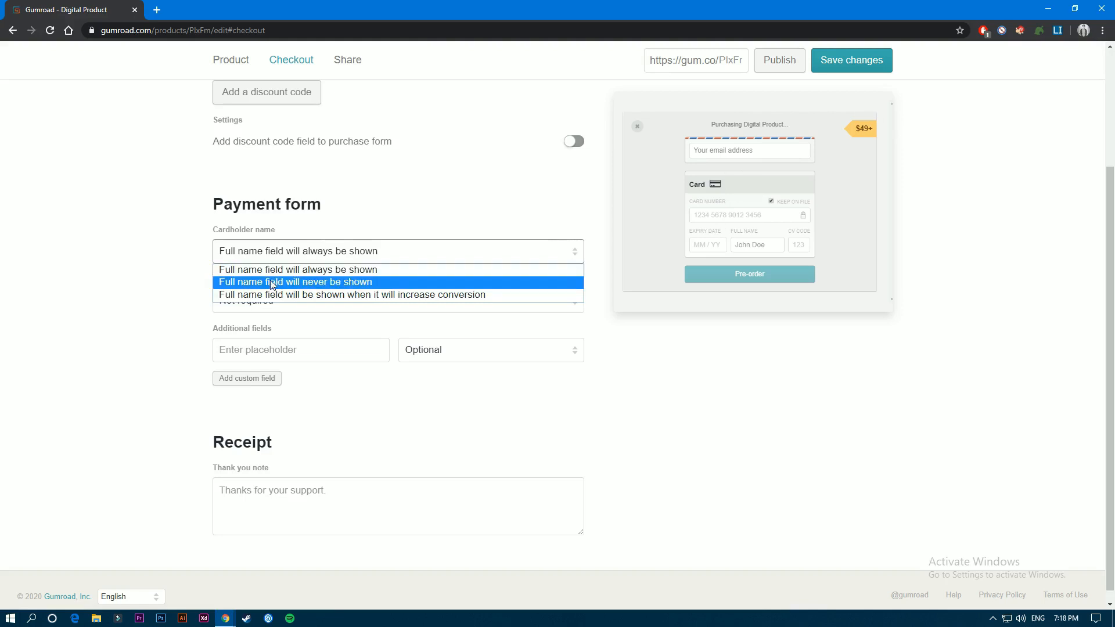
click(307, 284)
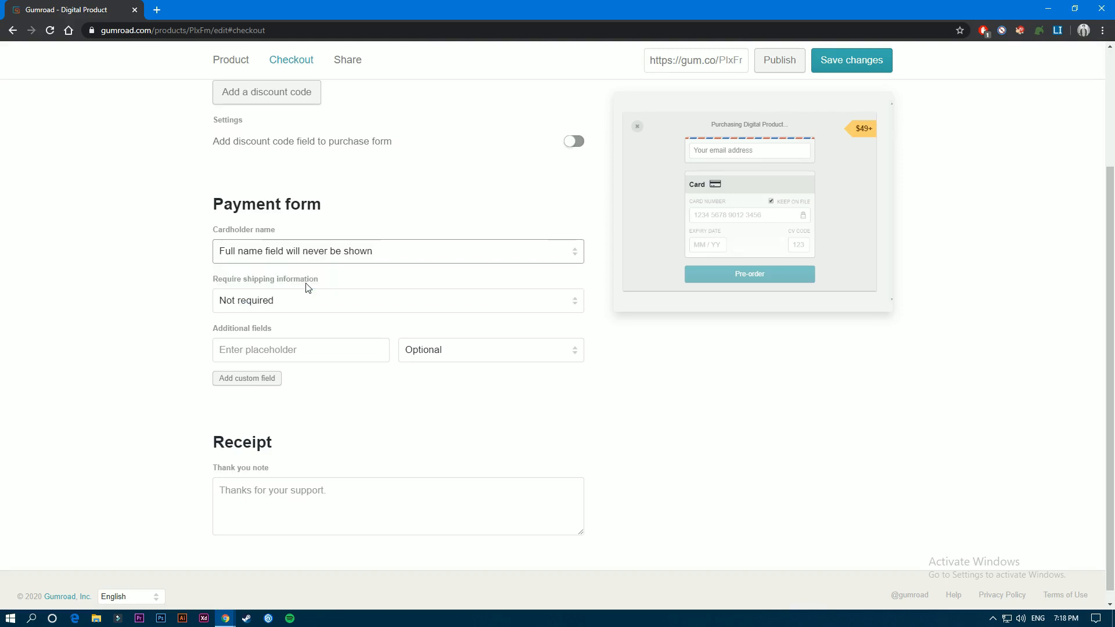
click(333, 252)
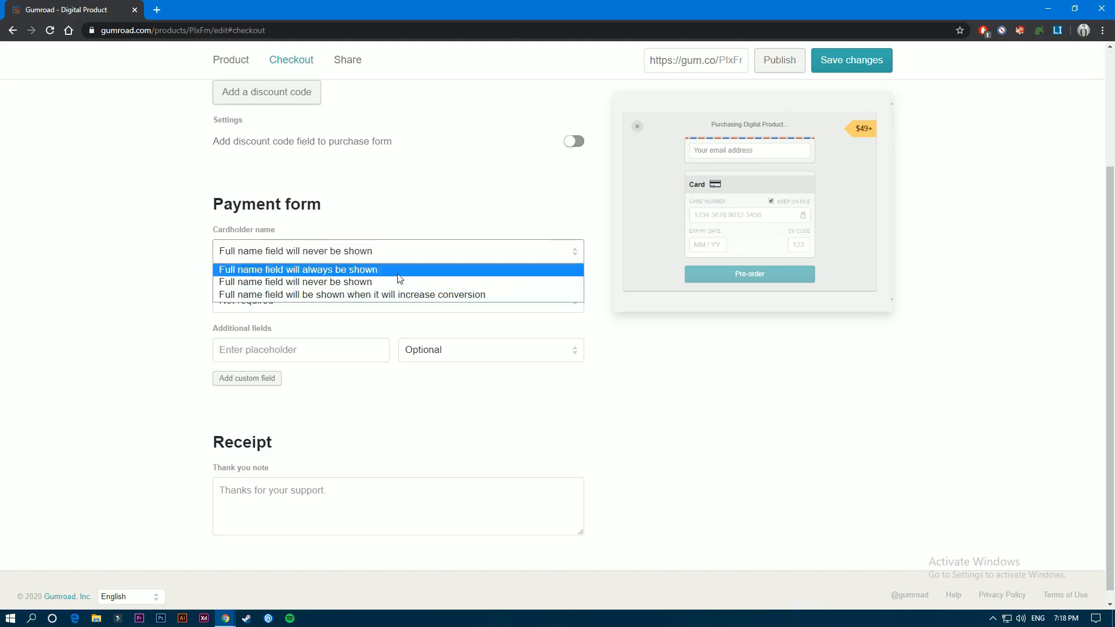
click(325, 294)
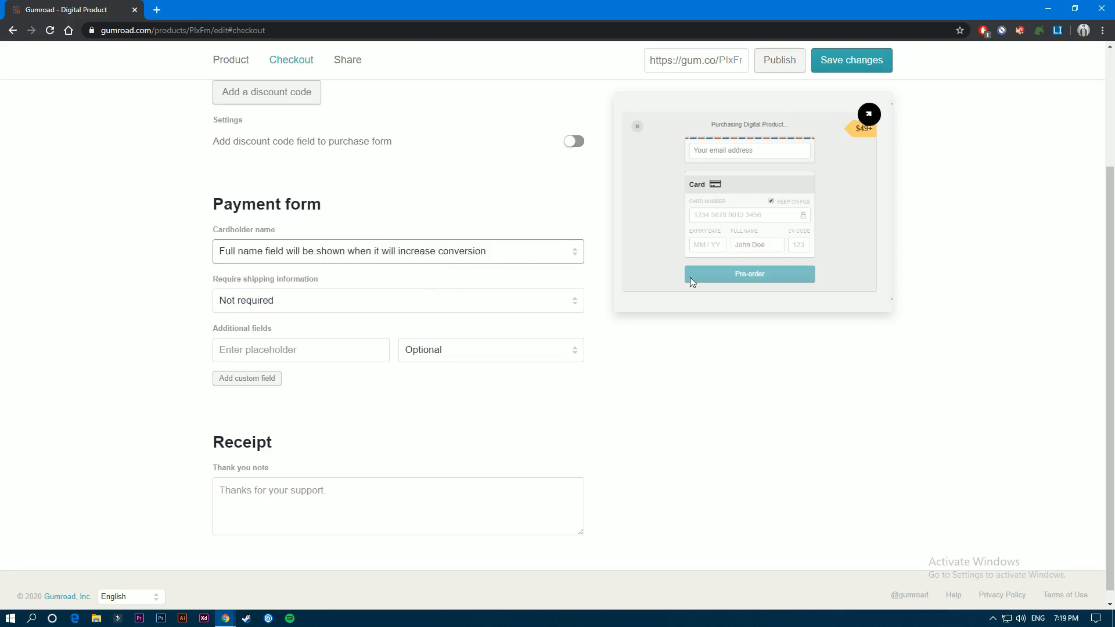
click(578, 252)
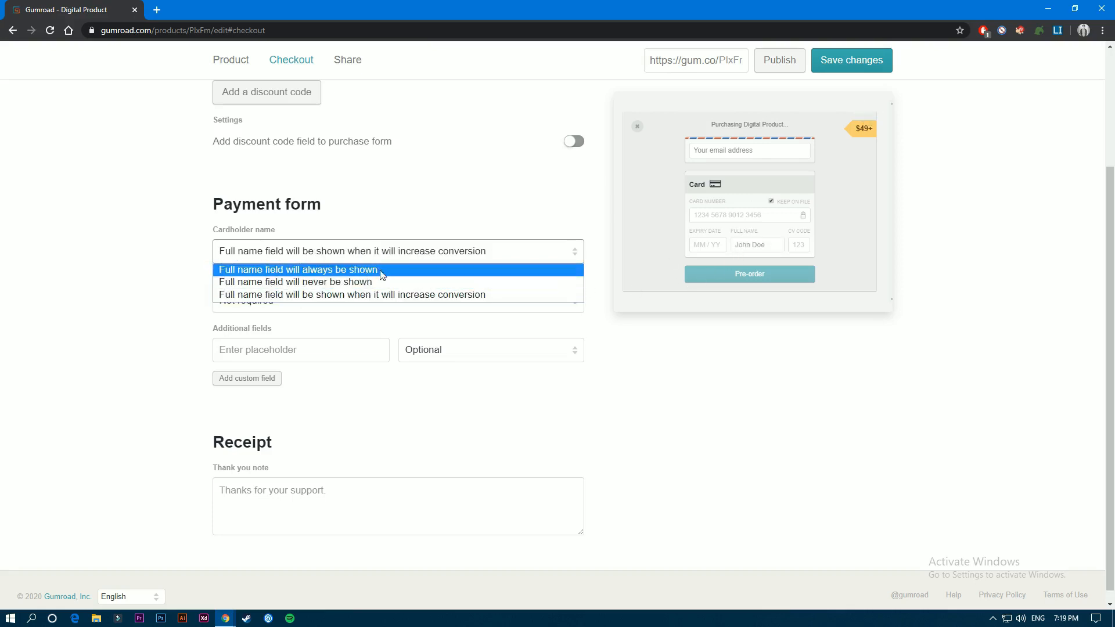
click(369, 295)
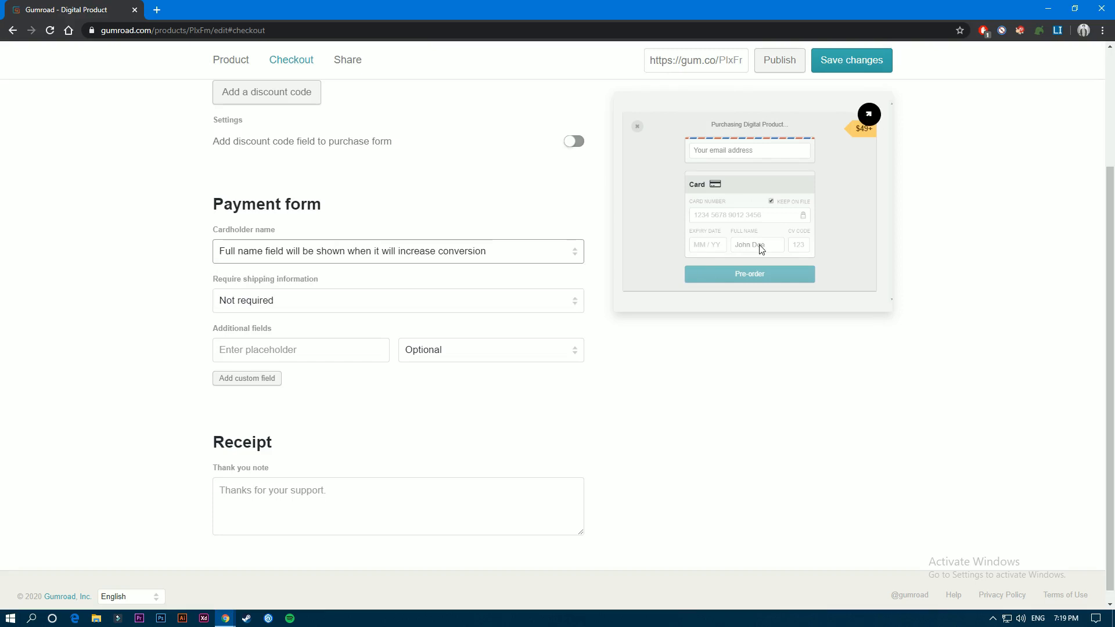
click(328, 251)
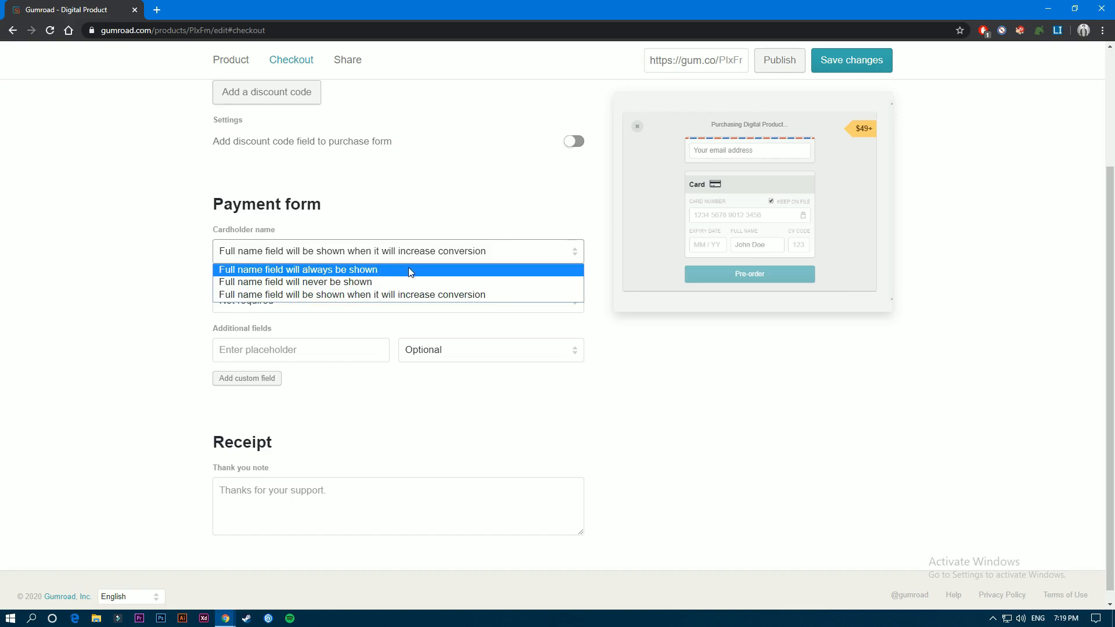
click(376, 297)
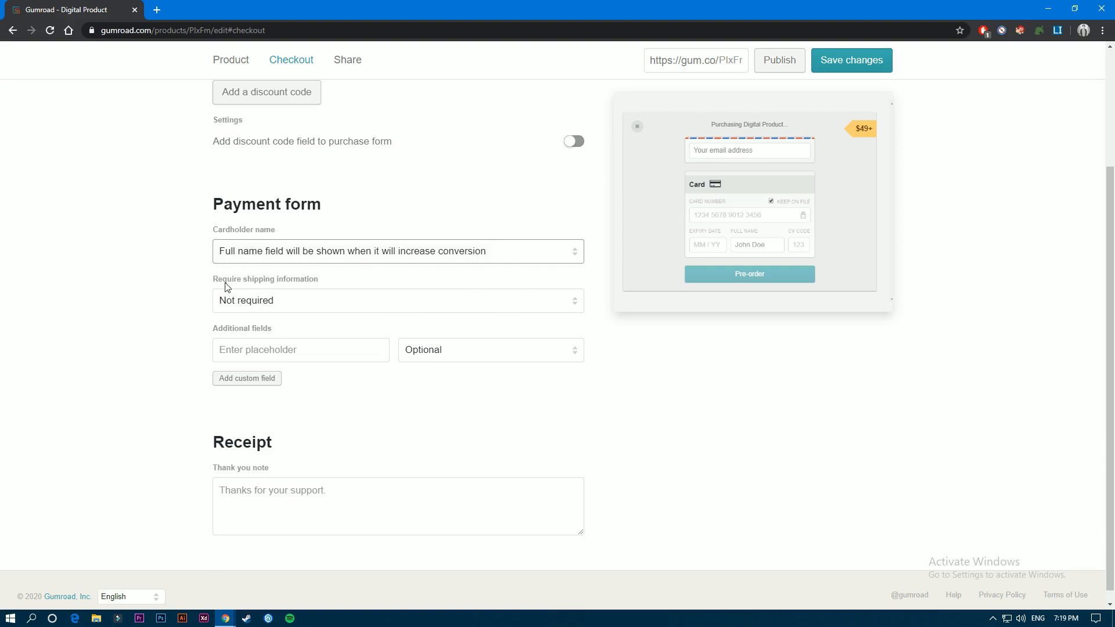
- Try requiring shipping information on the payment form and set it back to Not required
click(253, 302)
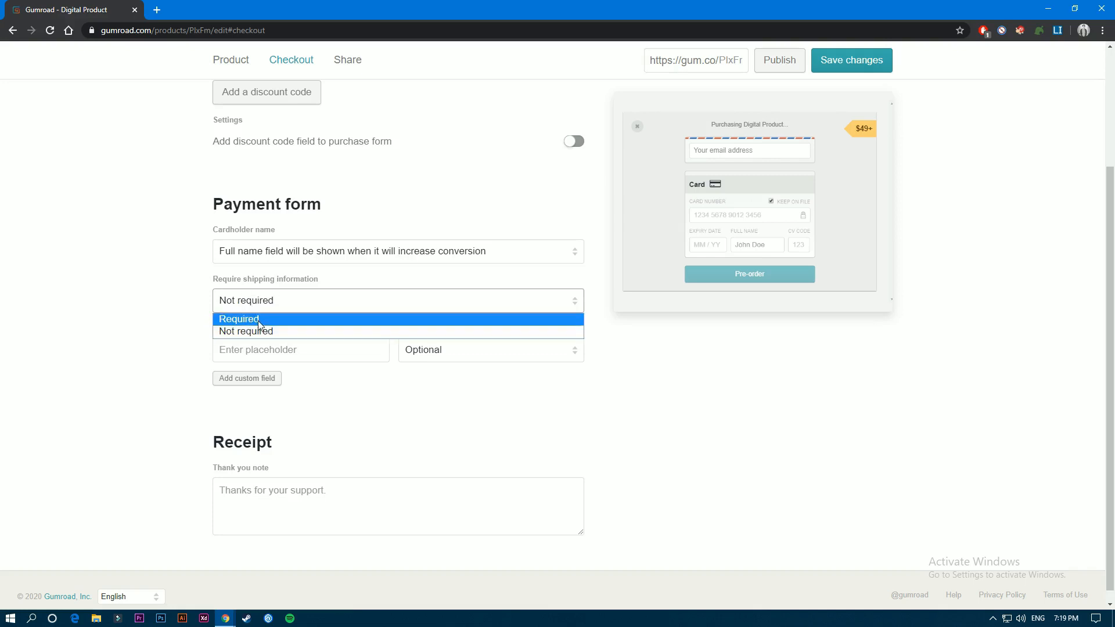
click(258, 320)
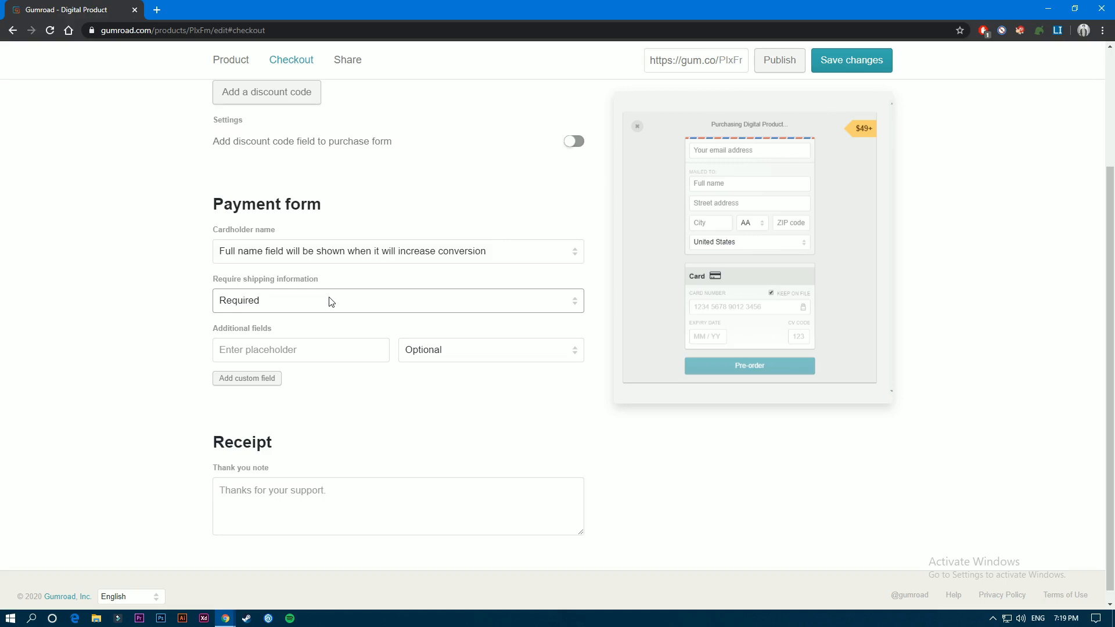
click(288, 301)
click(266, 331)
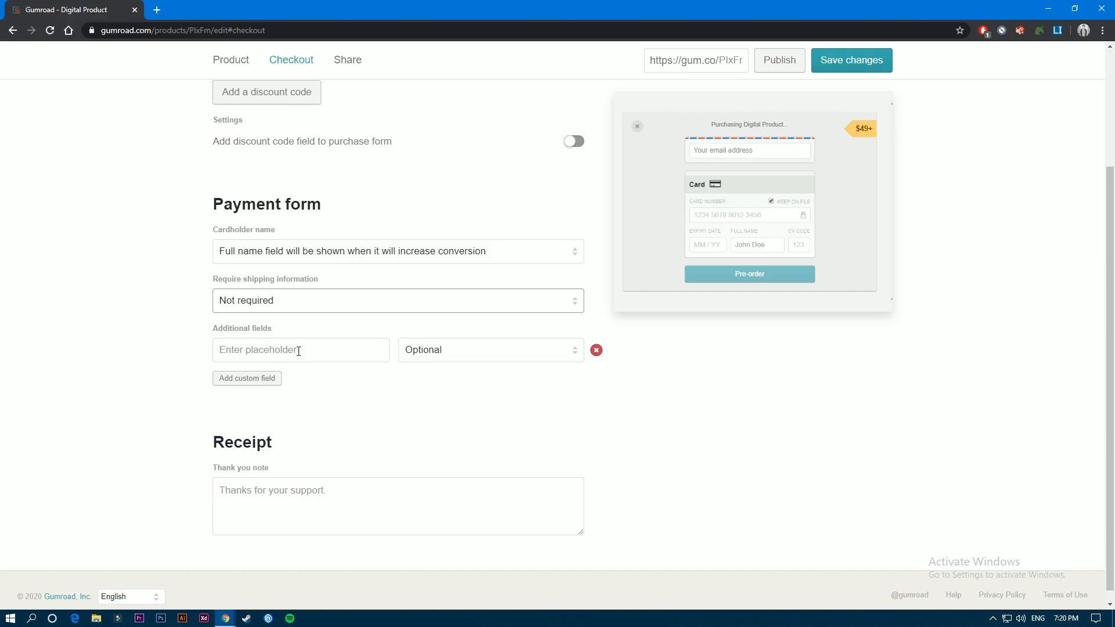
- Name the payment form's additional field Phone Number and keep it Optional
click(253, 353)
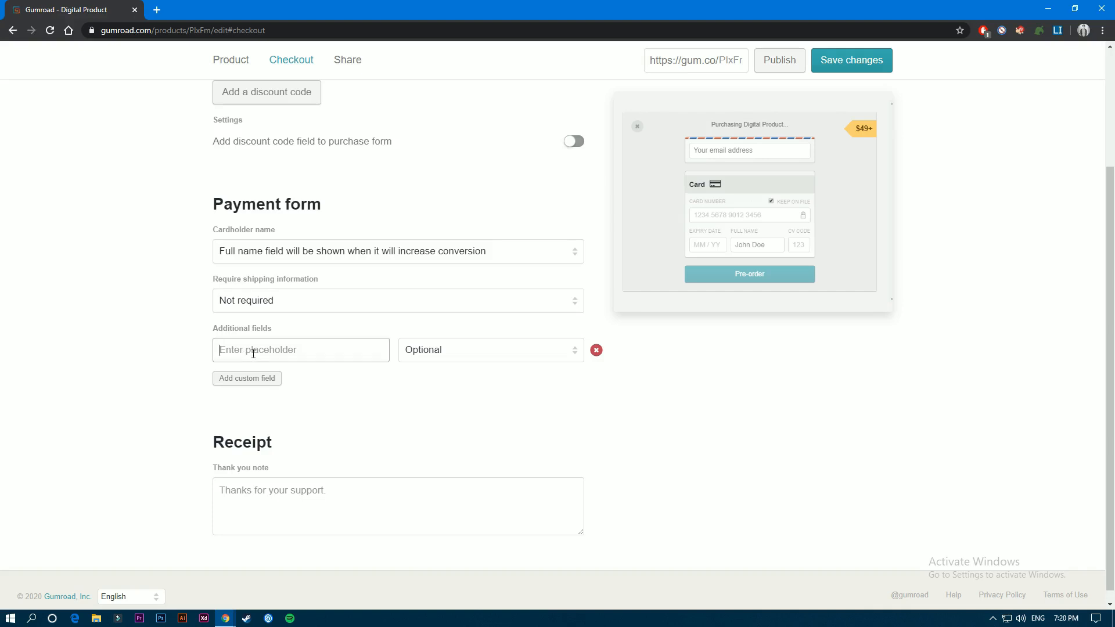
click(433, 351)
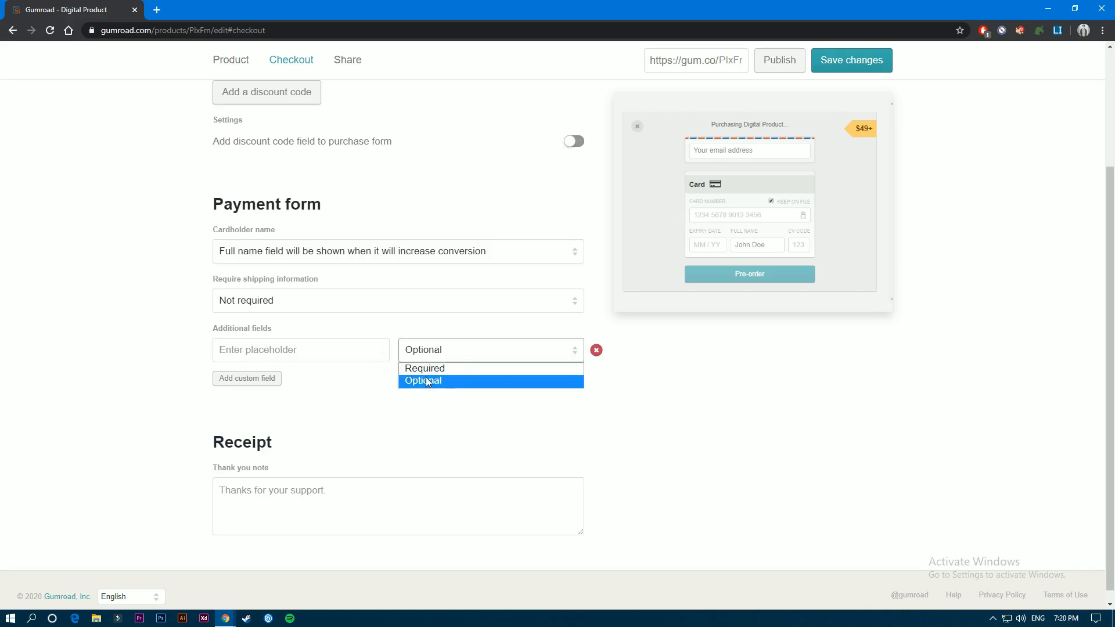
click(426, 381)
click(306, 352)
text(Phone Number)
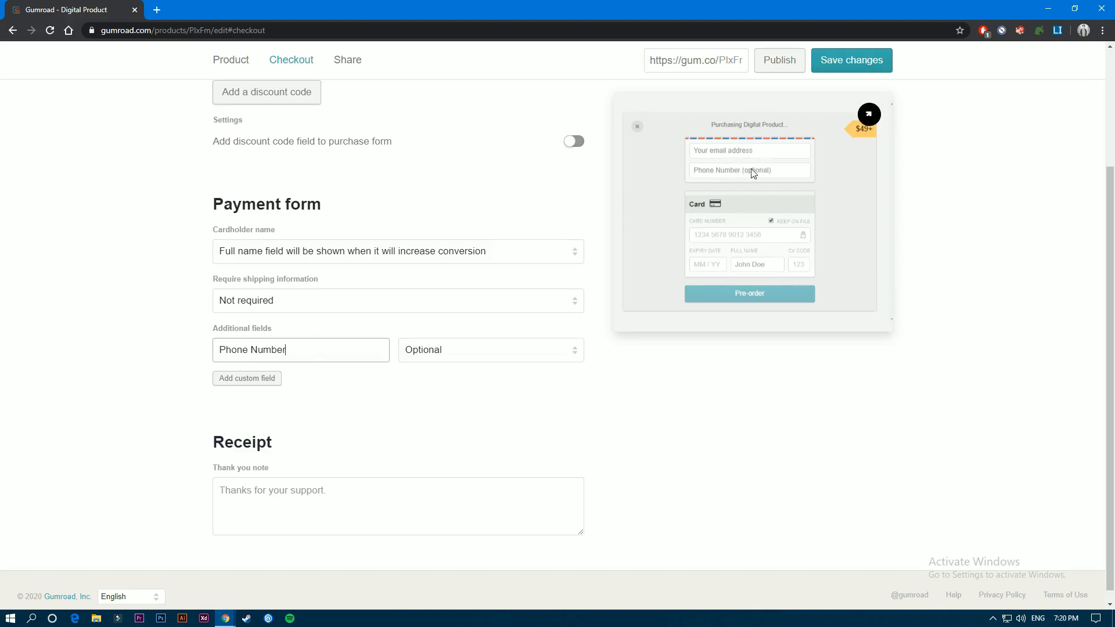
- Try the Phone Number field as Required, return it to Optional, and delete the field from the payment form
click(454, 354)
click(430, 375)
click(465, 351)
click(455, 381)
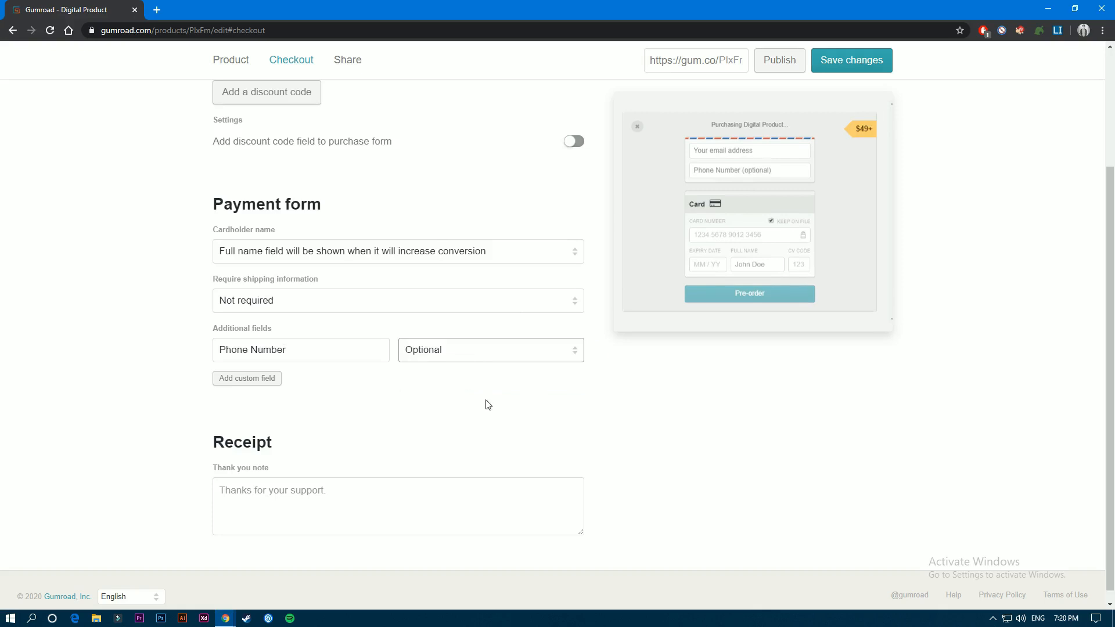
mouse_move(596, 352)
click(596, 351)
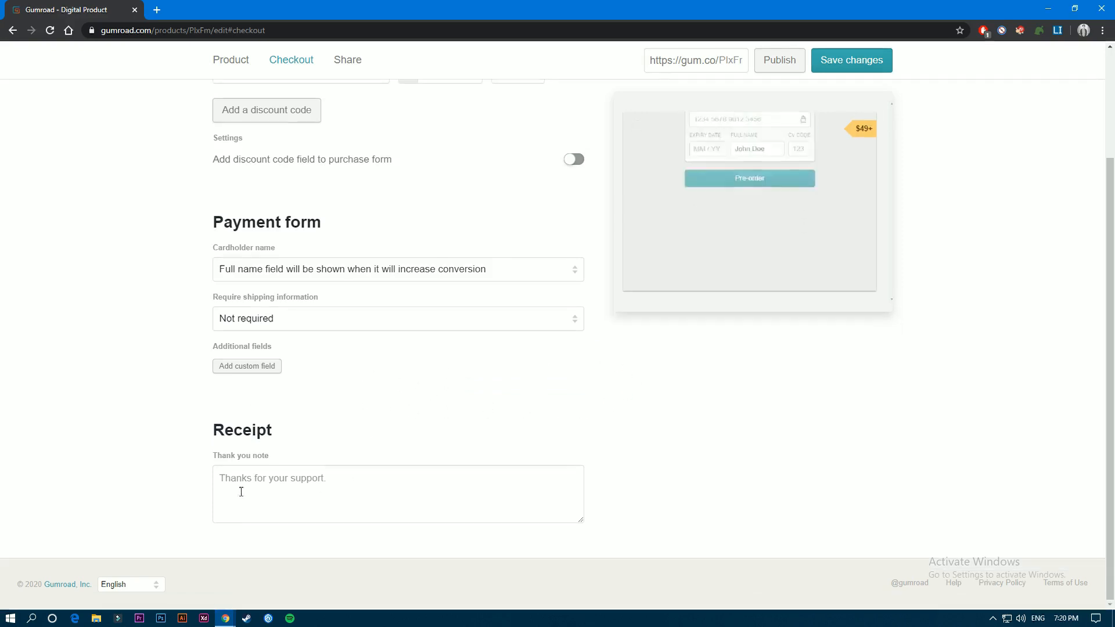
- Enter "thanks for buying my product" as the receipt's thank you note and save the changes
mouse_move(518, 502)
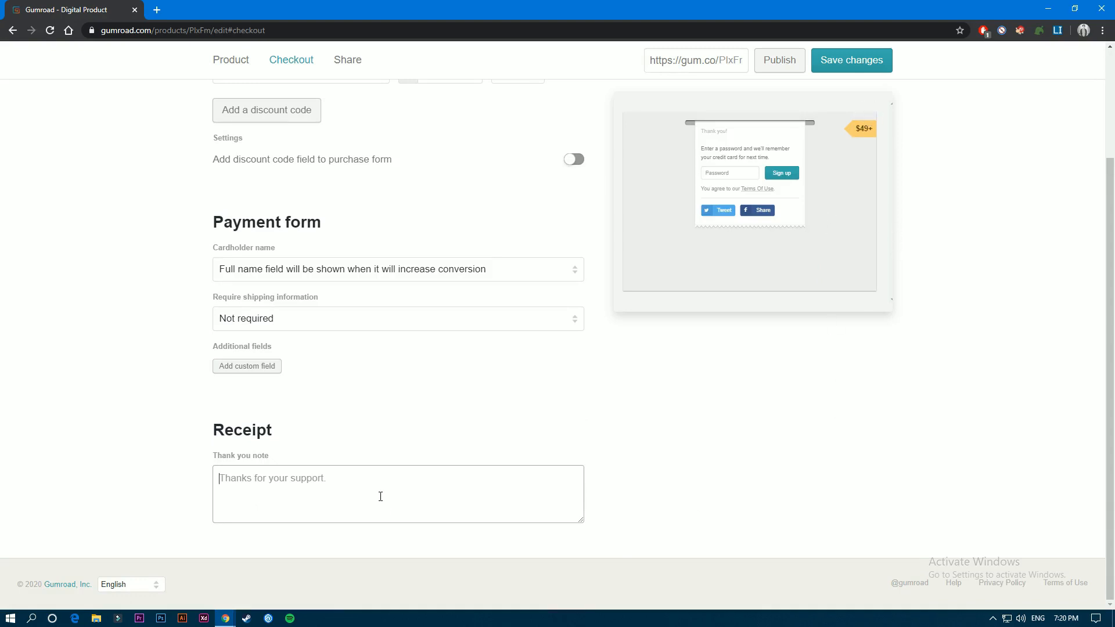
text(thanks for buying my product)
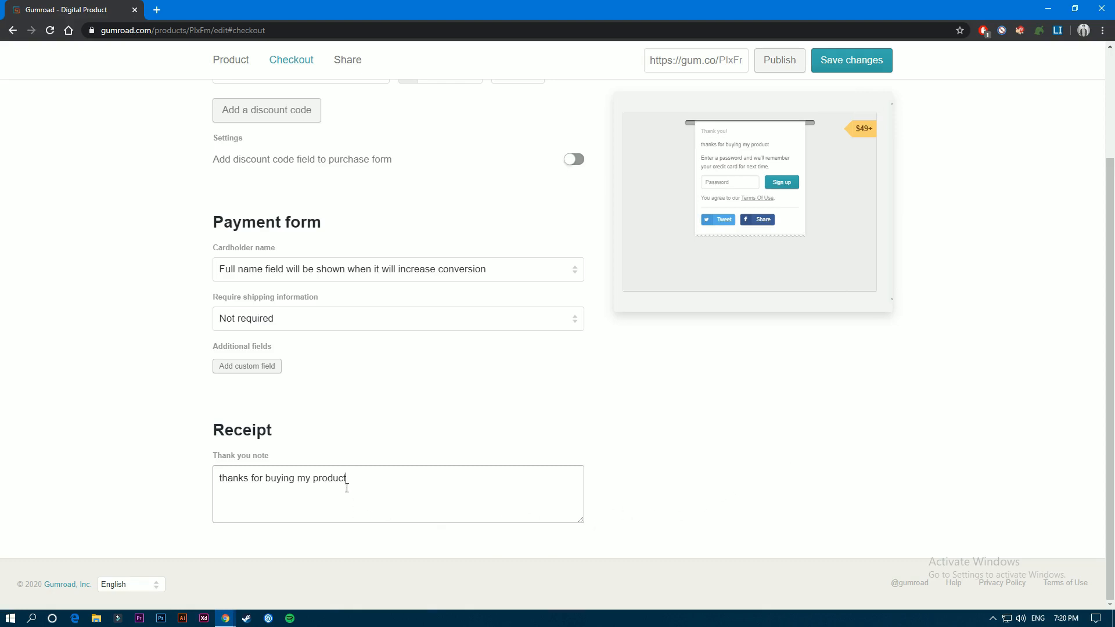
click(871, 69)
- Review the saved product details, content files, pricing and checkout settings before publishing
scroll(953, 261, up, 3)
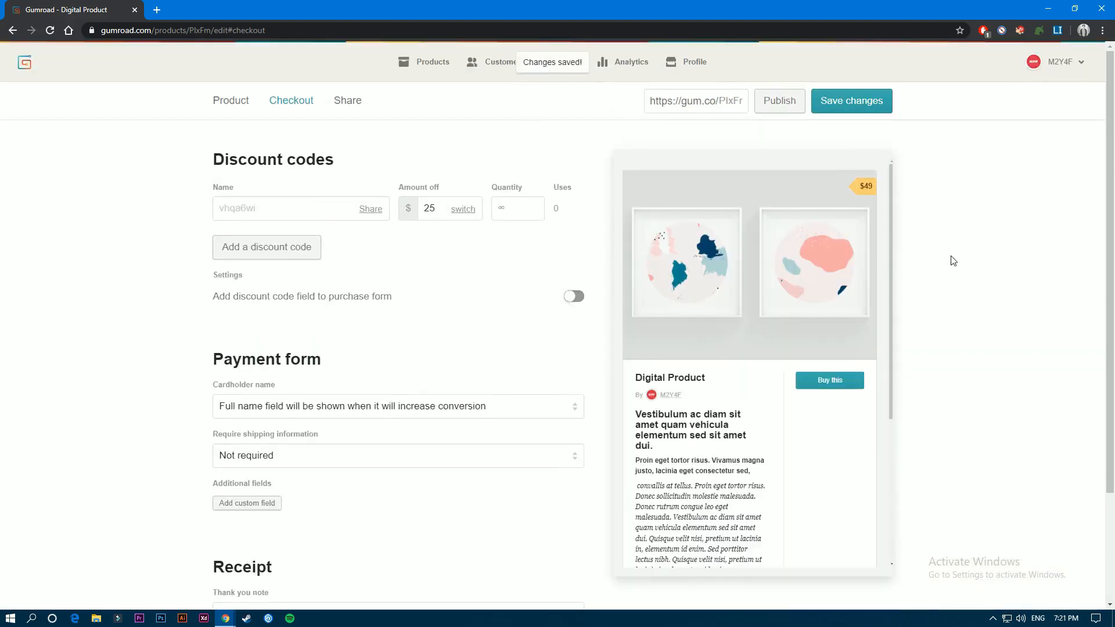
scroll(800, 255, down, 5)
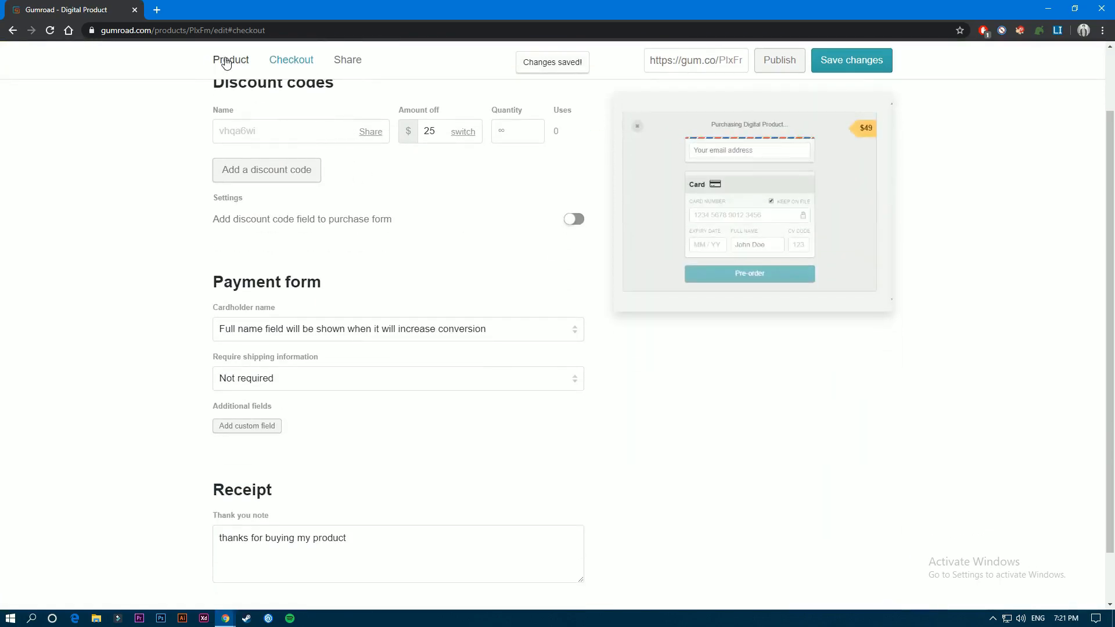
click(230, 60)
scroll(486, 177, down, 12)
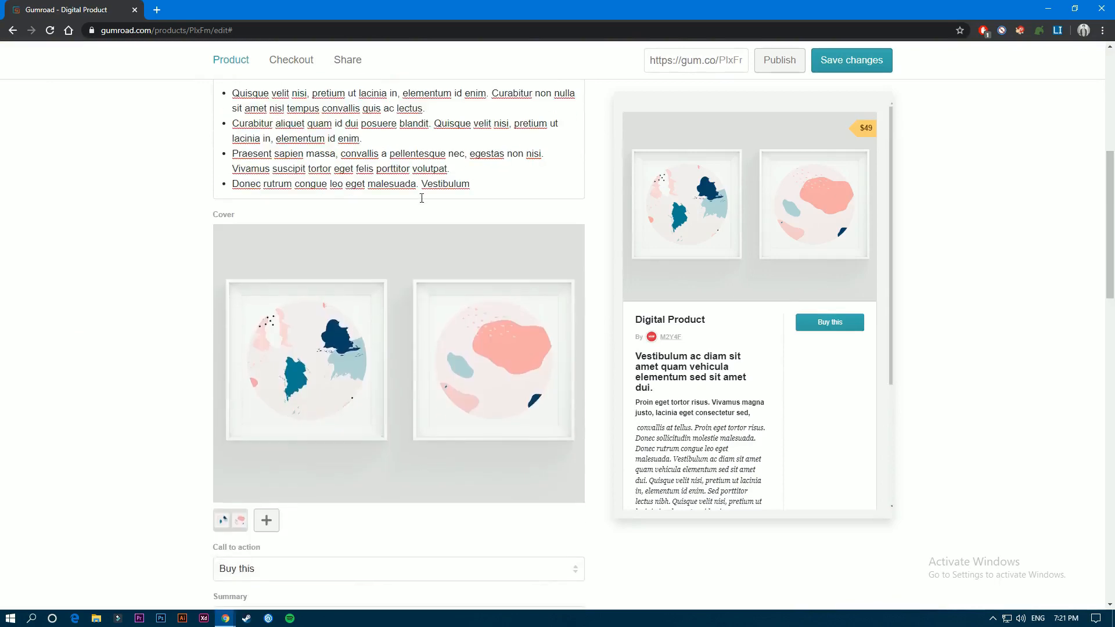
scroll(450, 208, down, 15)
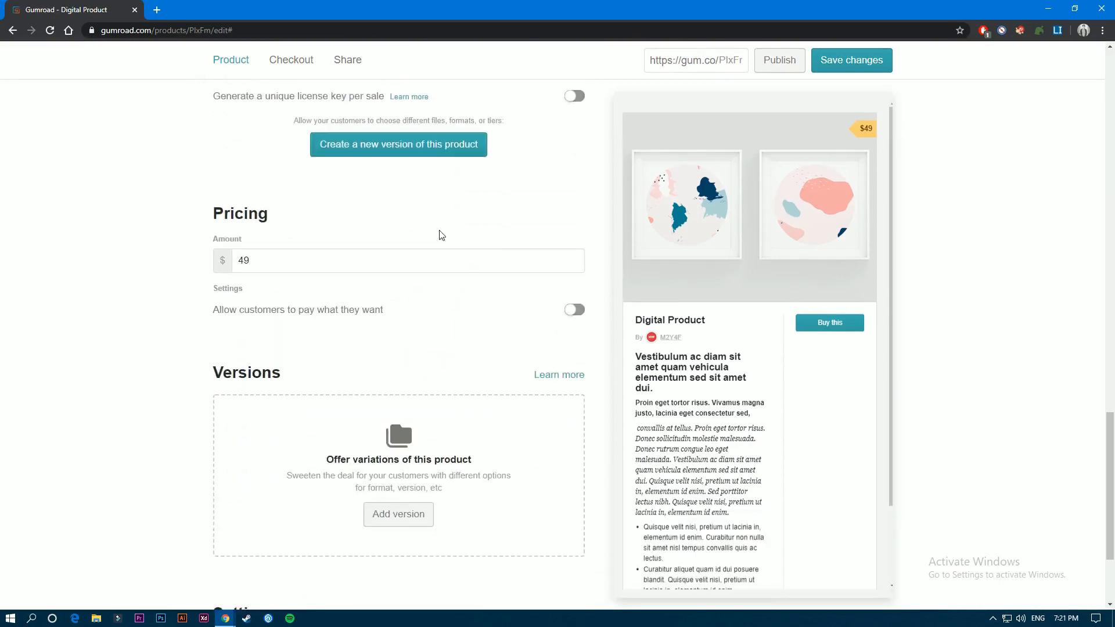
scroll(462, 244, up, 10)
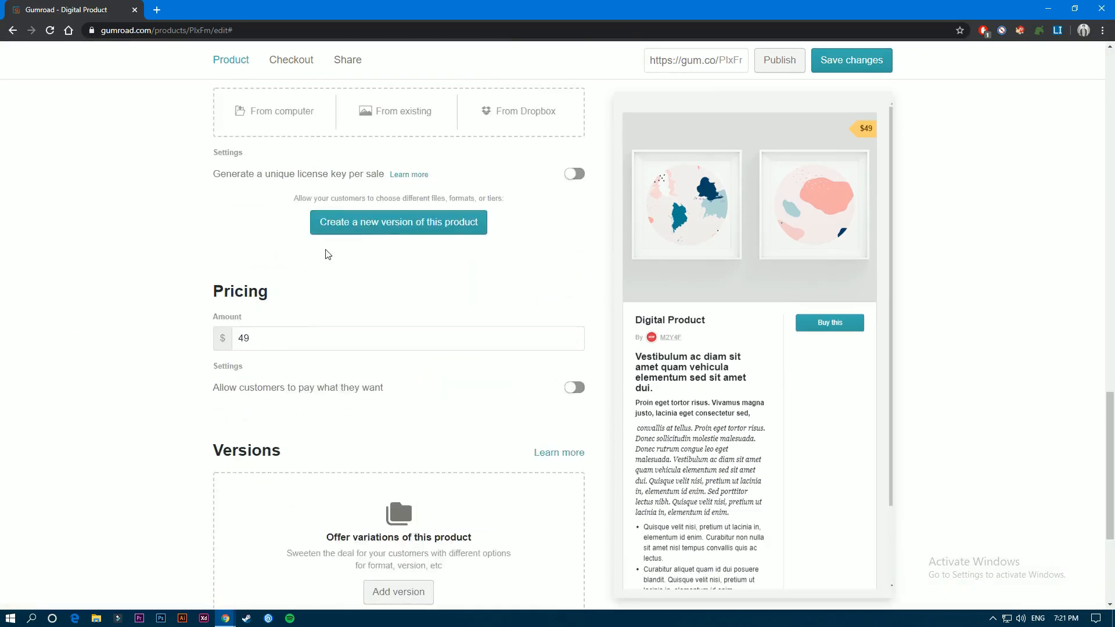
scroll(456, 227, up, 5)
scroll(457, 227, down, 8)
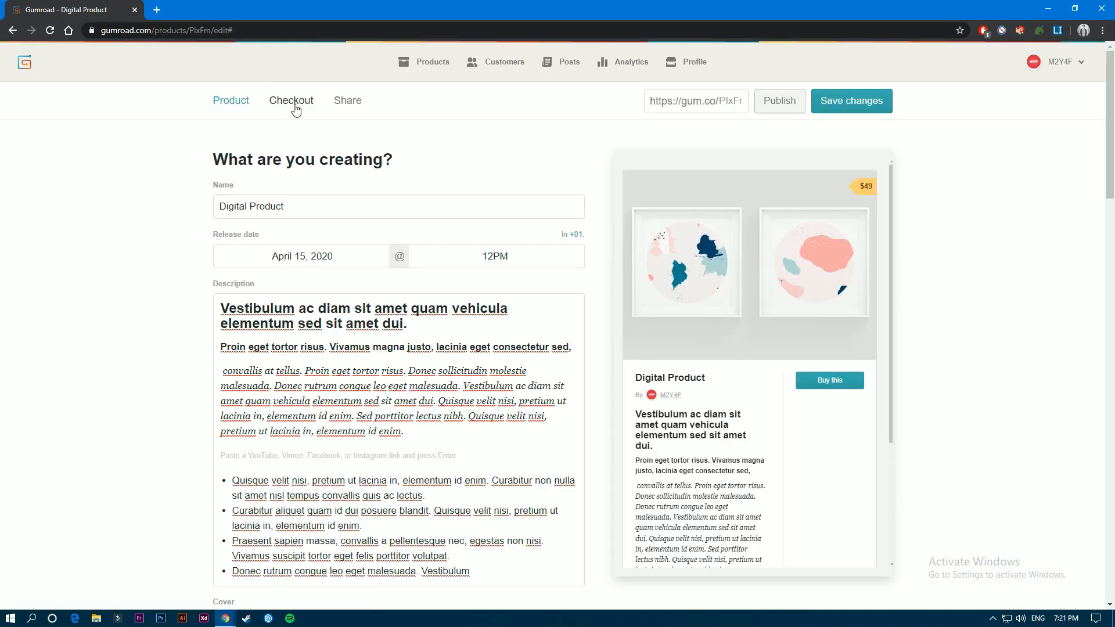
click(295, 104)
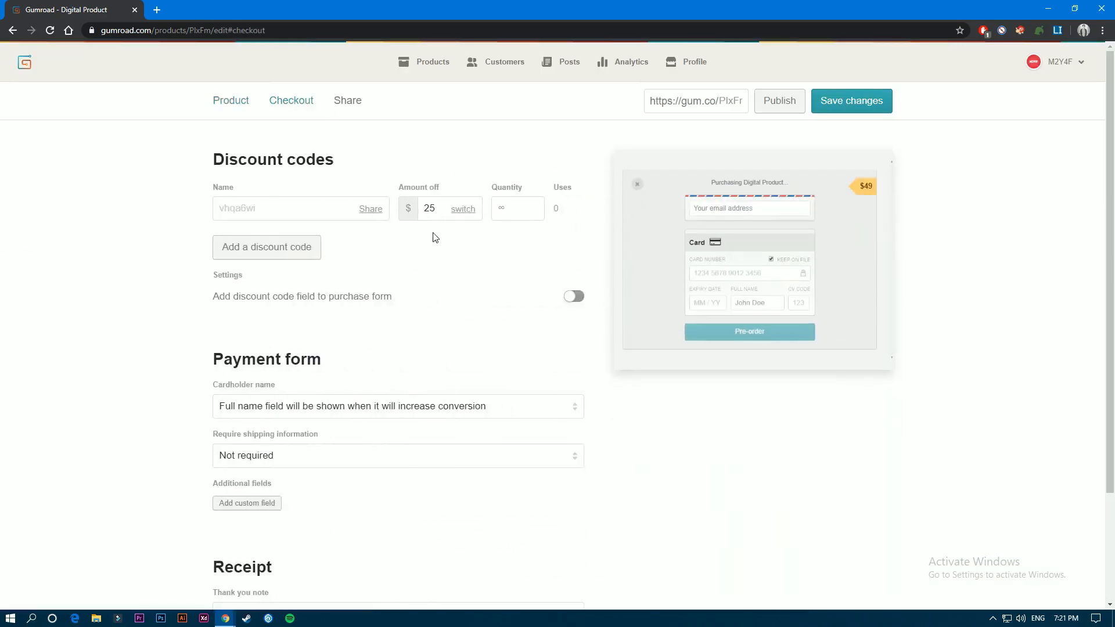
scroll(444, 267, down, 3)
scroll(414, 275, up, 3)
- Publish the product and look through its release date, social link and website embedding options
click(788, 111)
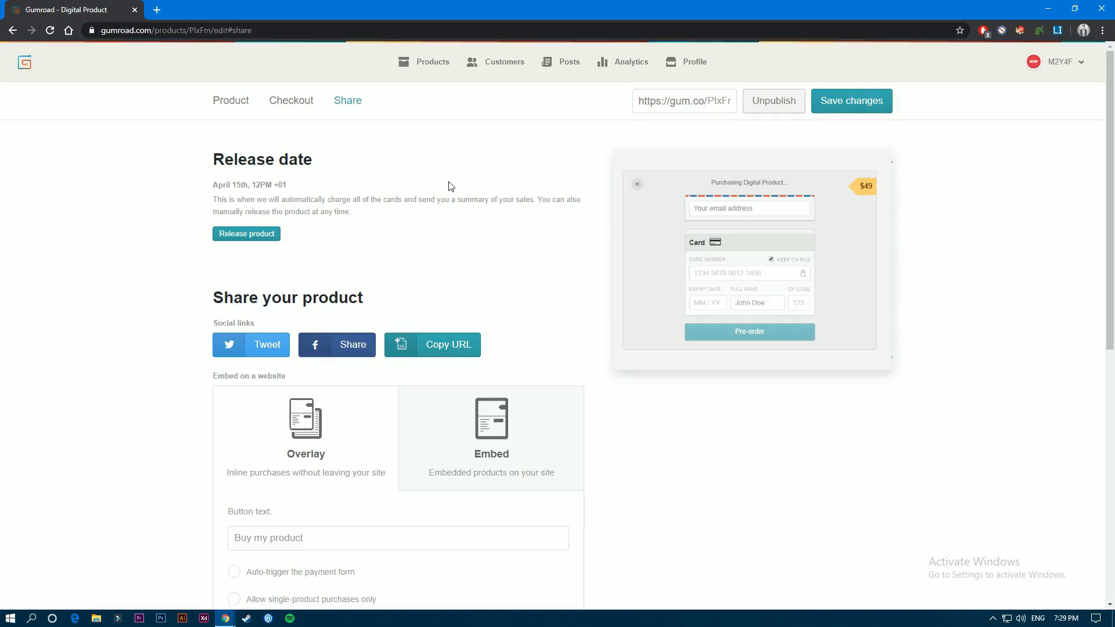
scroll(493, 201, down, 3)
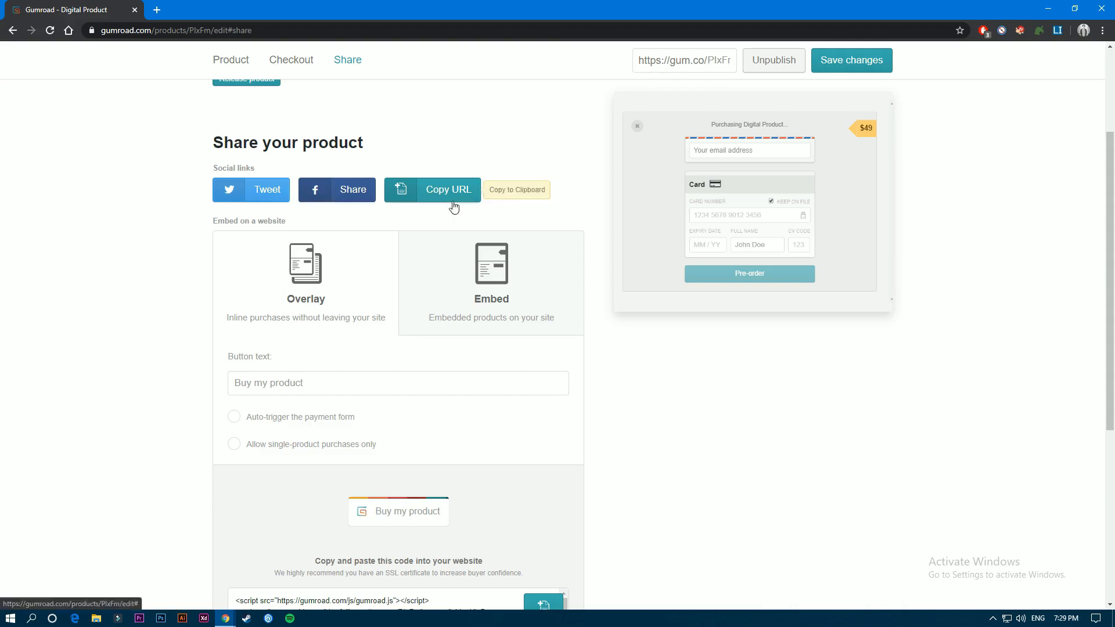
scroll(251, 263, down, 3)
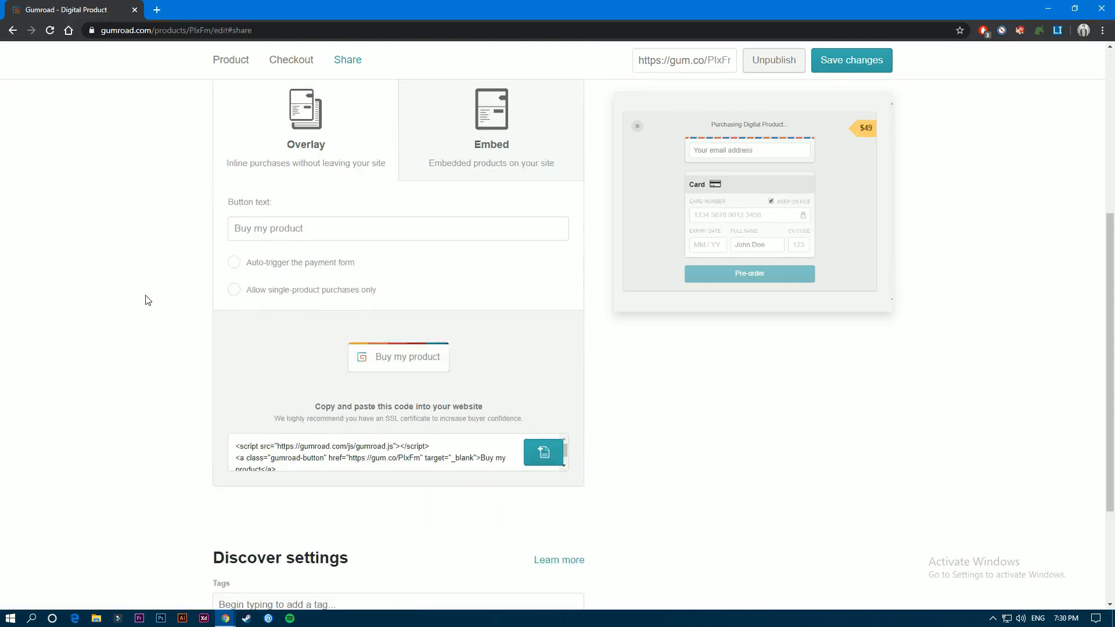
- Enable auto-triggering the payment form and allowing single-product purchases only for the Overlay option
scroll(351, 400, up, 1)
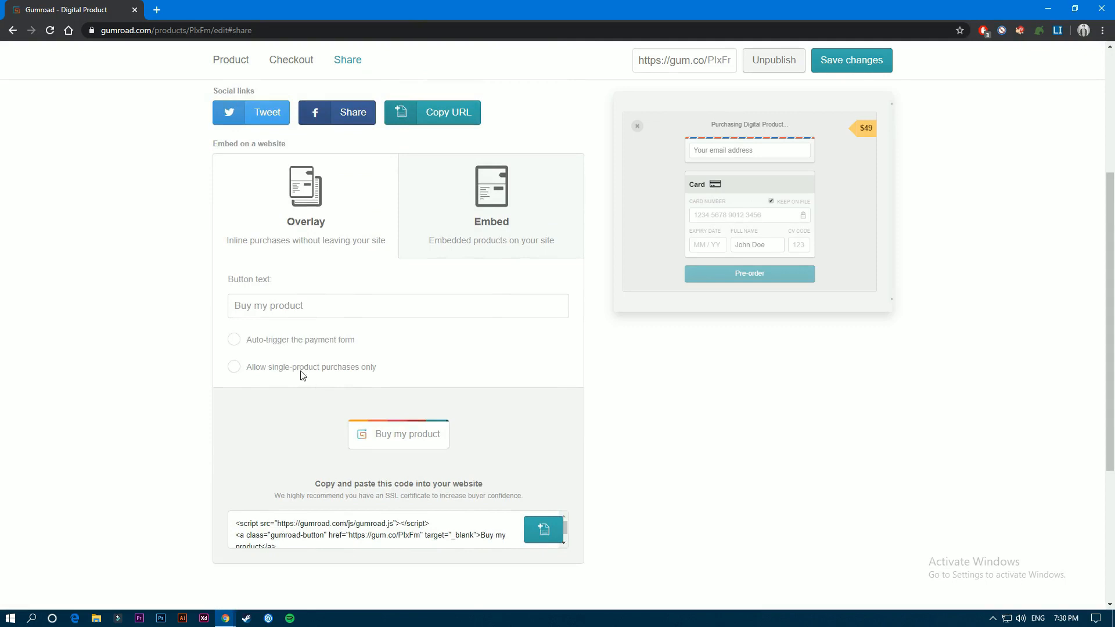
click(280, 343)
click(279, 371)
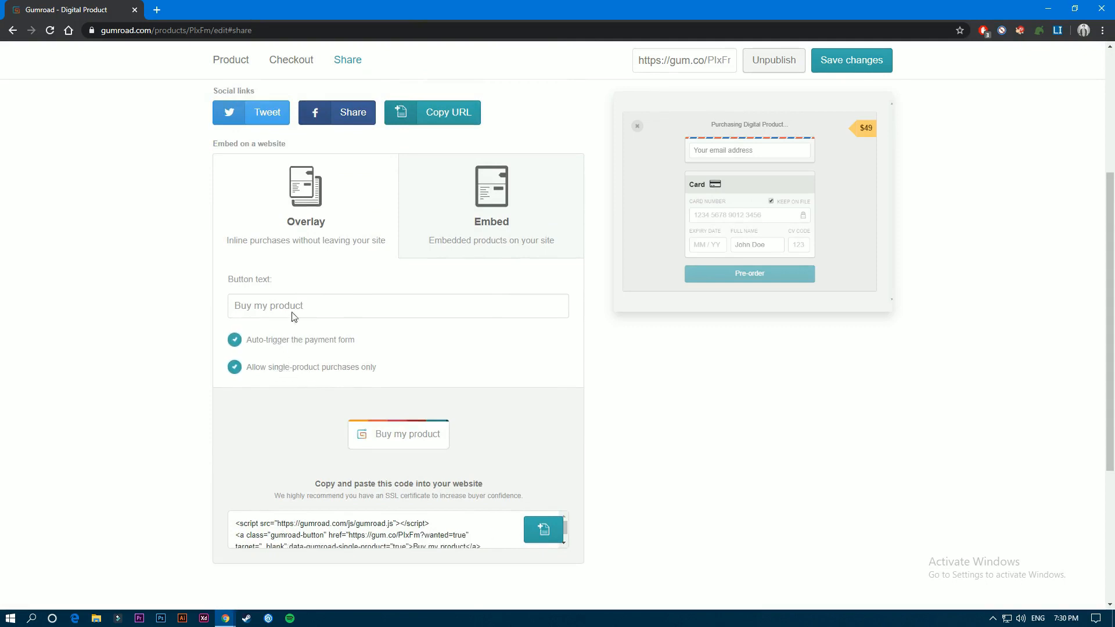
click(236, 306)
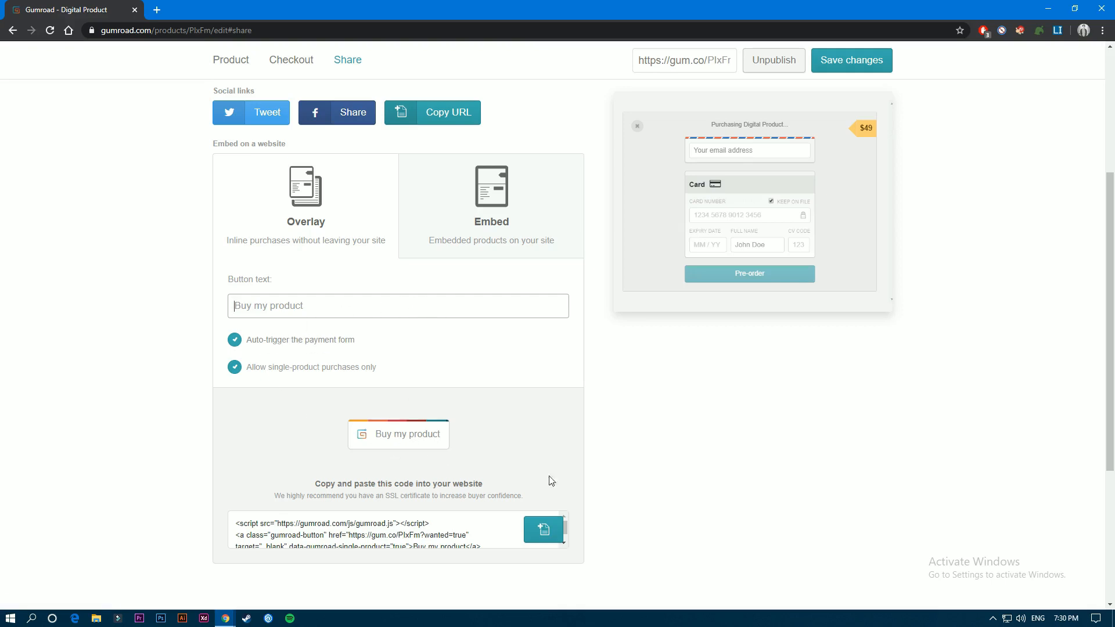
- Preview the Embed version of the product with its website code, and return to the Overlay version
click(495, 219)
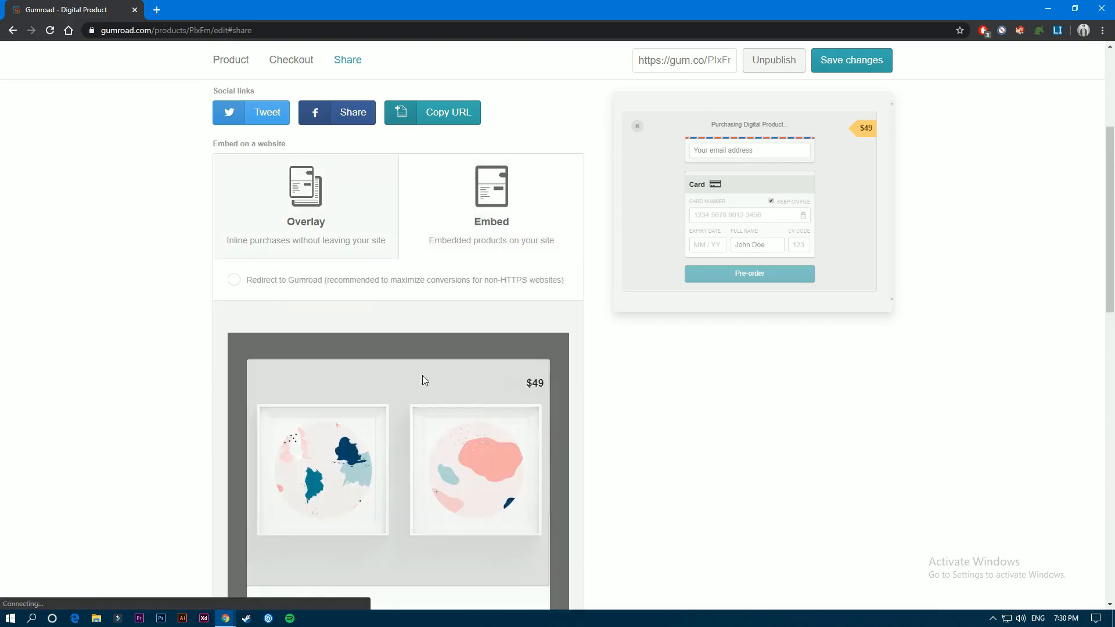
scroll(443, 340, down, 12)
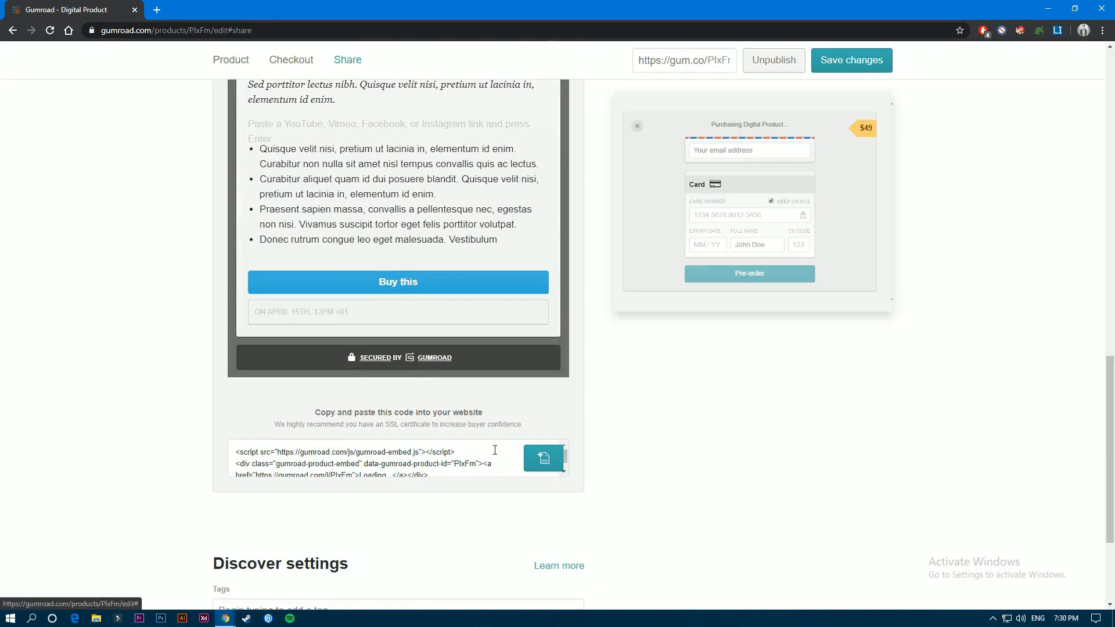
scroll(186, 302, up, 12)
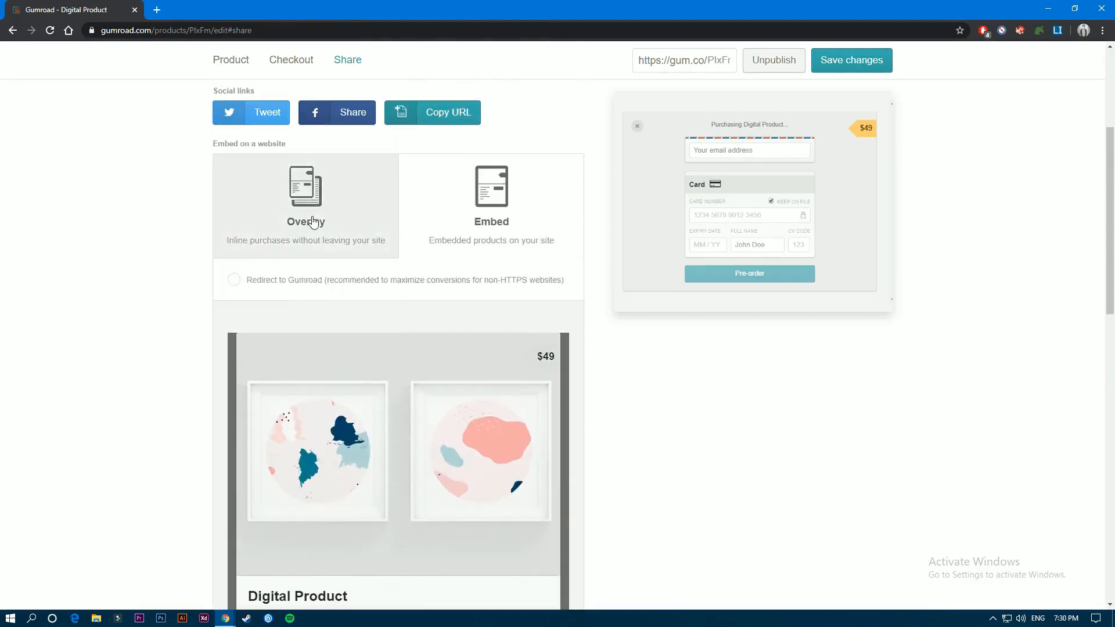
click(311, 221)
- Try the star rating display and adults-only content settings under Discover settings, and restore both
scroll(107, 270, down, 5)
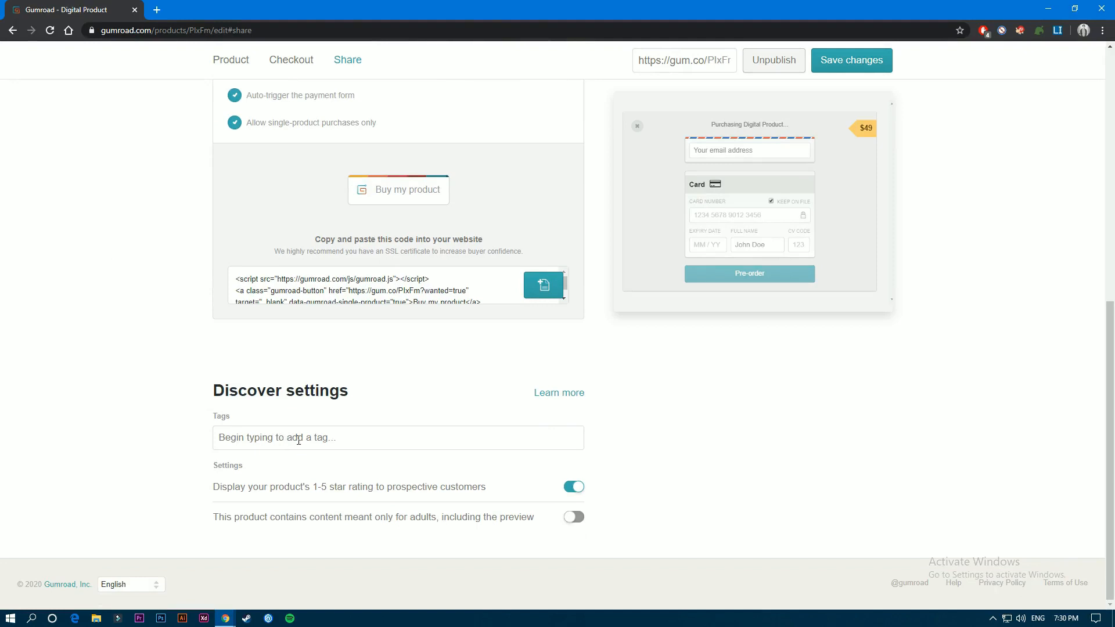
mouse_move(726, 178)
click(577, 493)
click(577, 493)
click(574, 521)
click(574, 521)
scroll(156, 409, up, 8)
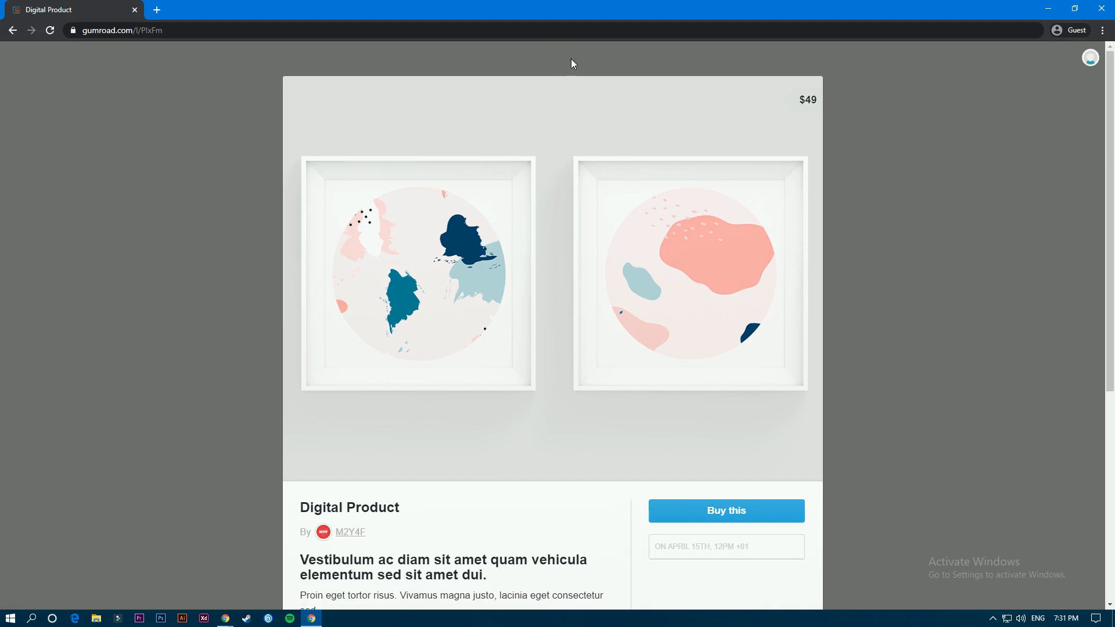
- Examine the published product page as a guest, including its description, price and pre-order purchase form
scroll(591, 186, down, 3)
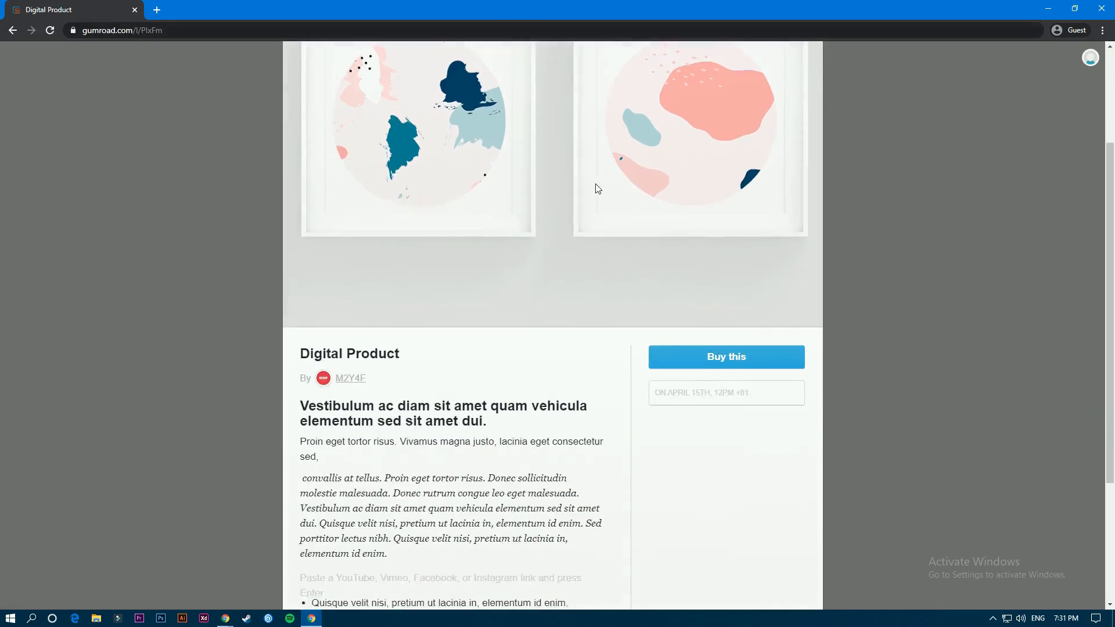
scroll(592, 186, down, 3)
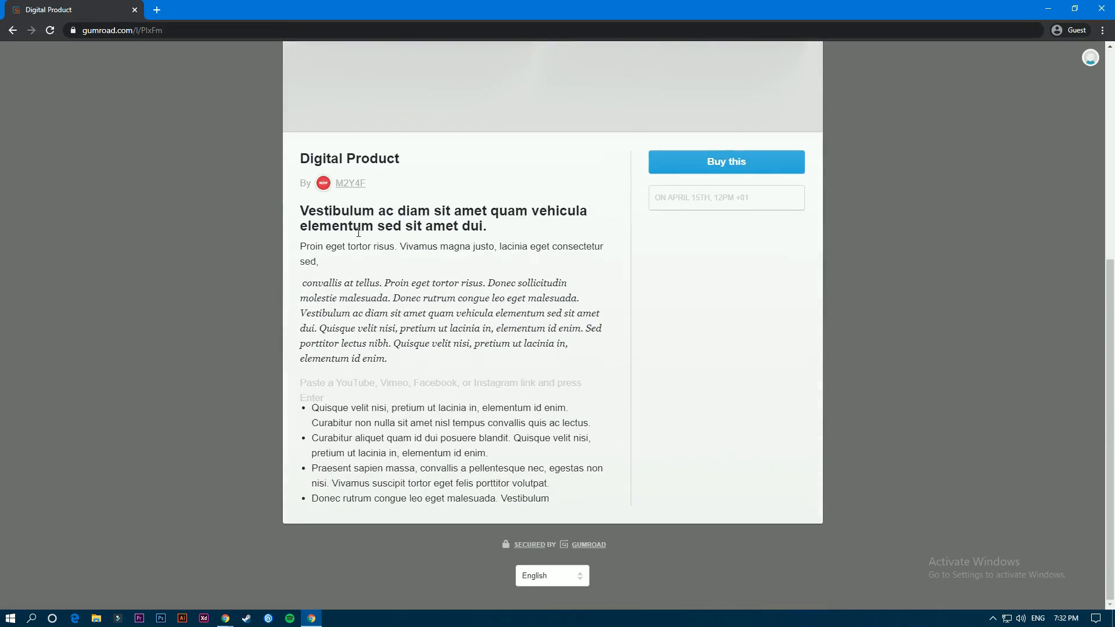
scroll(359, 235, up, 2)
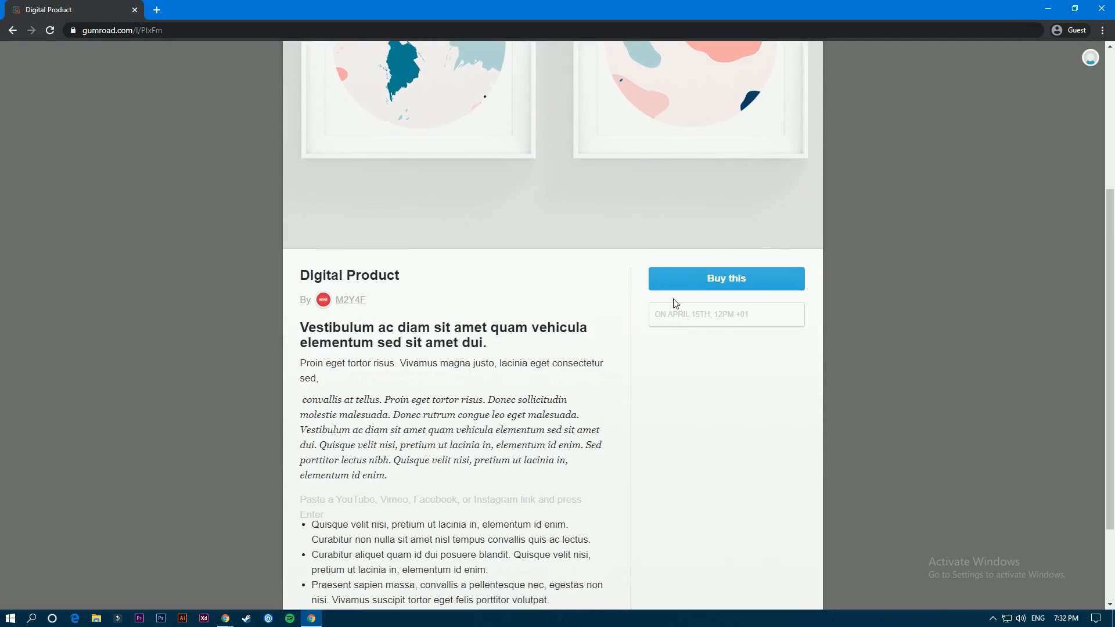
scroll(685, 324, up, 1)
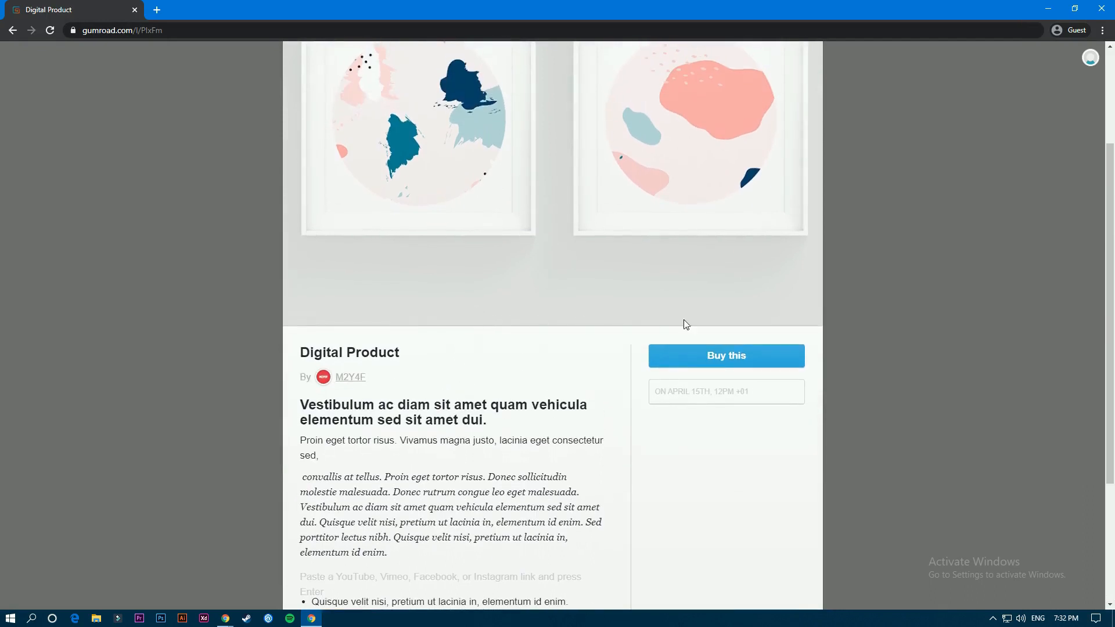
click(730, 357)
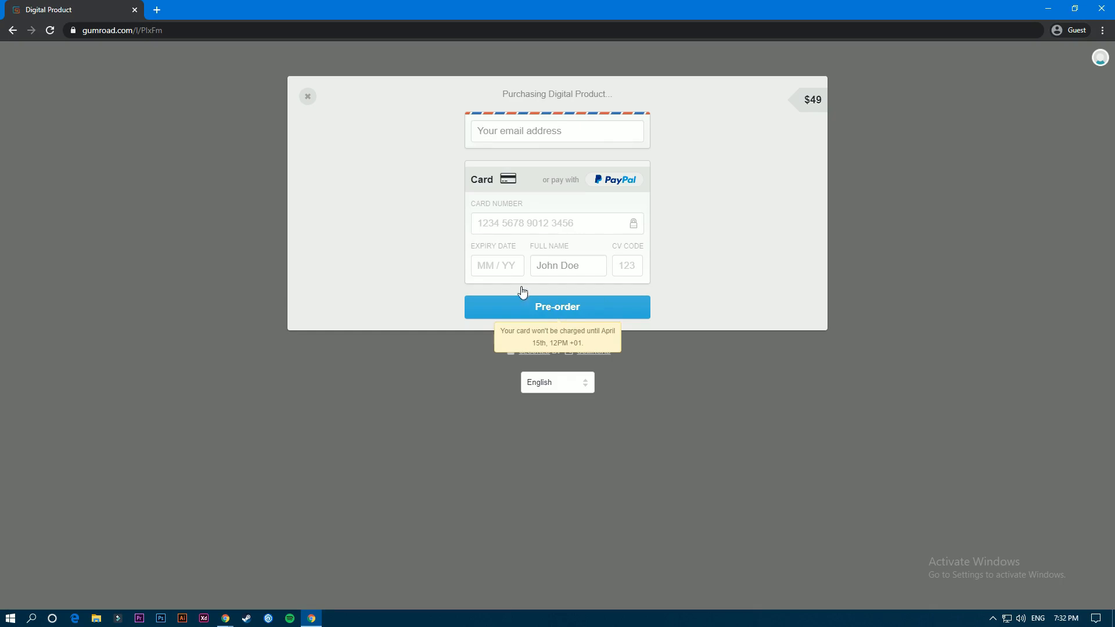
click(308, 97)
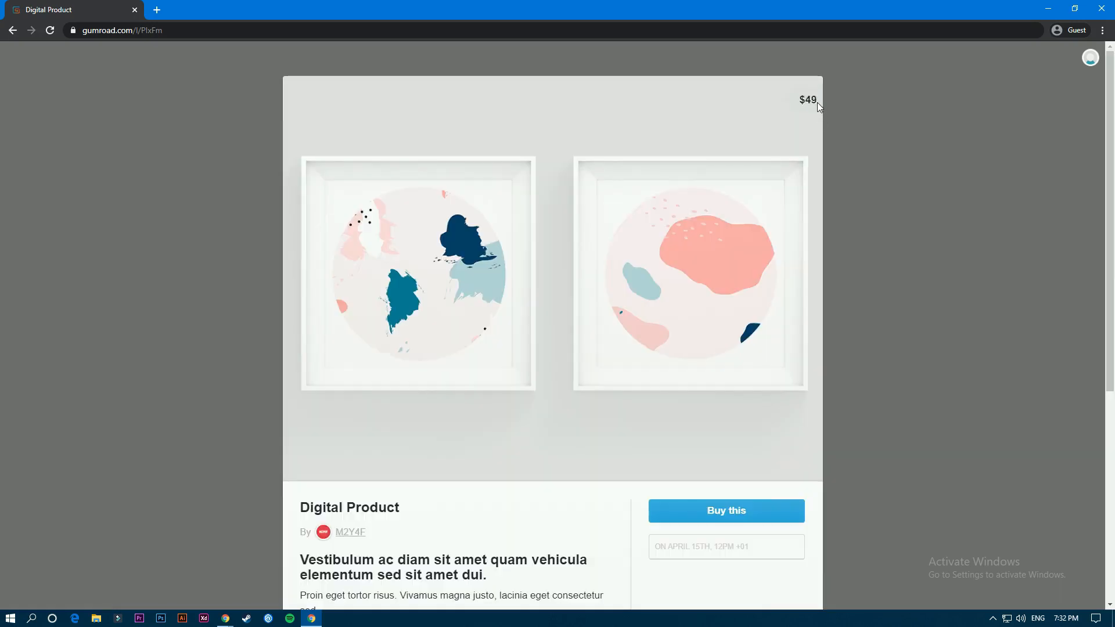
drag(817, 102, 790, 126)
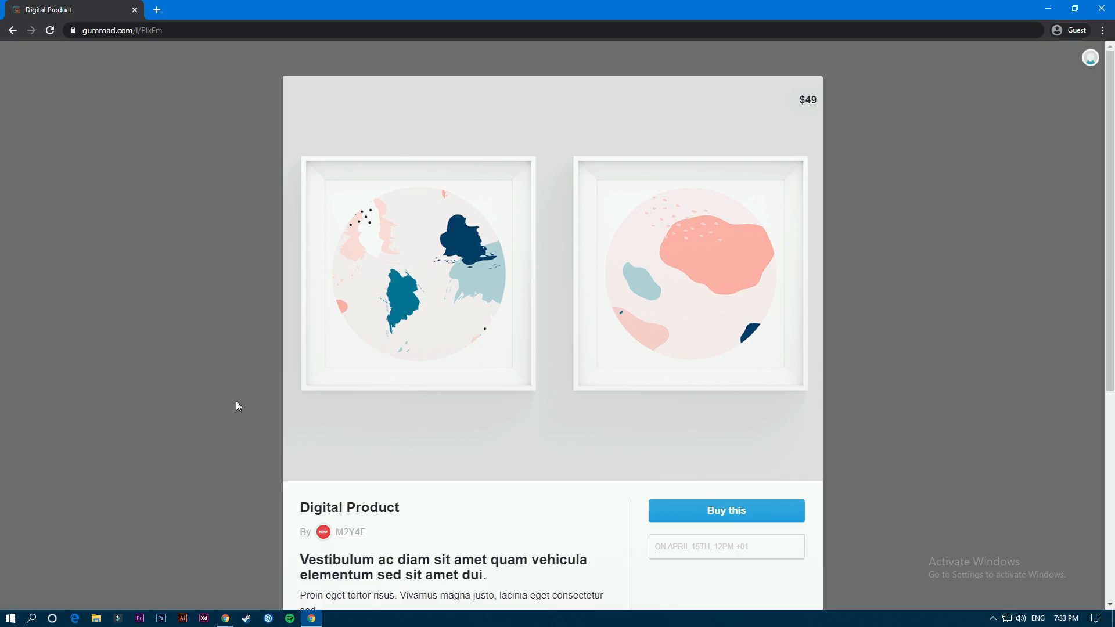
- Return to the product editor's checkout settings and open the discount code's share link to view the discounted product page
click(225, 618)
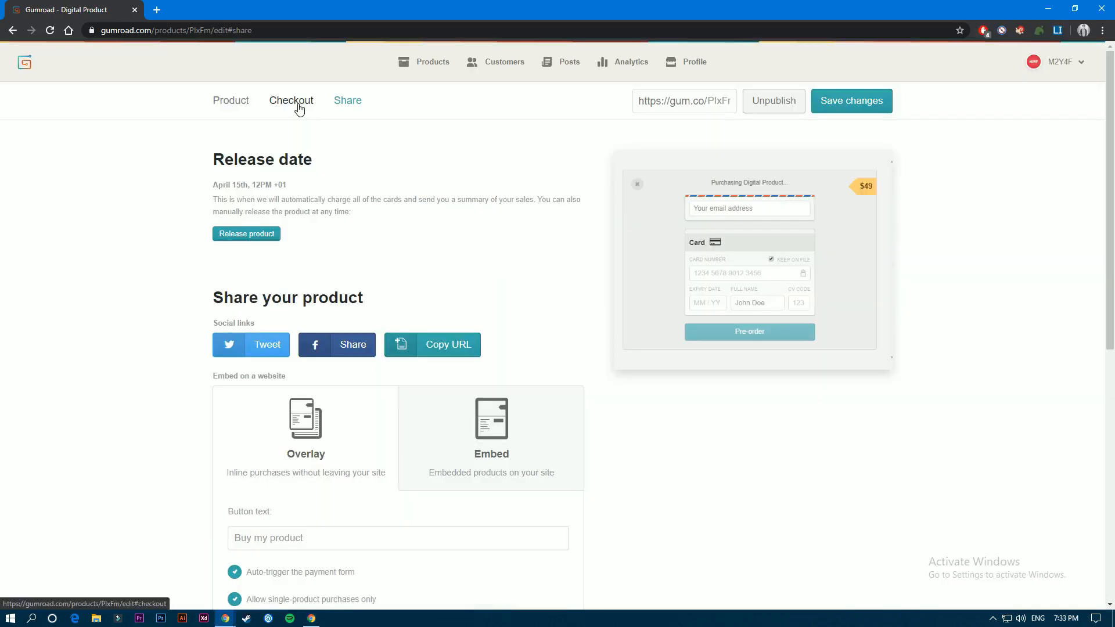
click(298, 107)
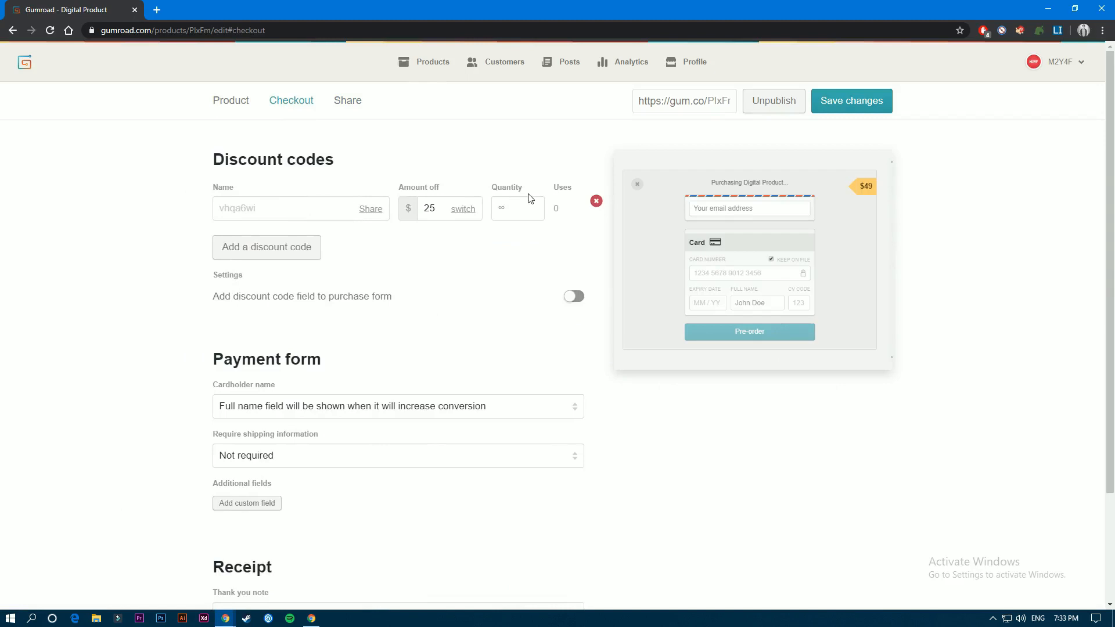
click(371, 213)
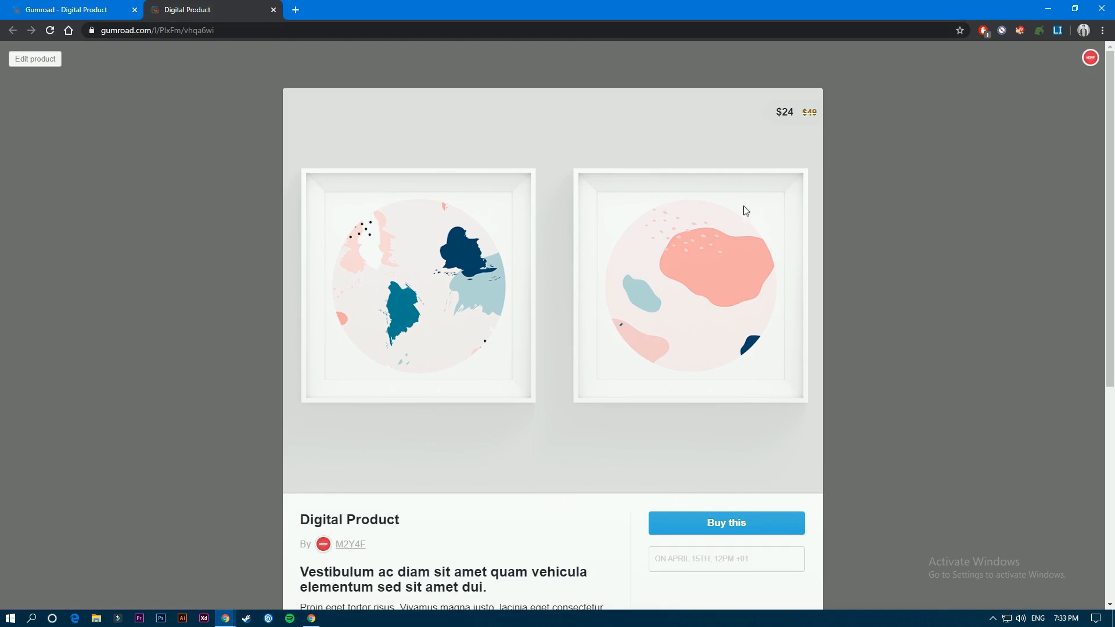
- Compare the discounted price on the public product page with the discount code's amount off in the checkout settings
drag(816, 112, 779, 112)
click(118, 7)
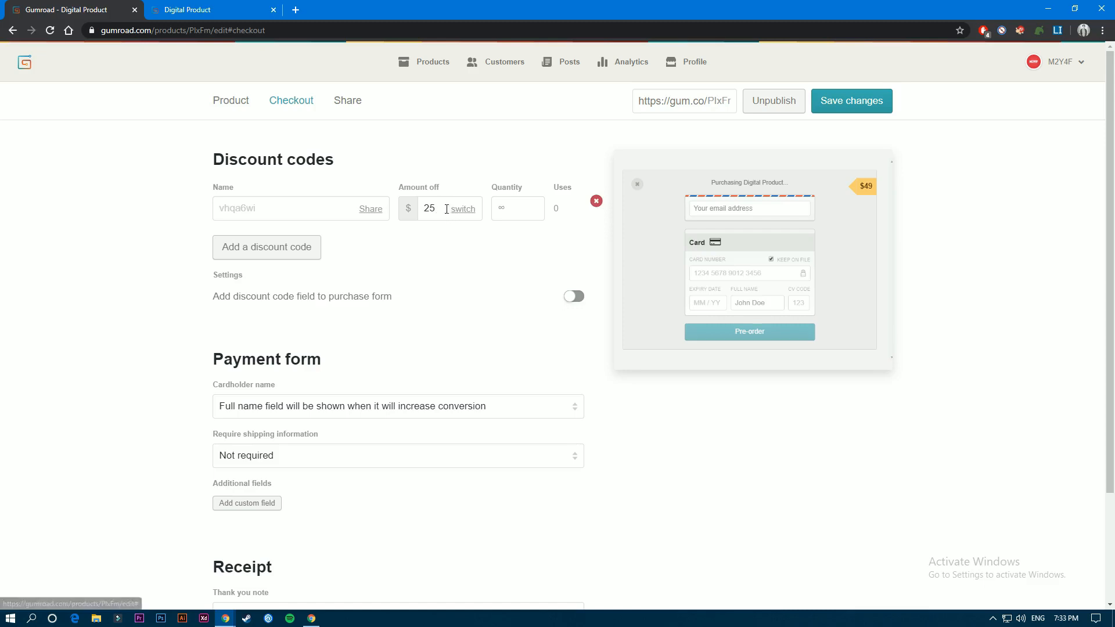
click(152, 9)
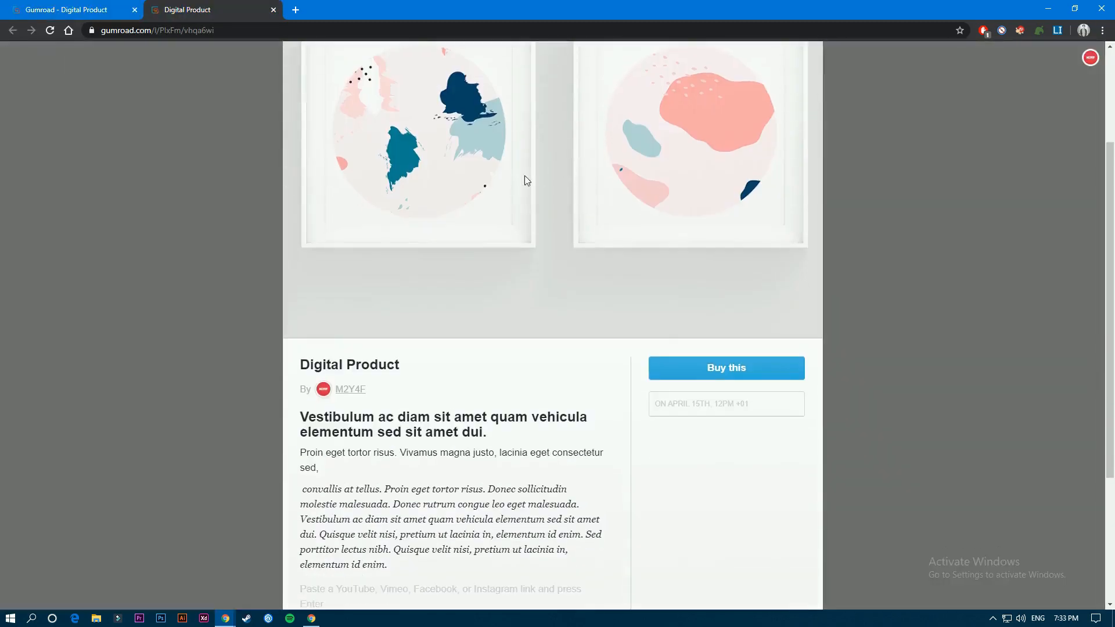
scroll(511, 221, down, 3)
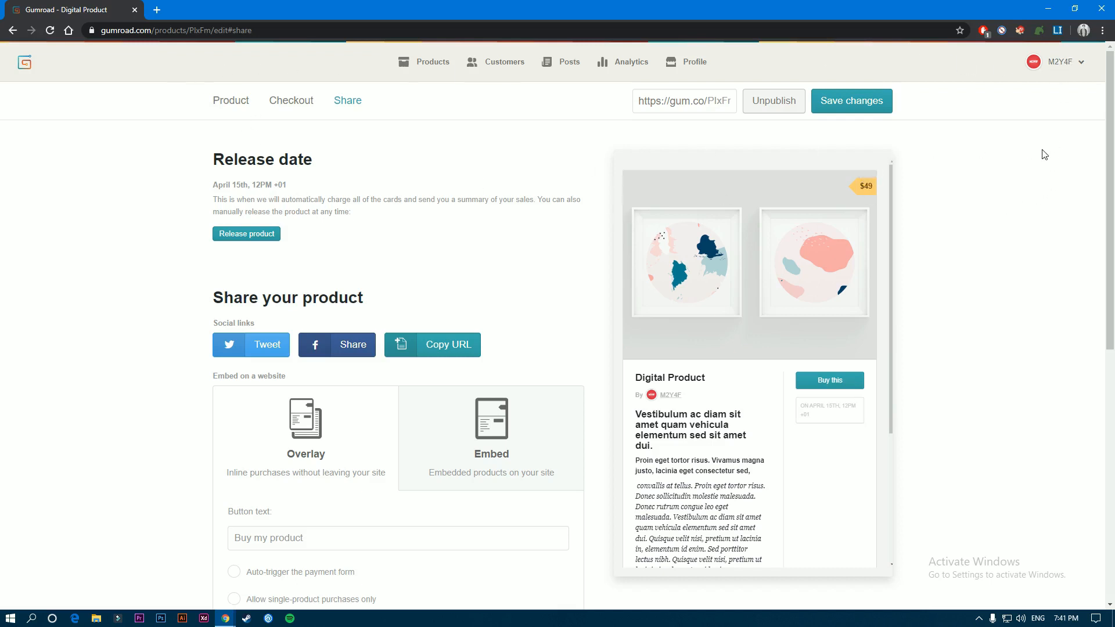
- View the account's payout settings with the PayPal address field, and check the payout minimum on the balance page
click(1061, 62)
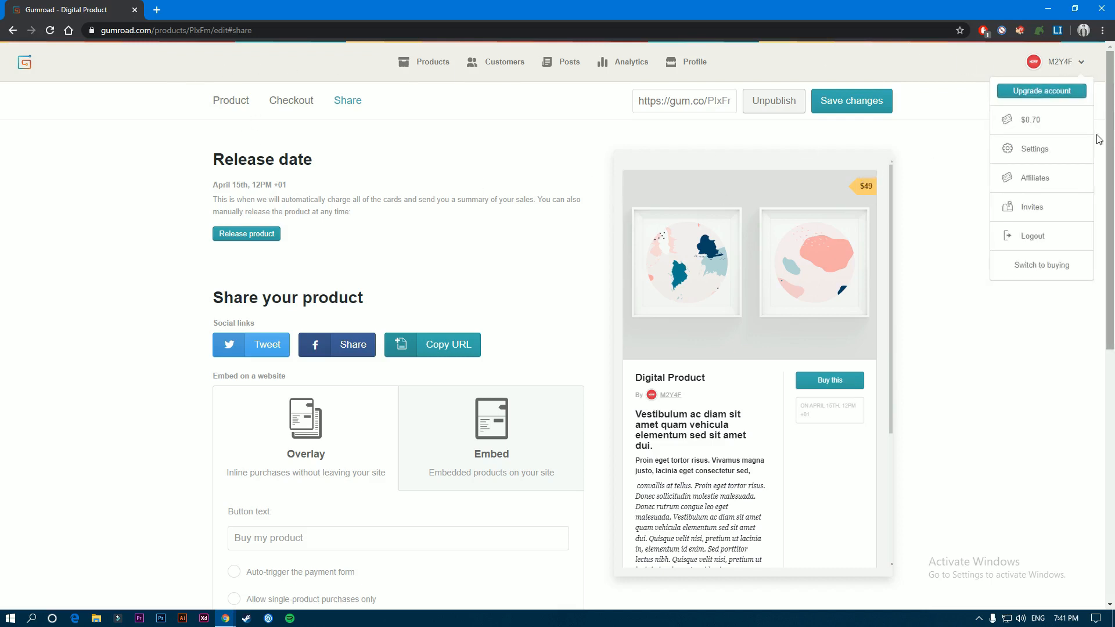
click(1028, 151)
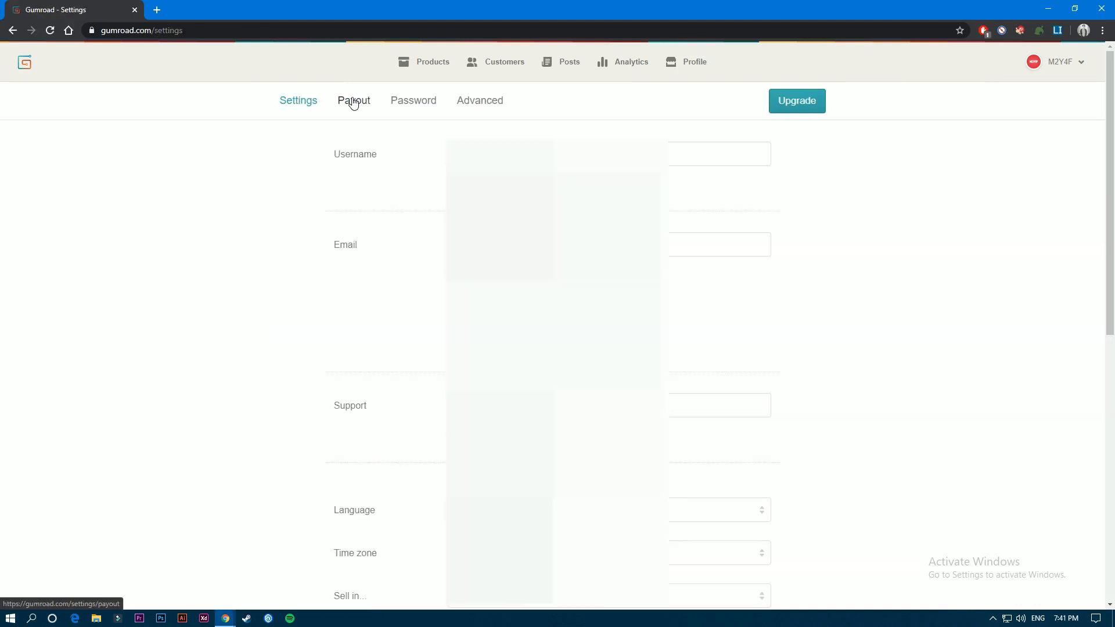
click(352, 102)
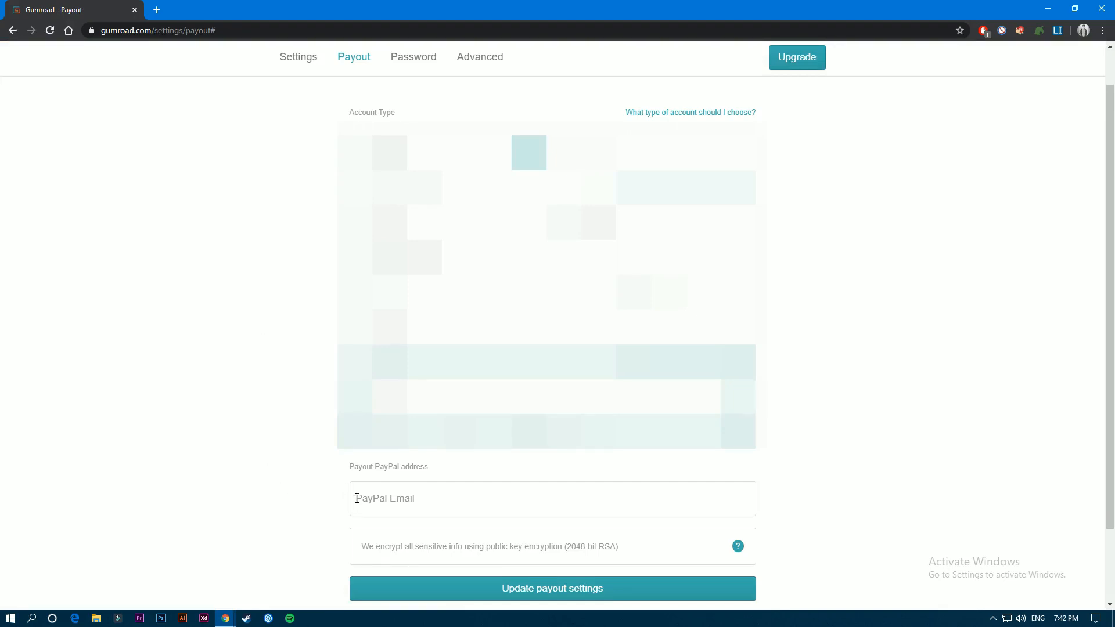
drag(365, 468, 426, 487)
click(395, 499)
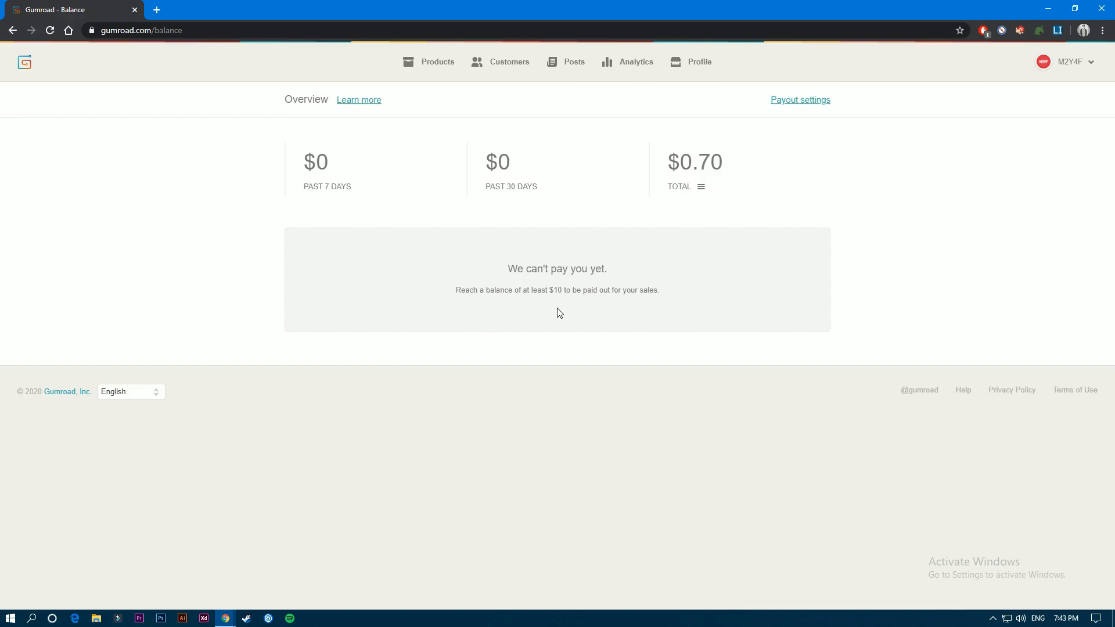
drag(549, 290, 559, 292)
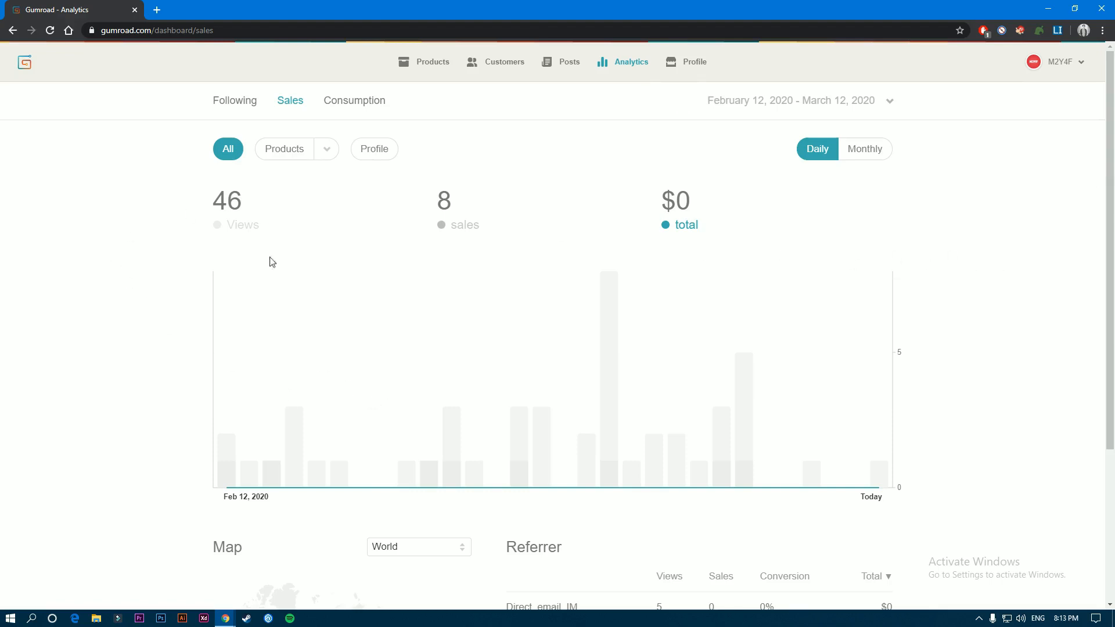
- View the sales analytics filtered by products and by profile, check the product filter list, and return to all sales
click(300, 154)
click(326, 150)
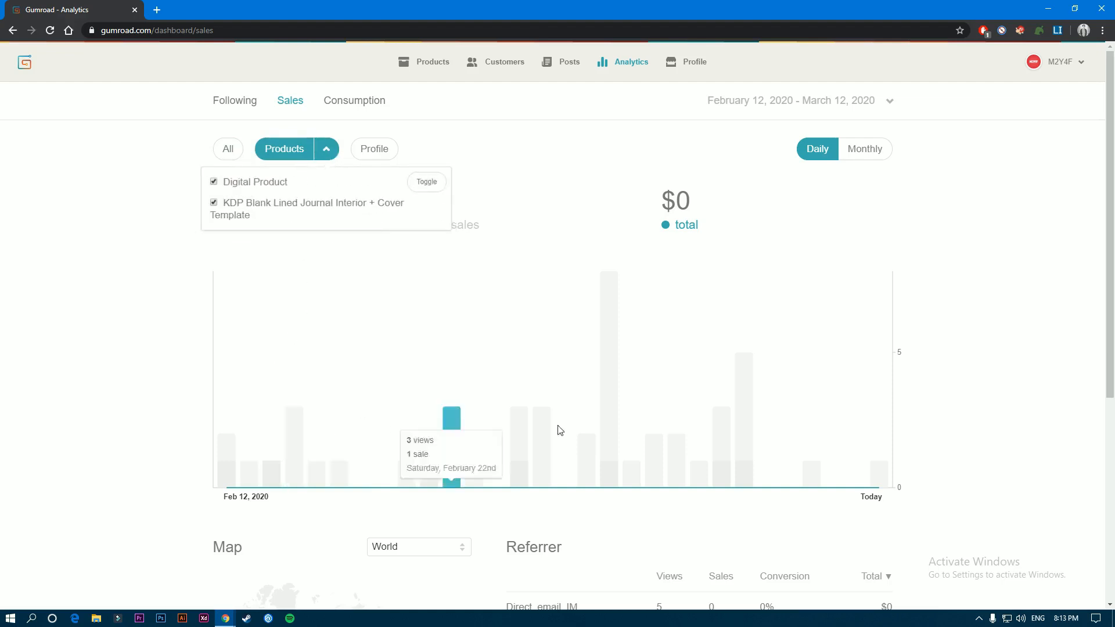
click(232, 149)
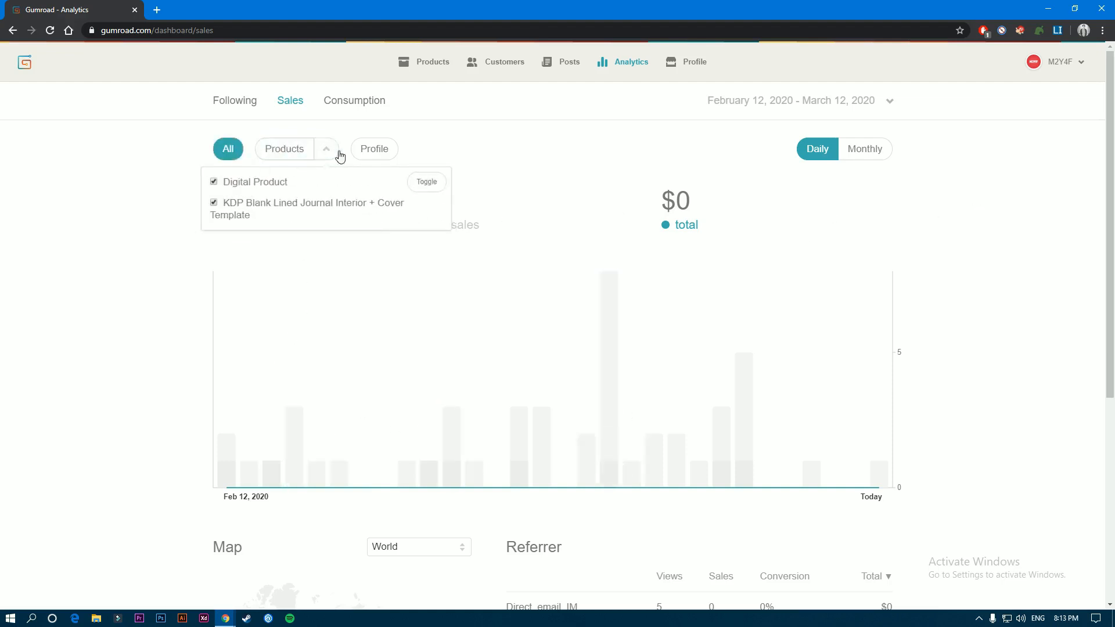
click(379, 150)
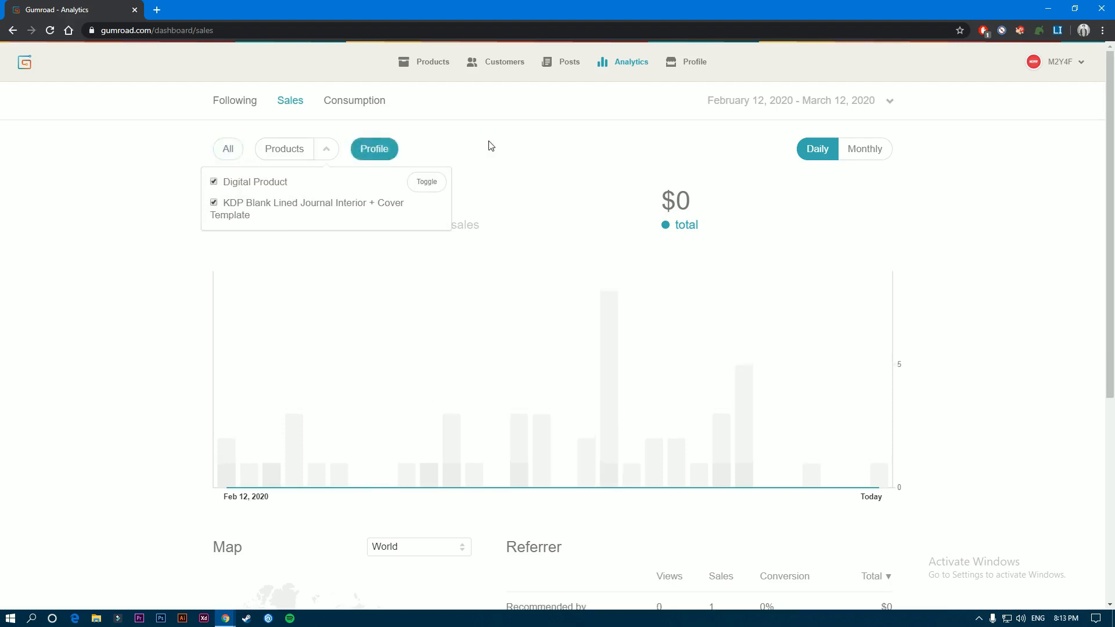
click(221, 156)
click(331, 152)
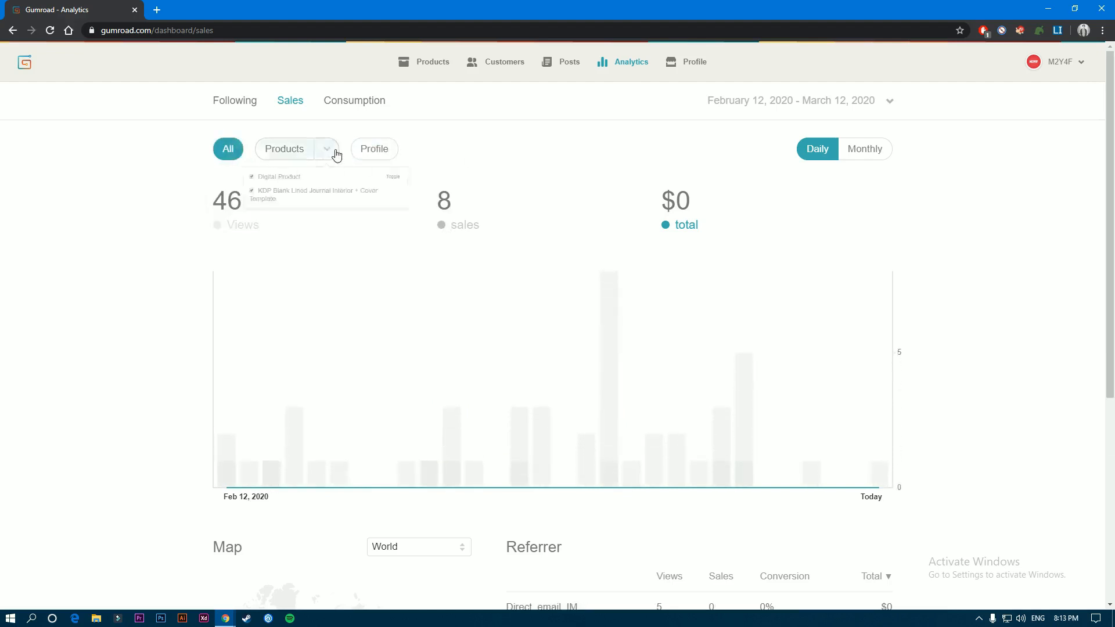
click(241, 152)
- Preview the sales chart by month, return it to daily, and view the available date ranges without choosing one
click(874, 152)
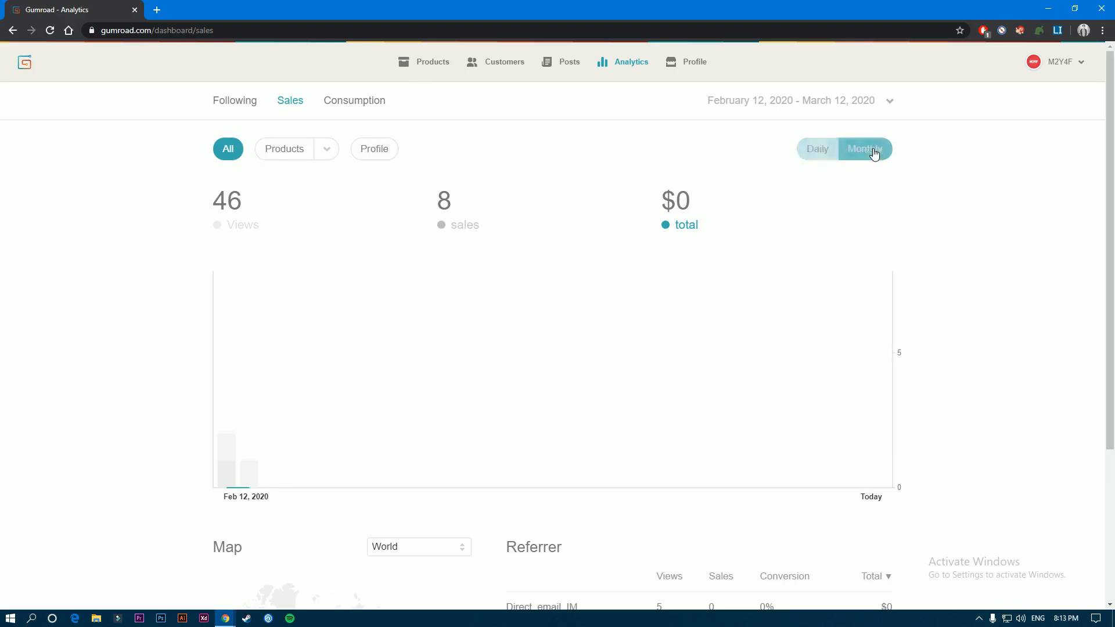
click(820, 150)
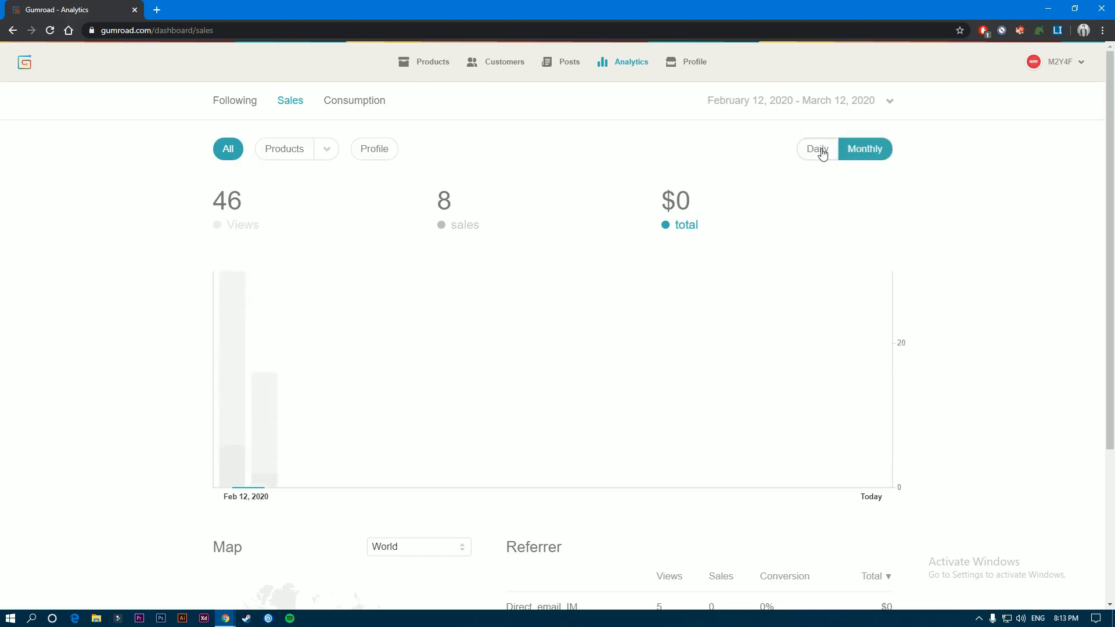
click(807, 102)
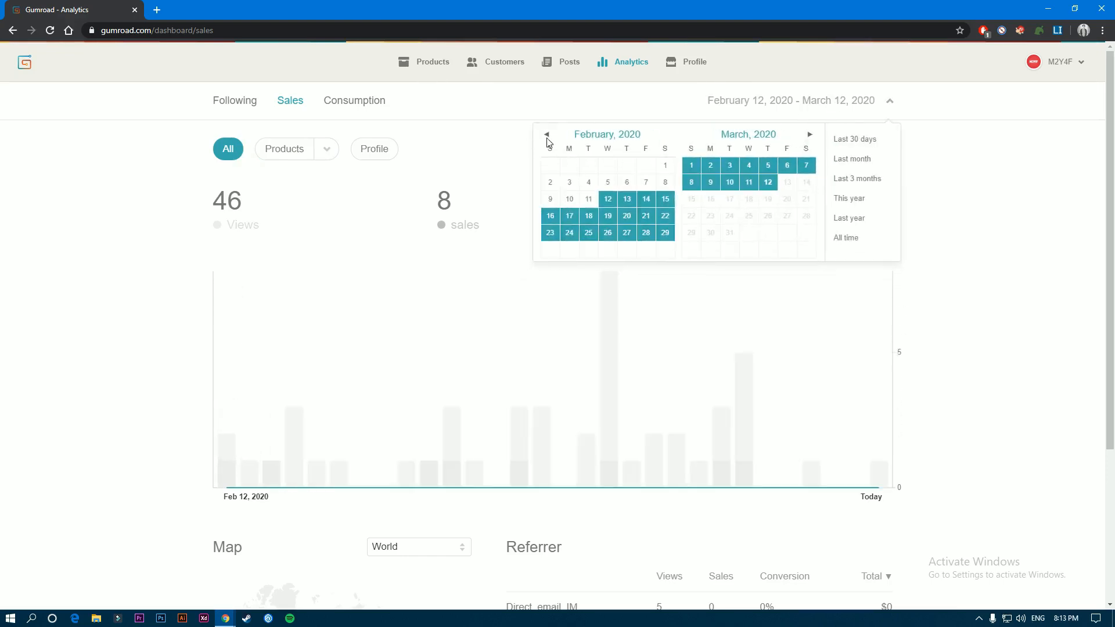
click(997, 209)
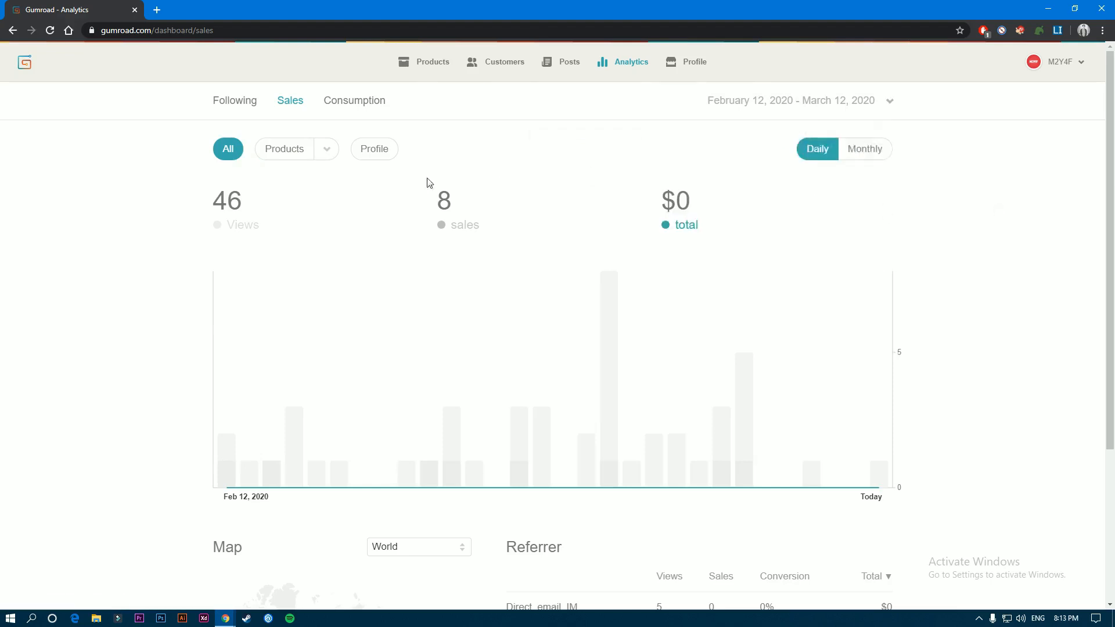
- Examine the sales analytics, including the daily bars, the world map and the referrer table with views, sales and conversion
scroll(385, 281, down, 4)
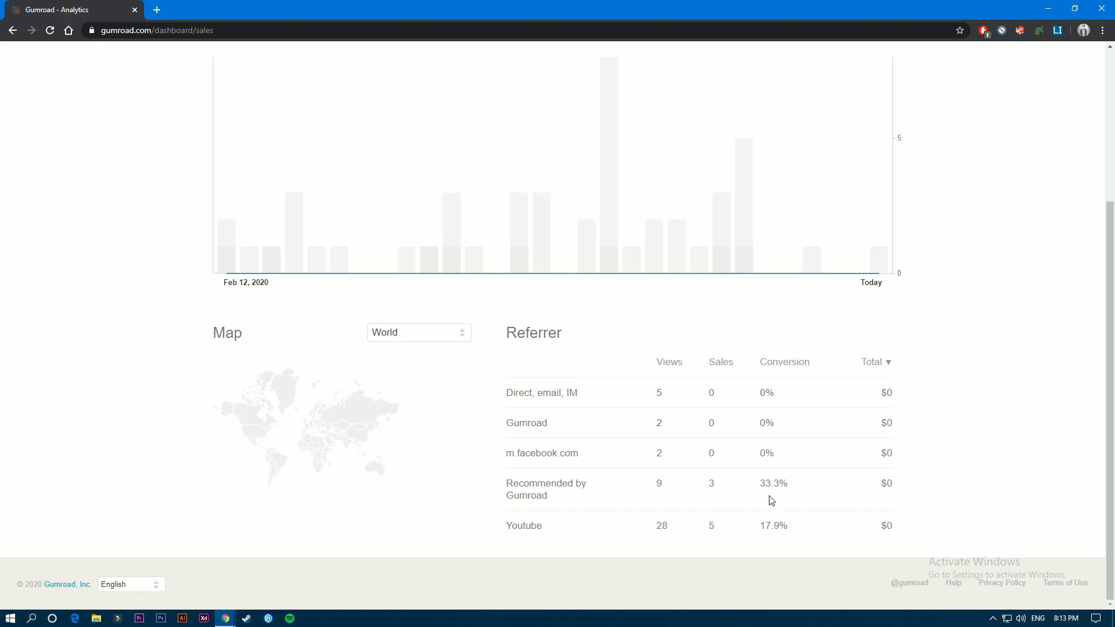
mouse_move(316, 417)
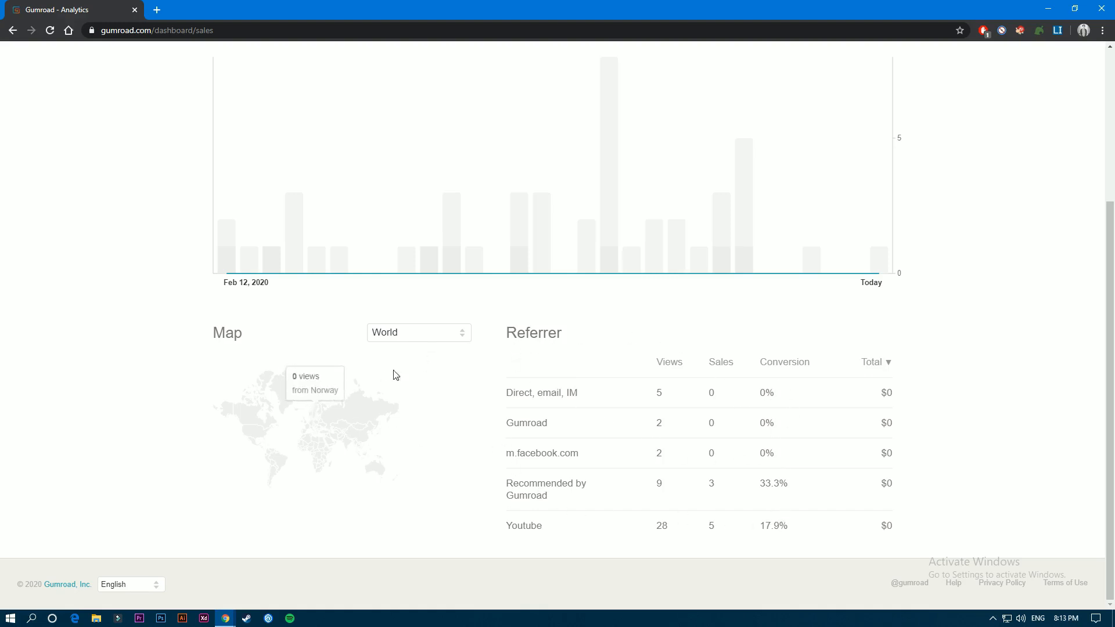
scroll(7, 256, up, 4)
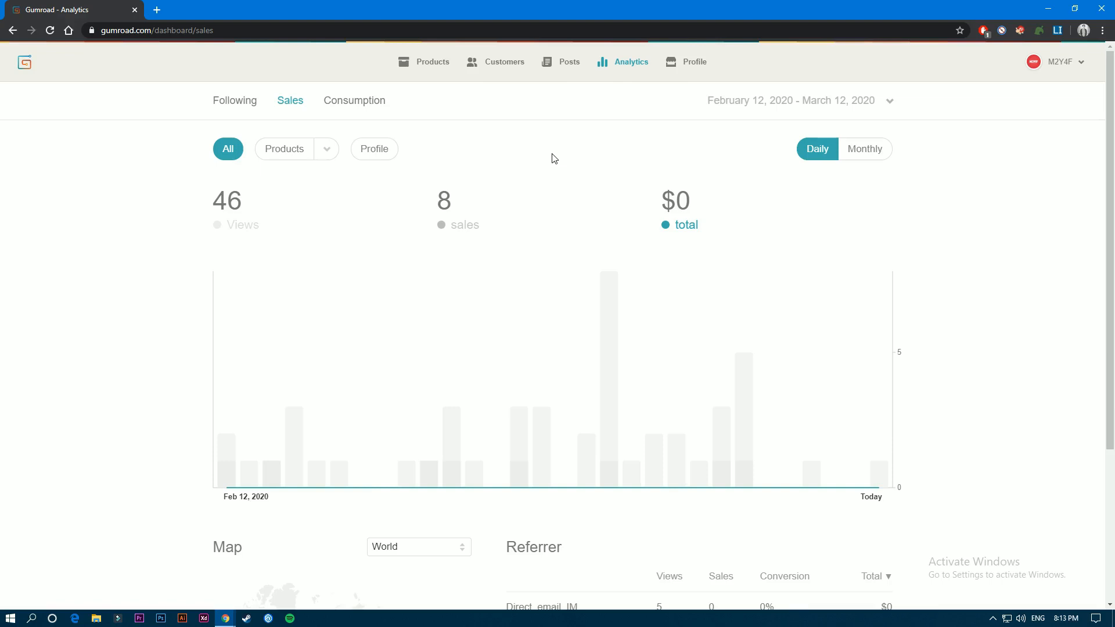
mouse_move(615, 386)
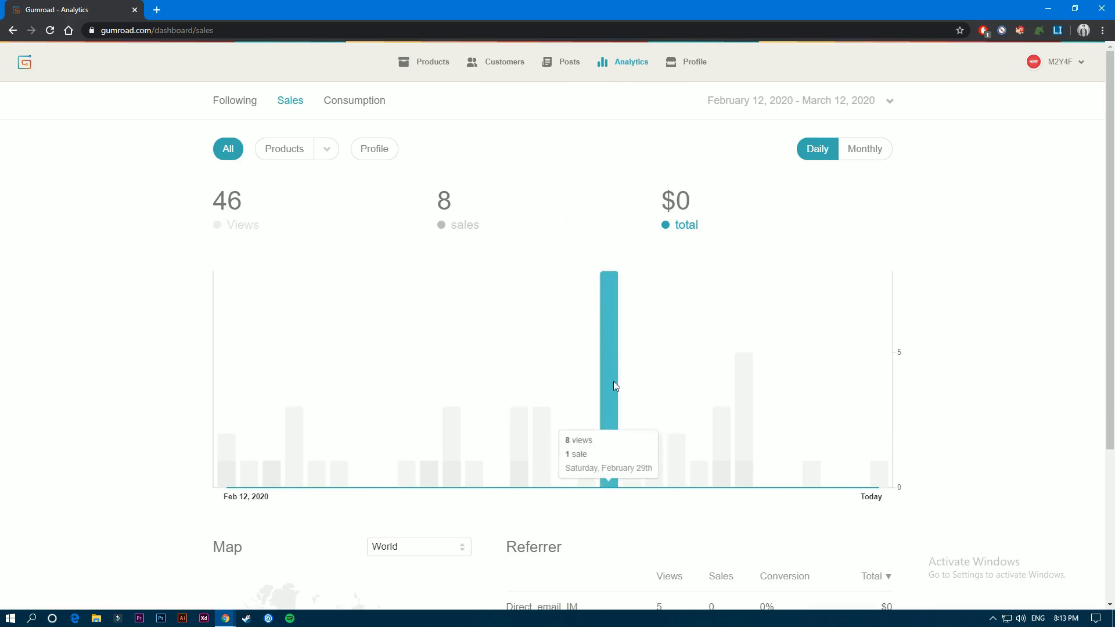
scroll(155, 345, down, 1)
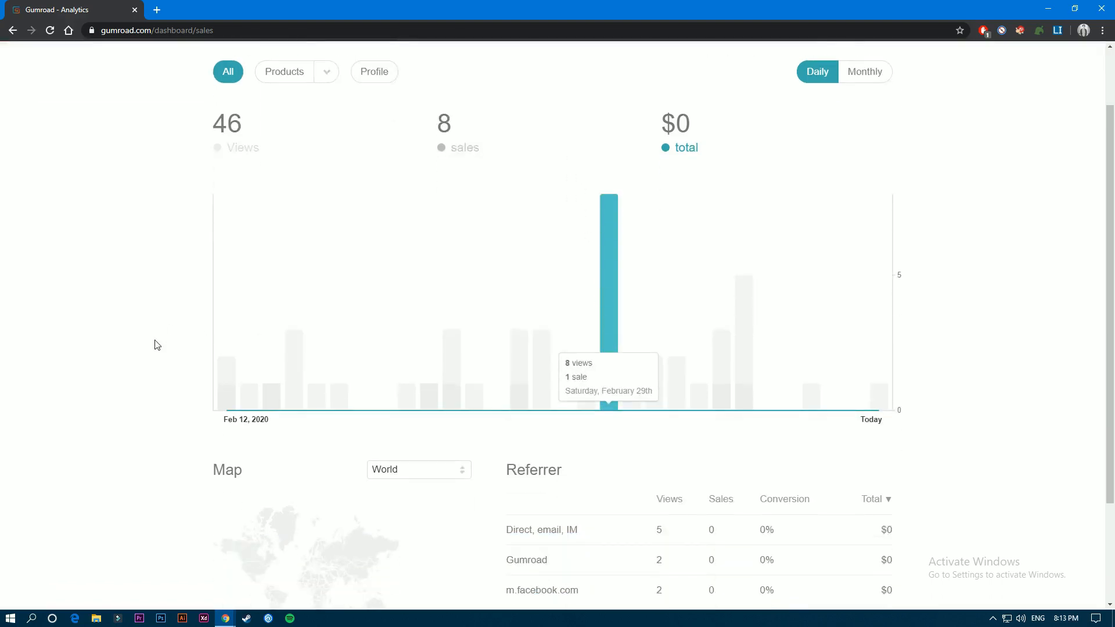
scroll(156, 344, down, 1)
scroll(156, 344, up, 2)
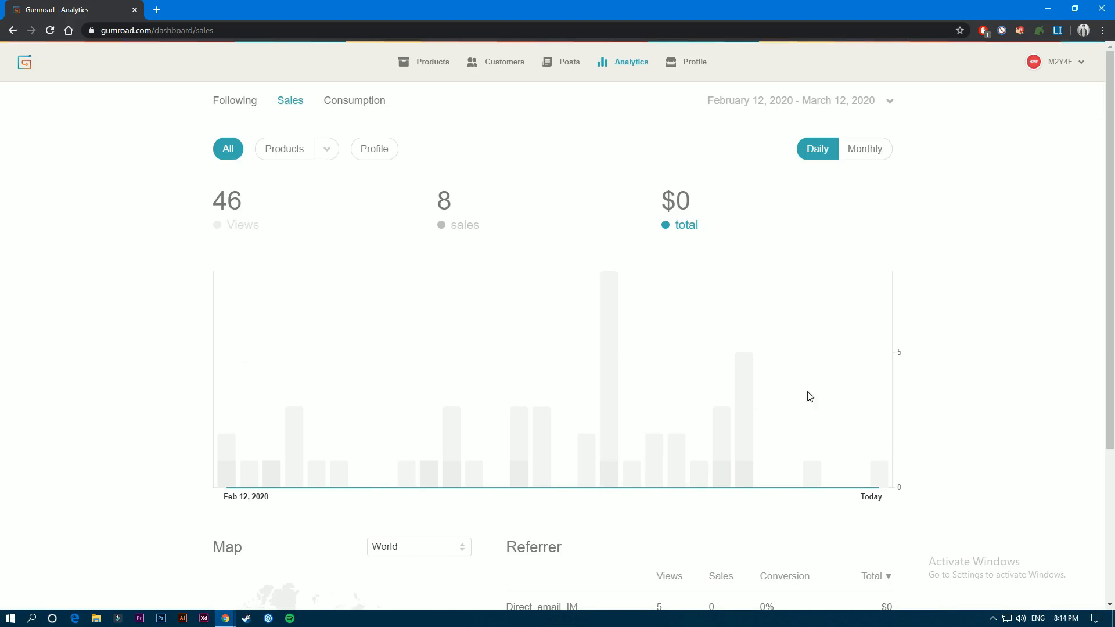
scroll(354, 356, down, 3)
scroll(353, 356, up, 3)
- Review the list of products with their sales, and the list of all customers
click(436, 63)
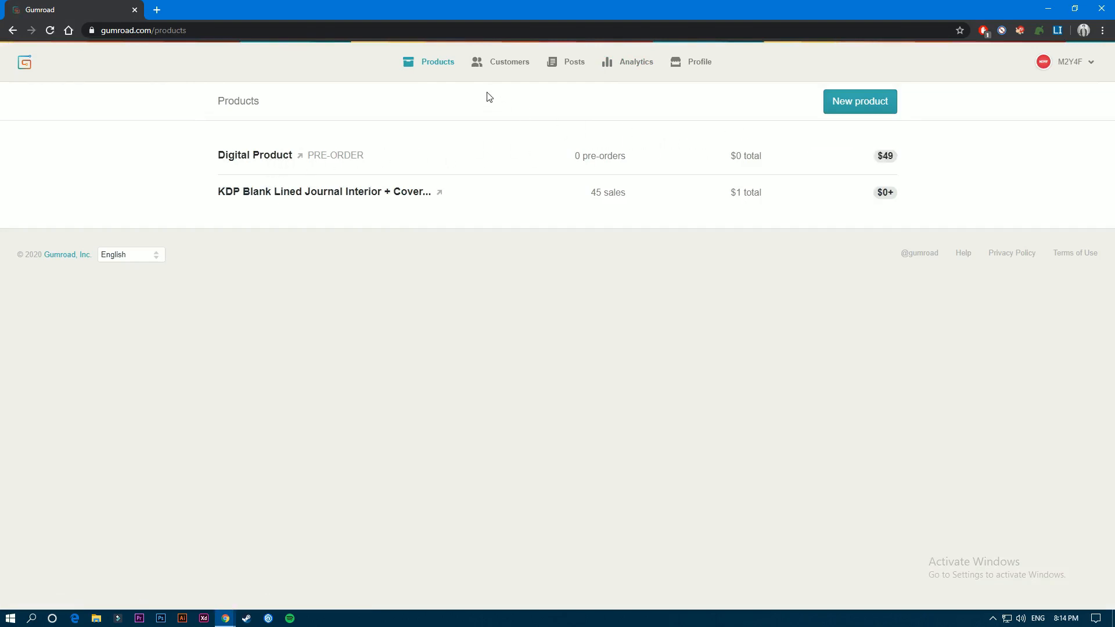
click(515, 67)
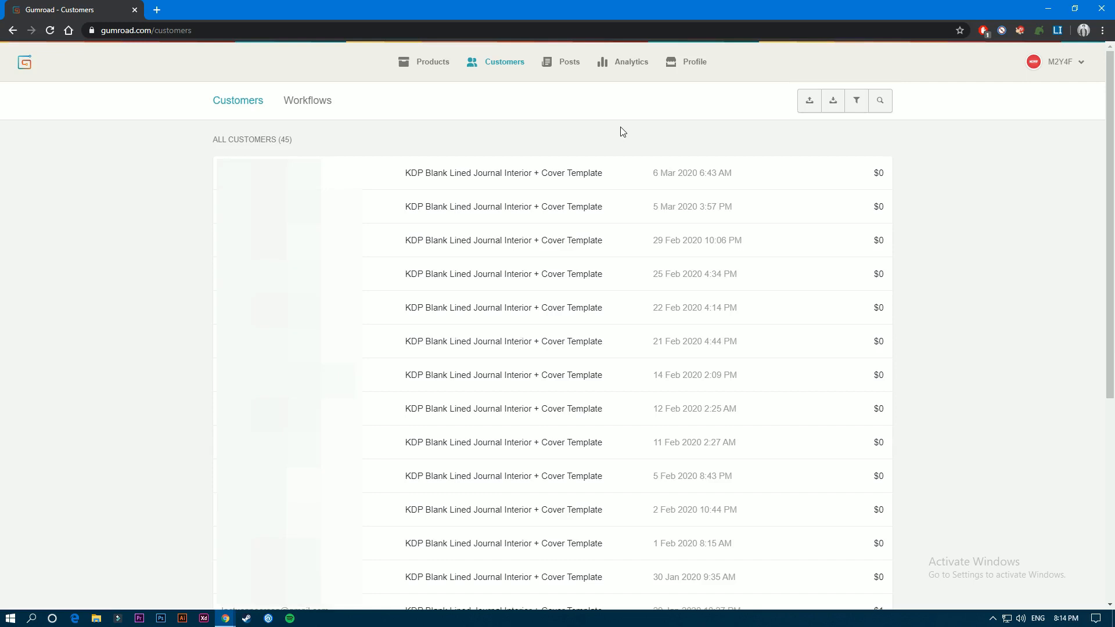
- Create a customer workflow named DP for customers only who bought Digital Product
click(319, 105)
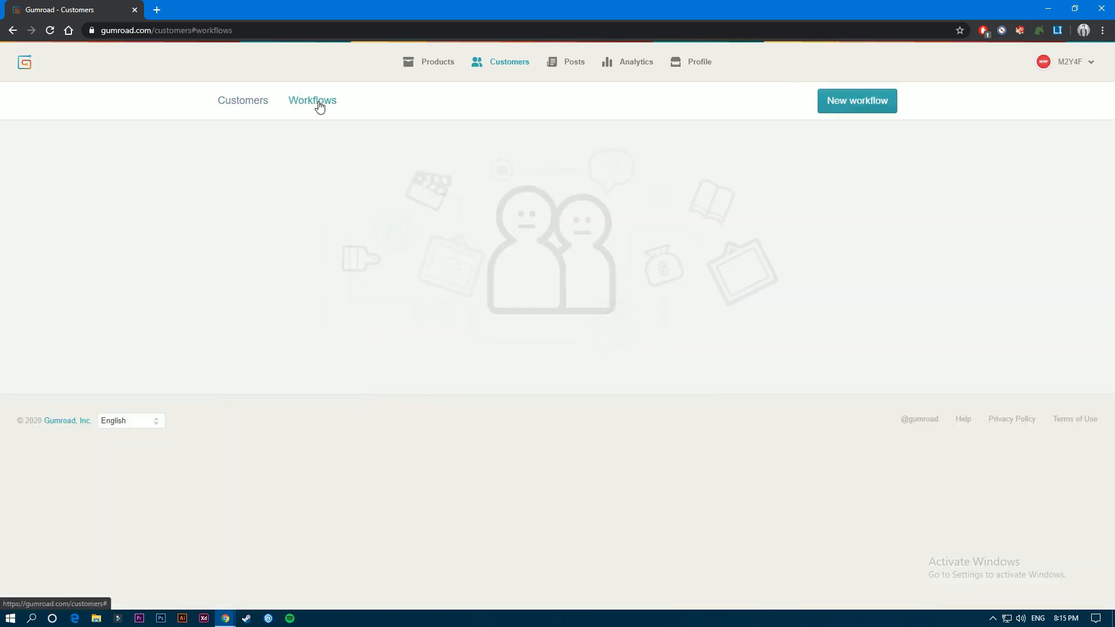
click(867, 109)
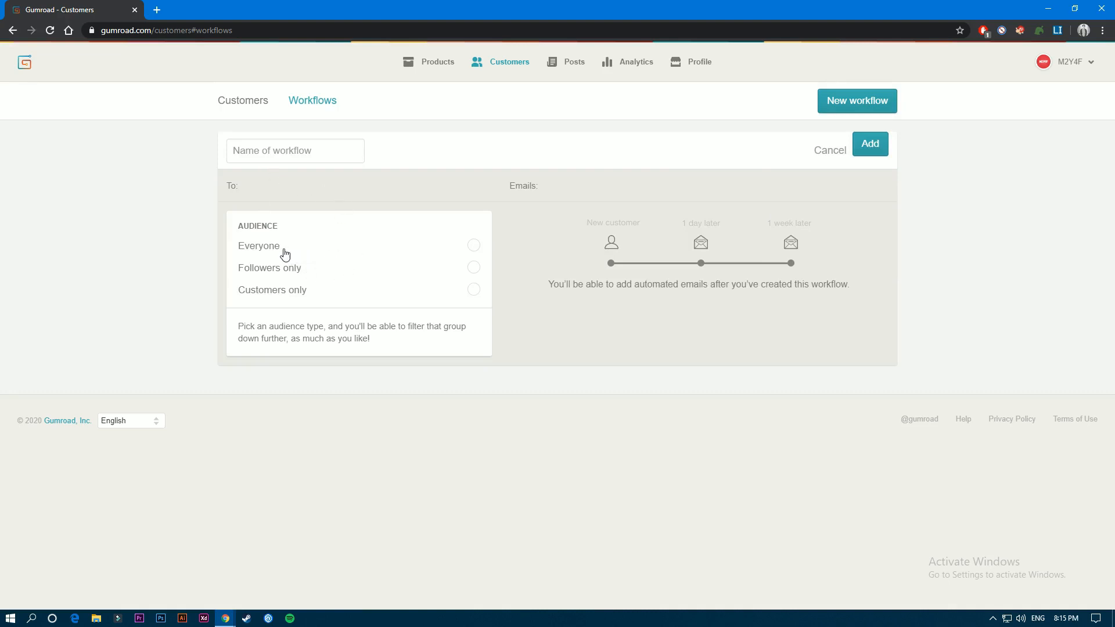
click(355, 297)
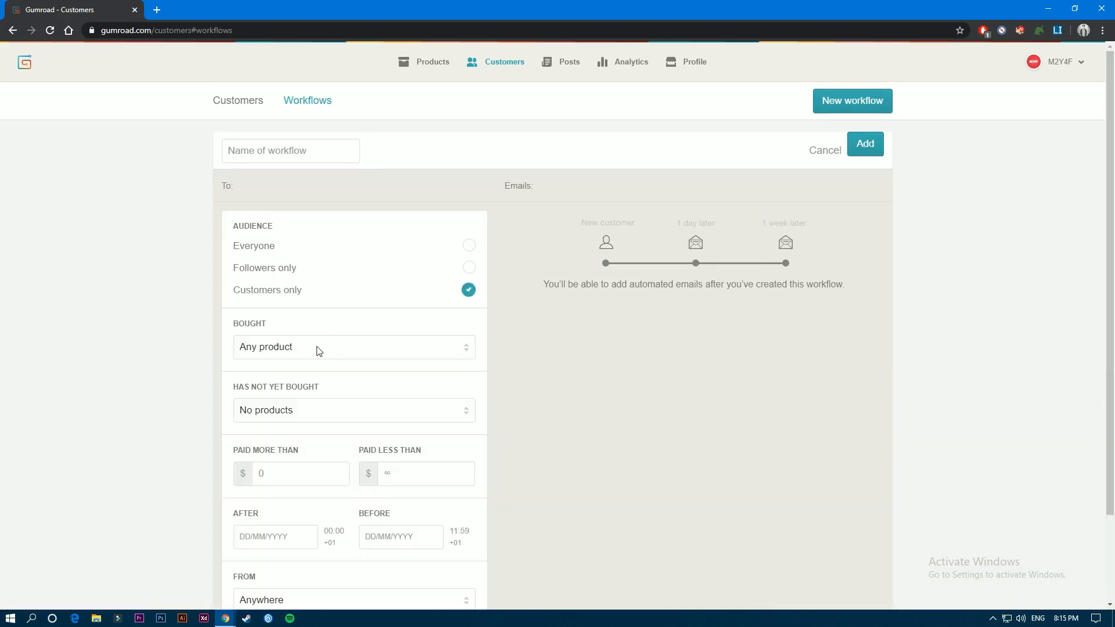
click(319, 351)
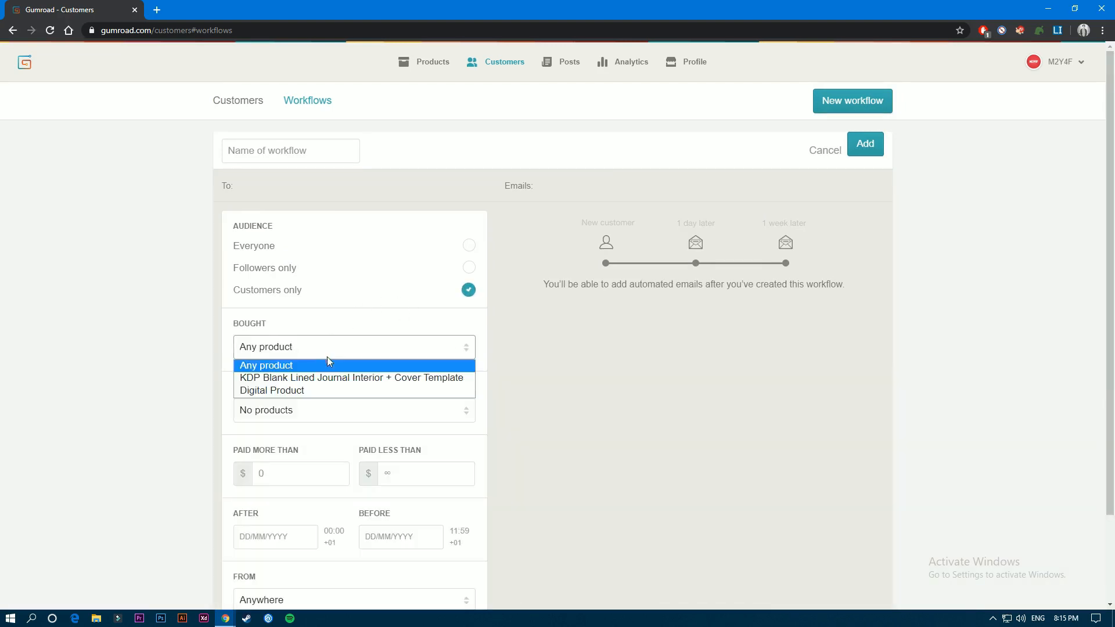
click(305, 388)
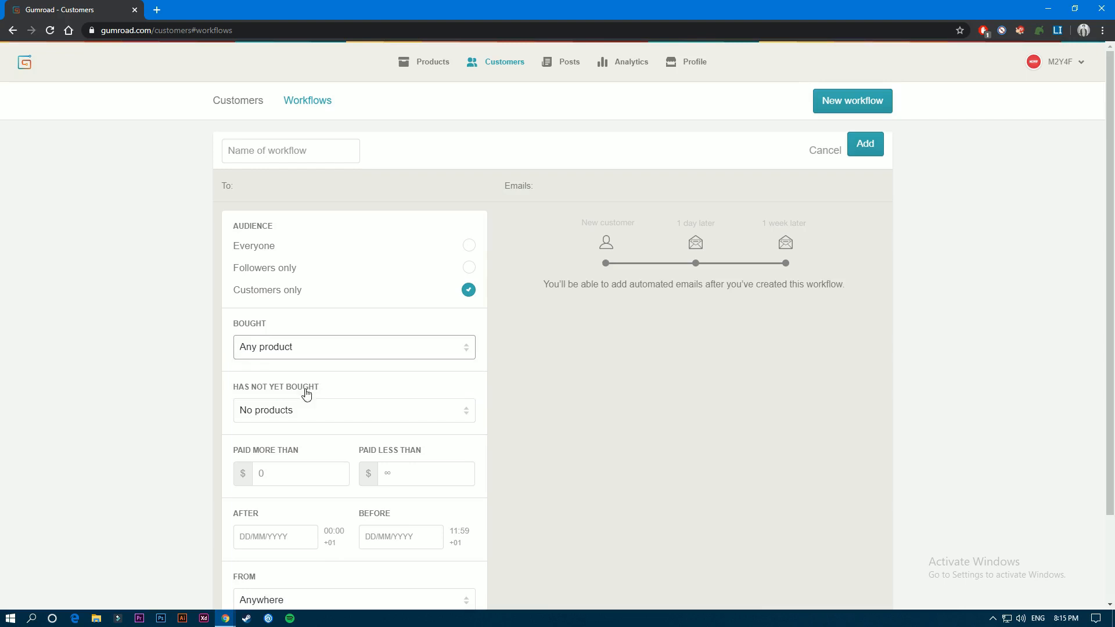
click(270, 150)
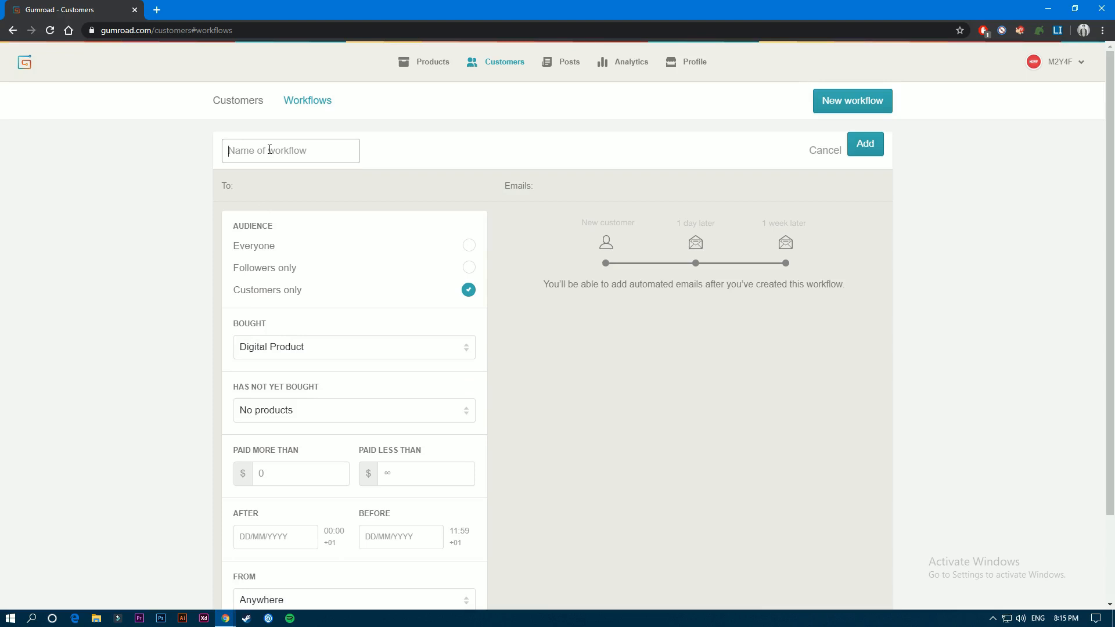
text(DP)
click(866, 144)
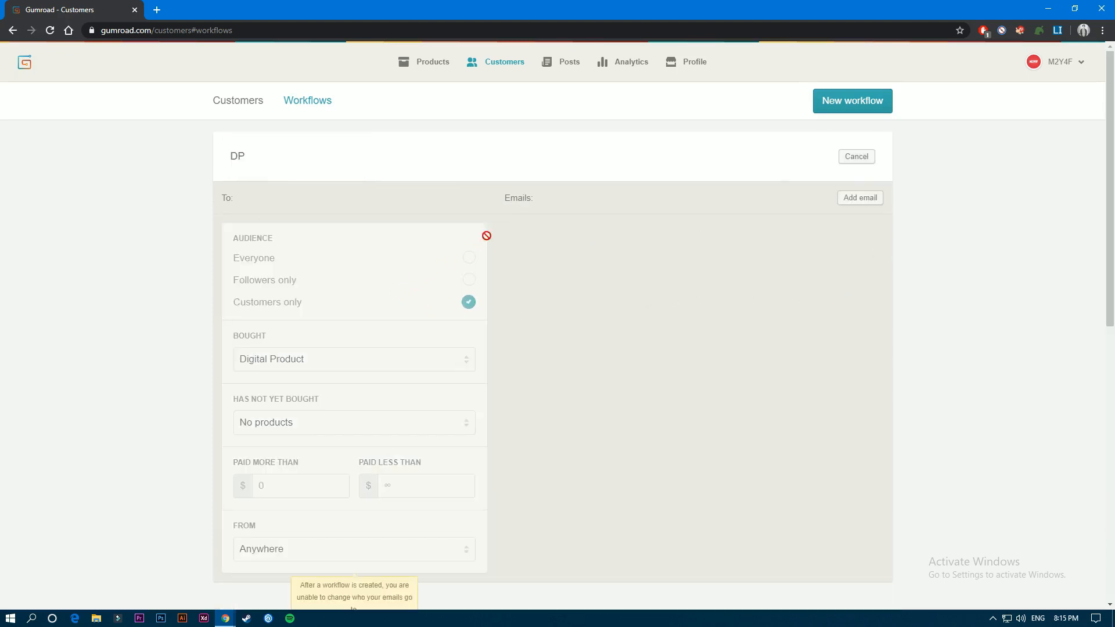
- Add an email to the DP workflow, timed in hours after purchase
click(861, 199)
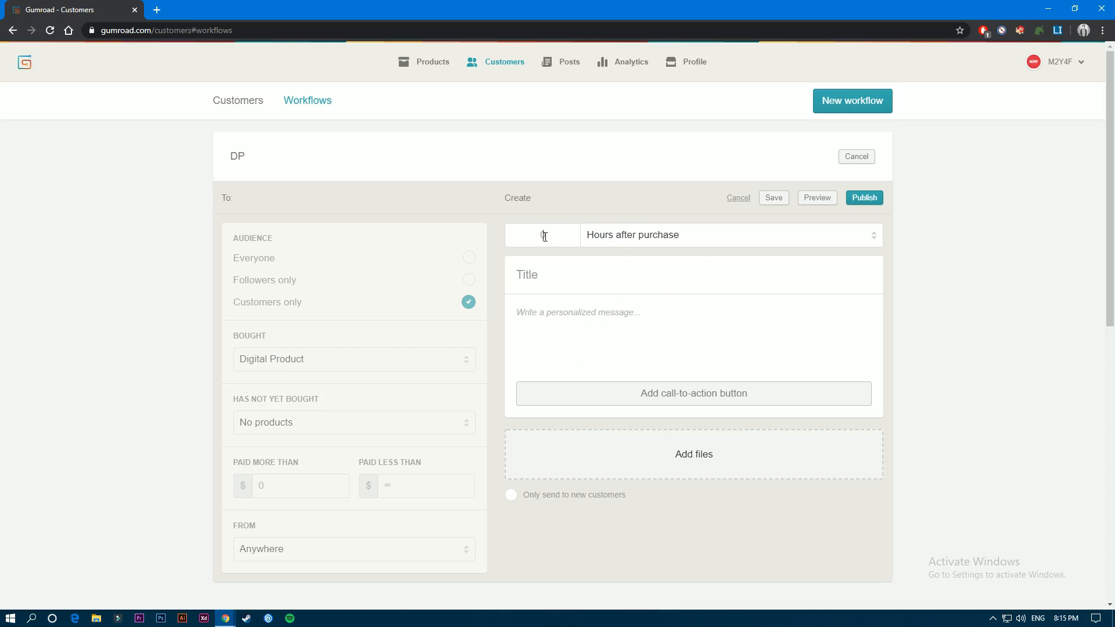
click(606, 237)
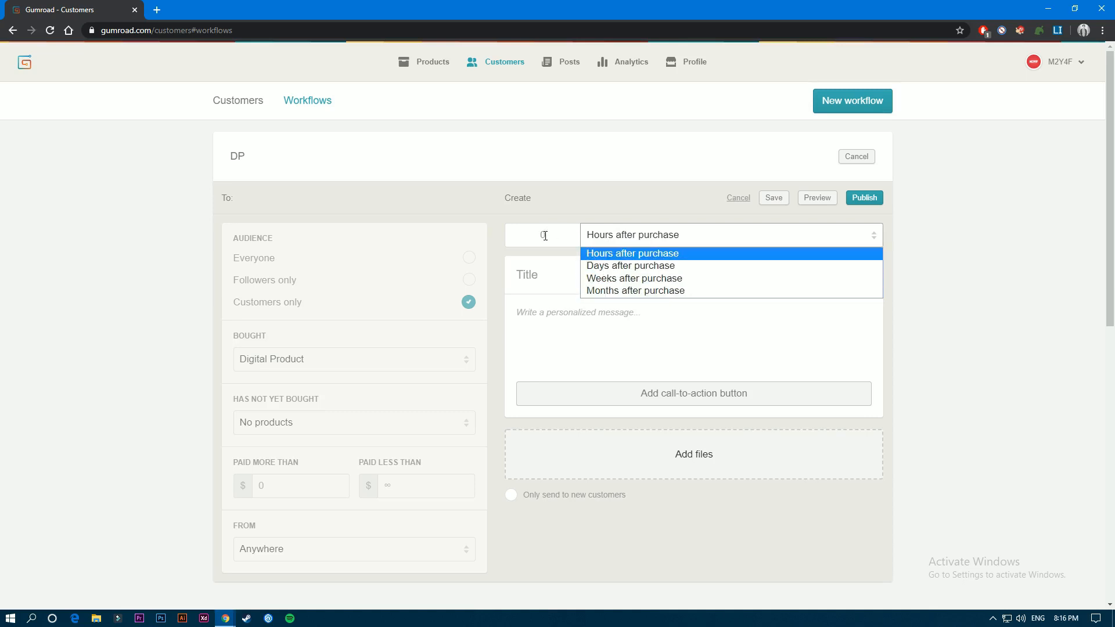
click(597, 255)
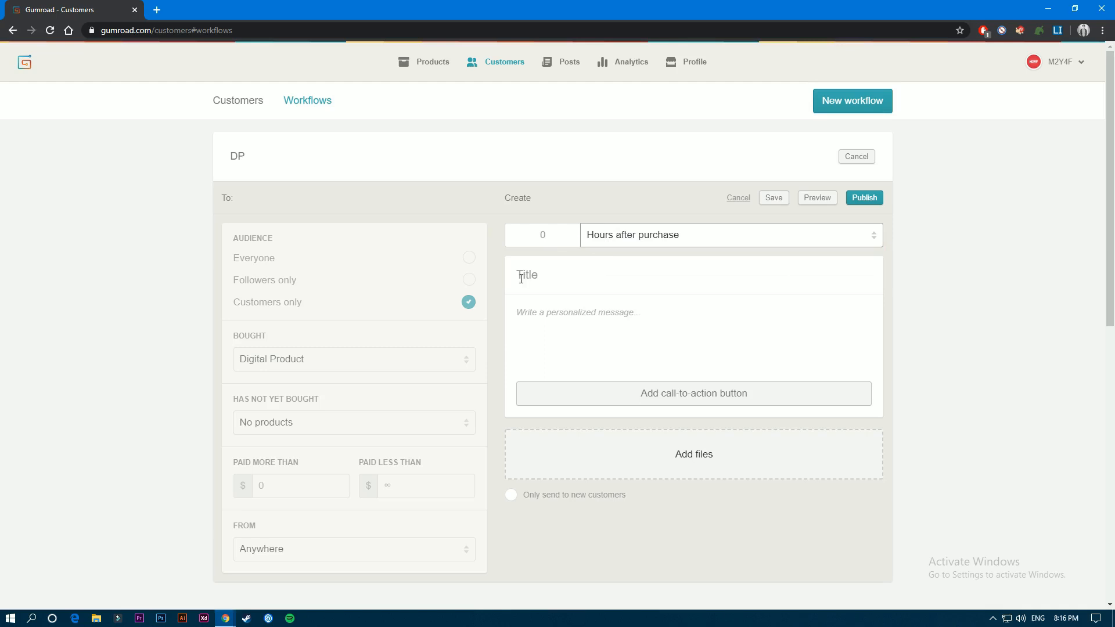
click(528, 313)
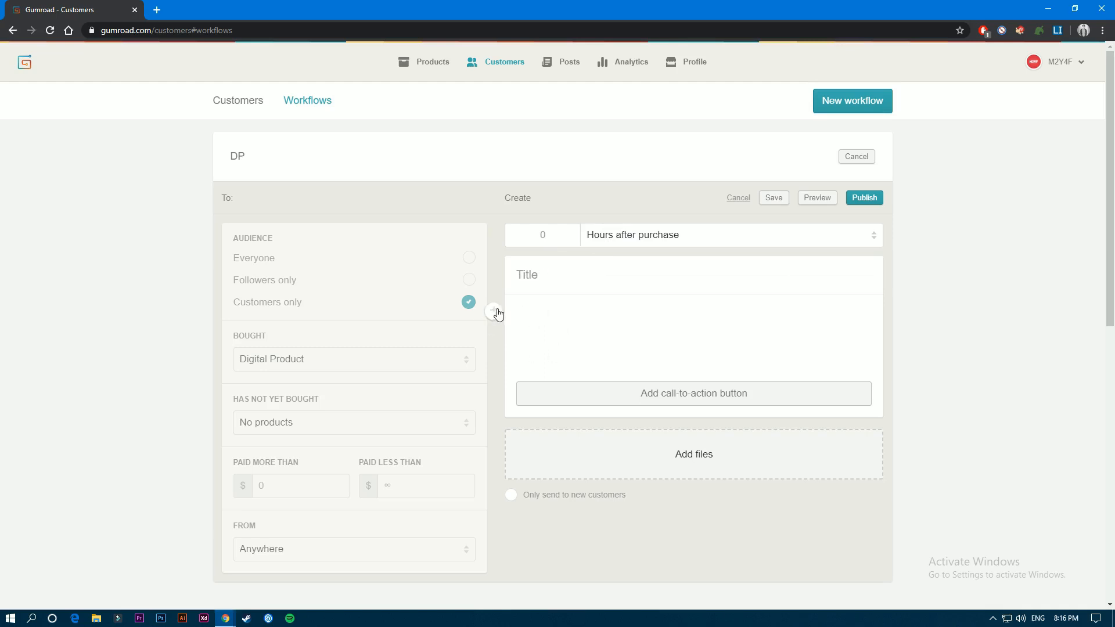
click(493, 313)
- Title the email test, restrict it to new customers only with empty call-to-action fields, and publish it
click(655, 398)
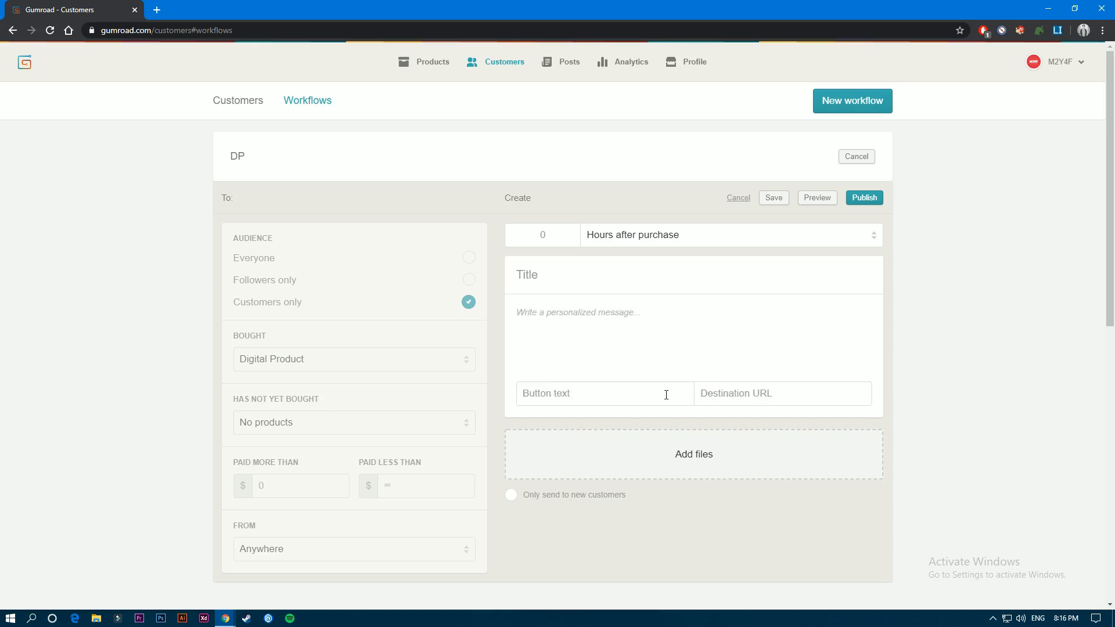
click(584, 397)
click(707, 396)
click(529, 496)
click(773, 200)
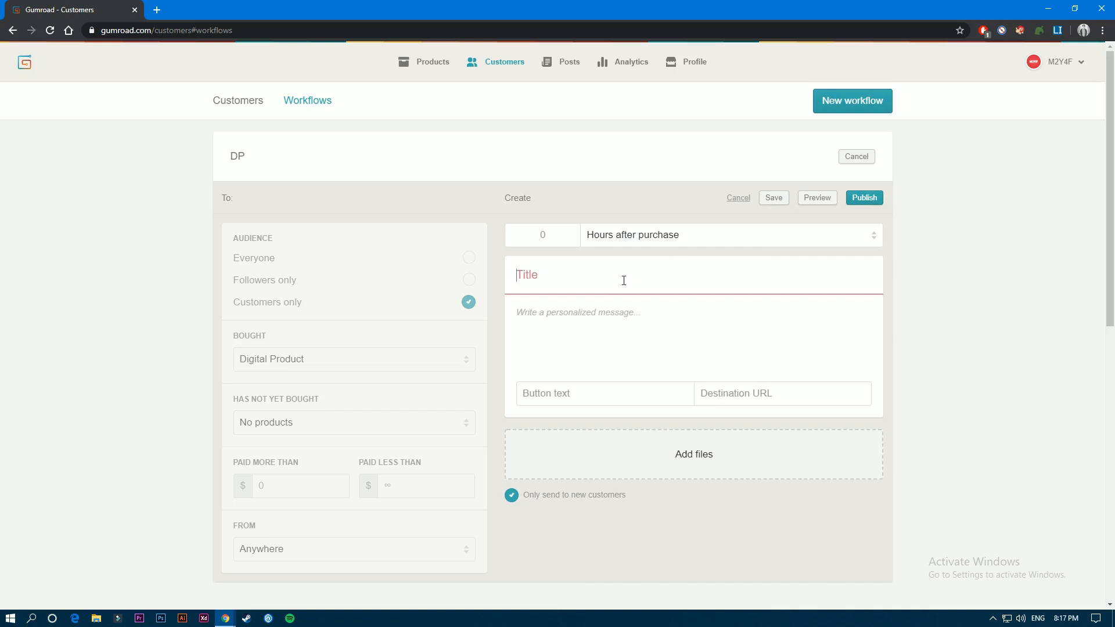
click(865, 198)
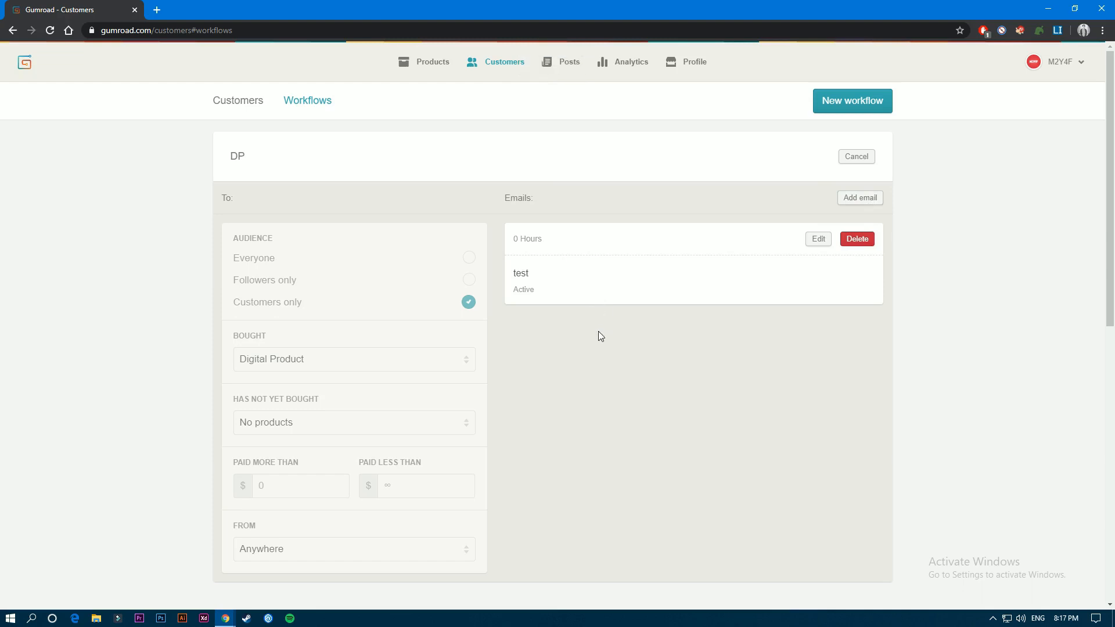
- Add a second email to the DP workflow, timed 4 days after purchase
click(860, 199)
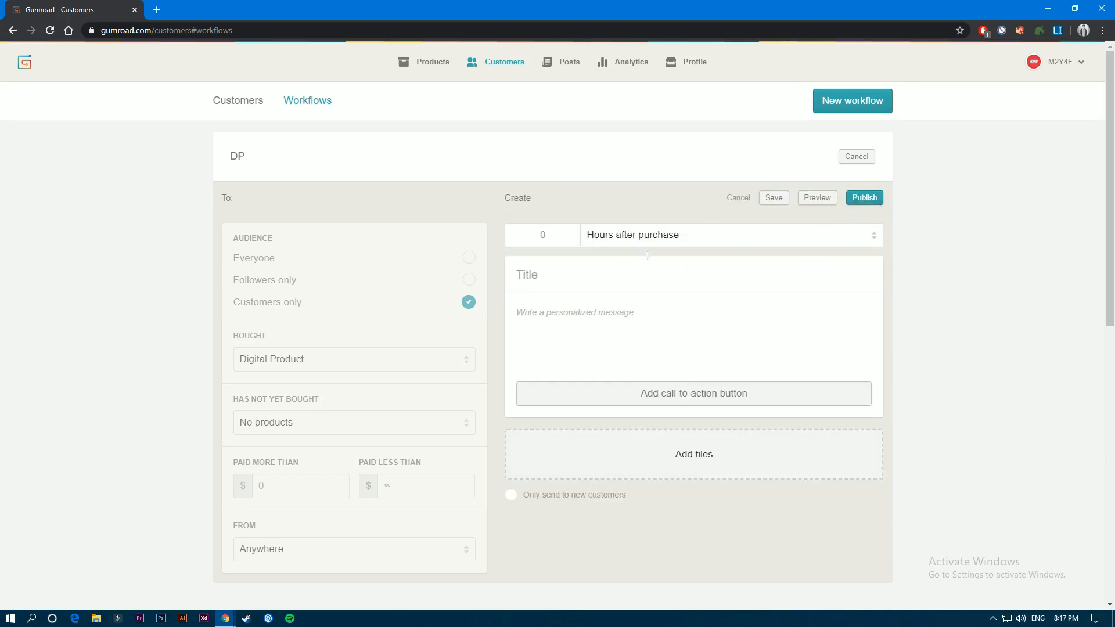
click(609, 235)
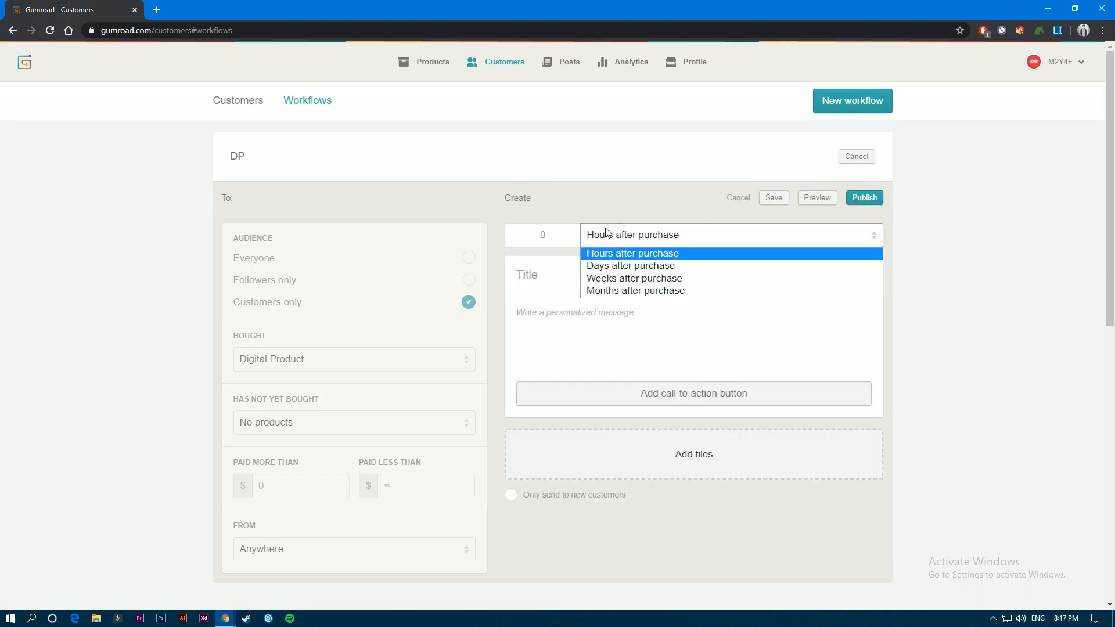
click(612, 266)
click(531, 236)
text(4)
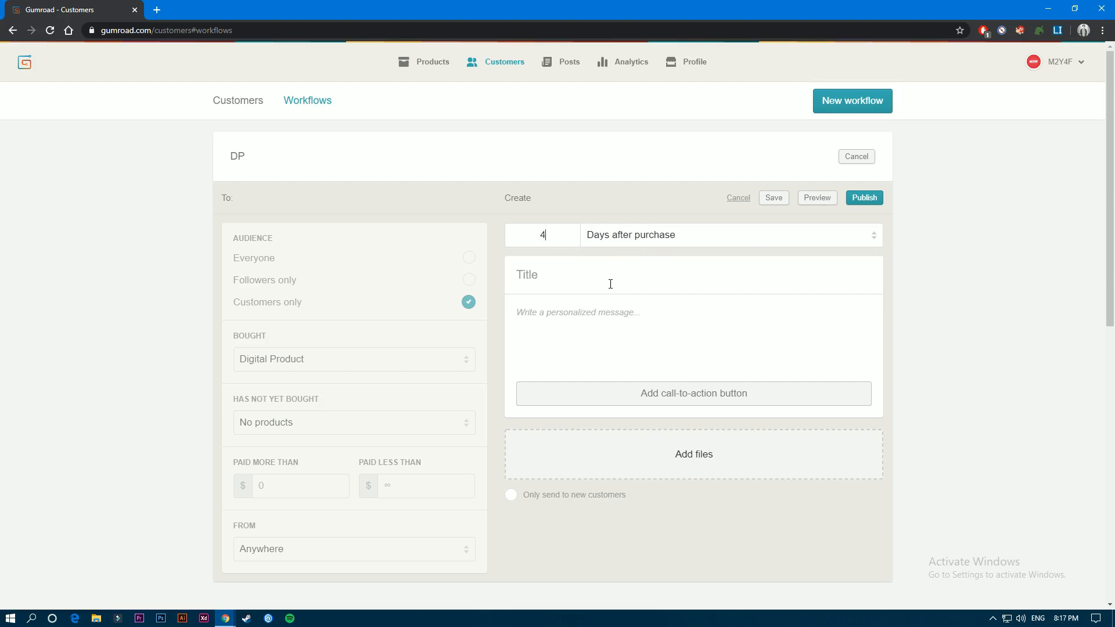
- Title the second email gift, write coupon code as its message, and save it without publishing
click(564, 278)
click(602, 328)
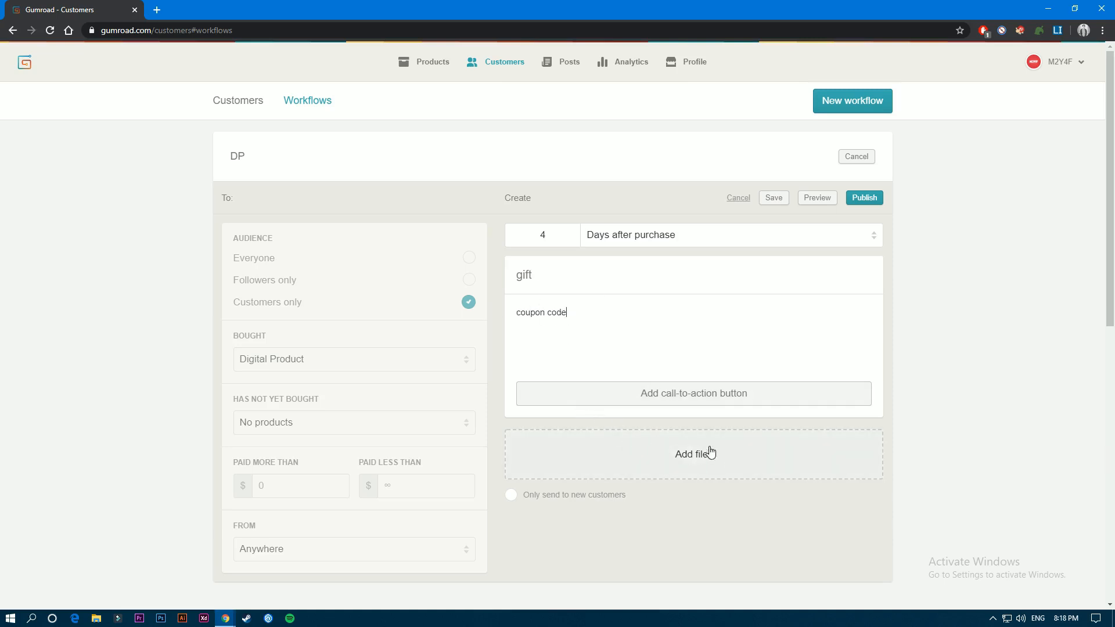
click(773, 198)
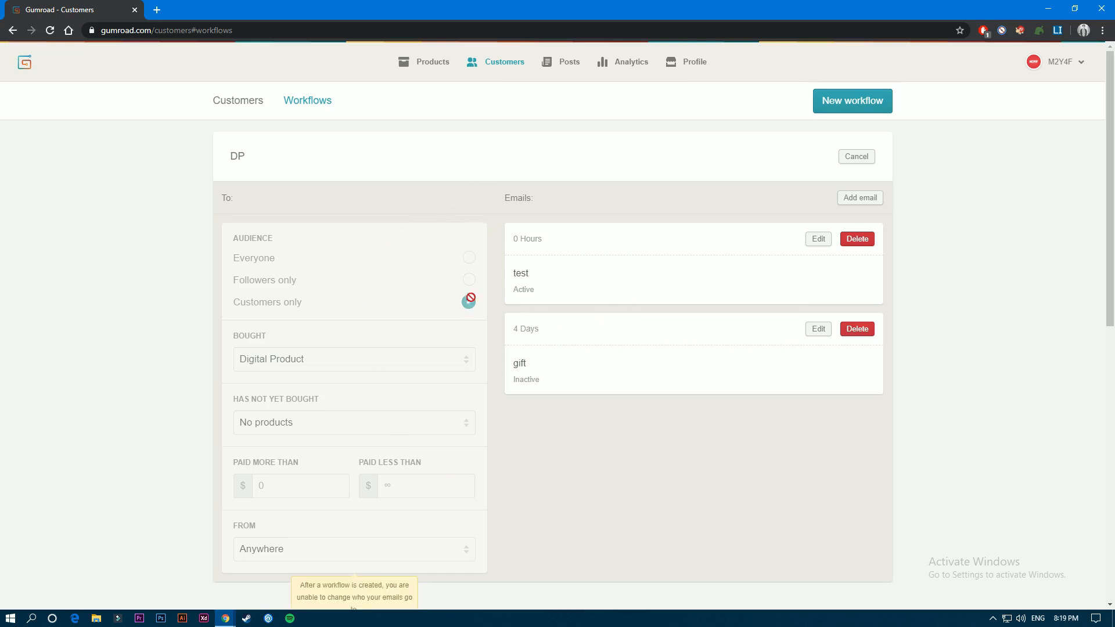
- Explore the new post form with its customers-only audience filters and product choices, and cancel the post
click(562, 67)
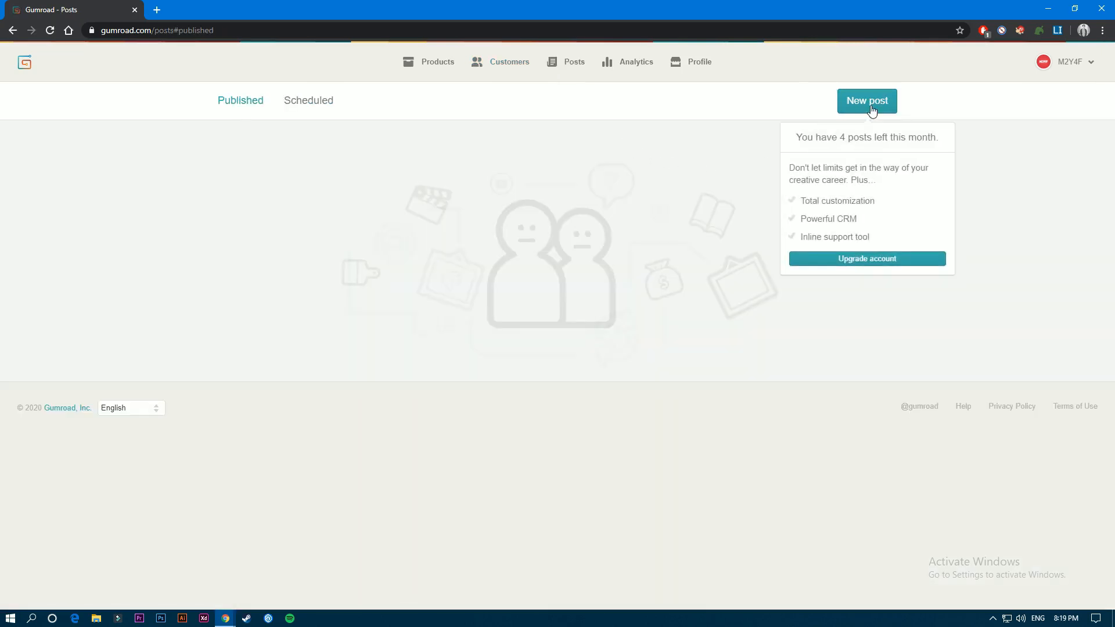
click(866, 106)
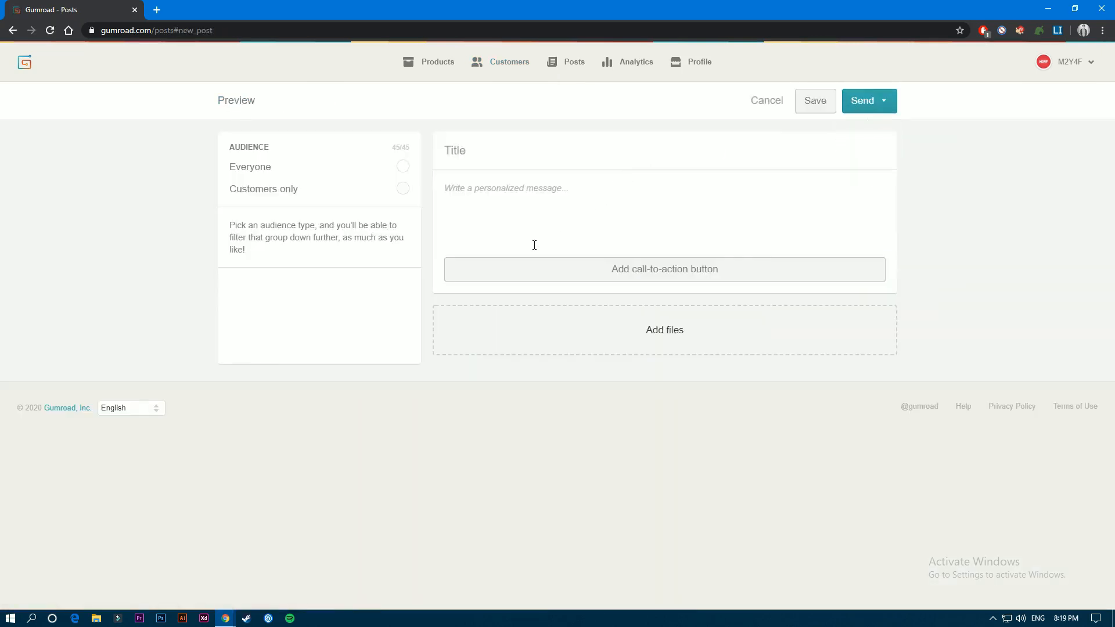
click(466, 155)
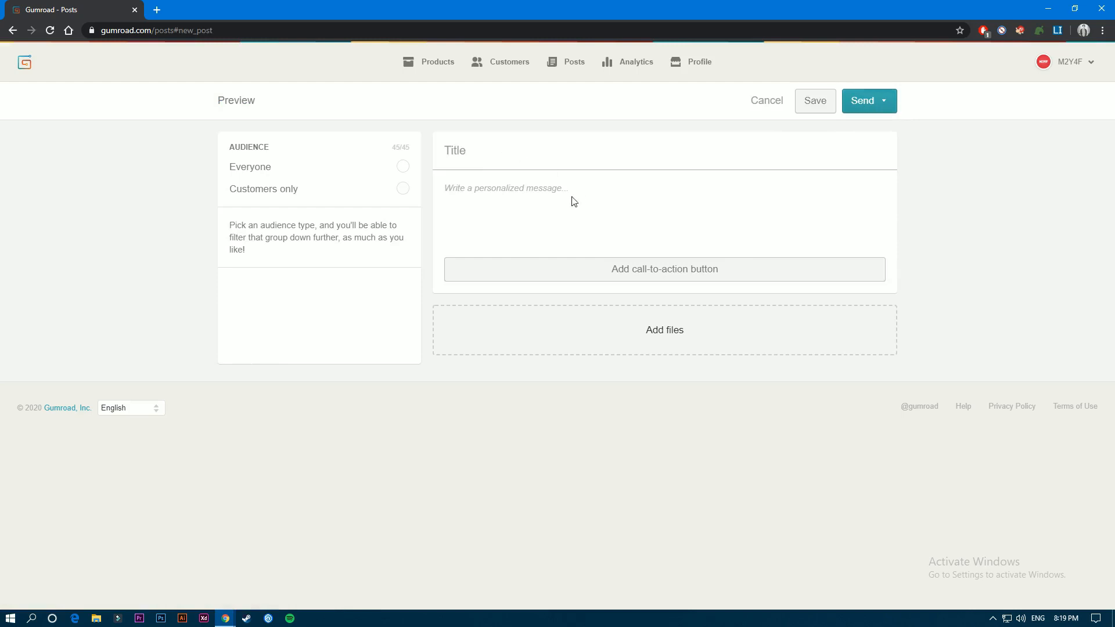
click(483, 197)
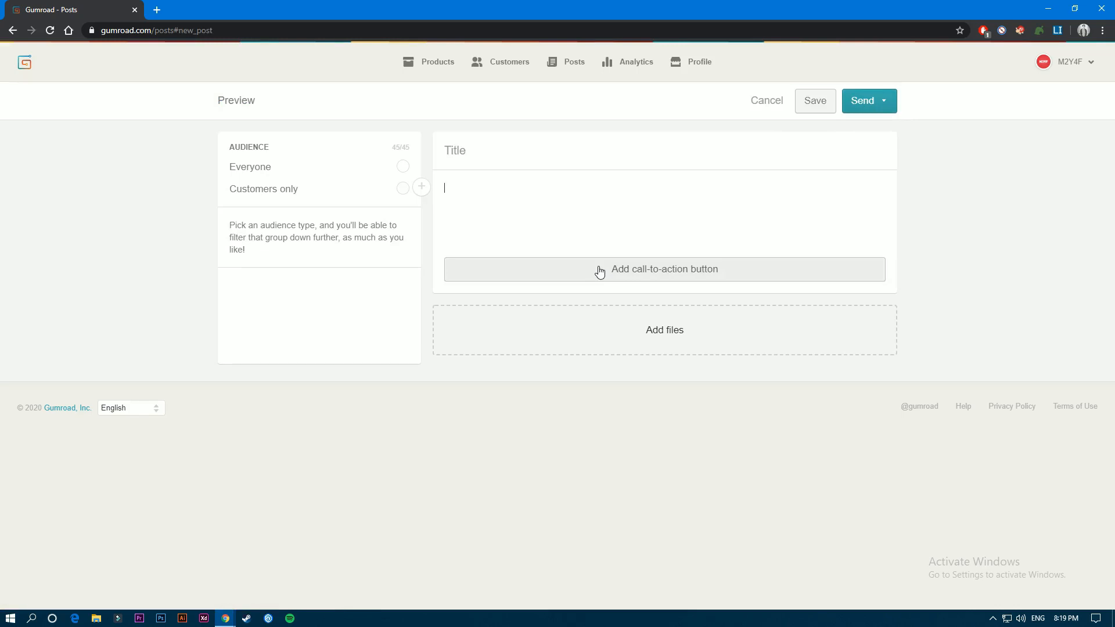
click(402, 189)
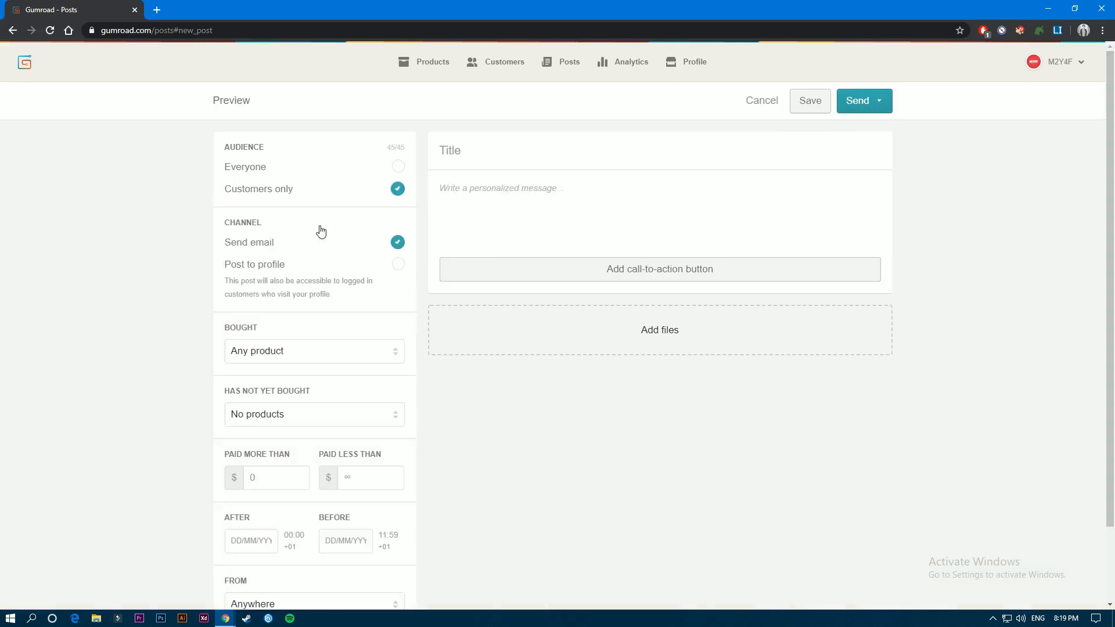
click(309, 353)
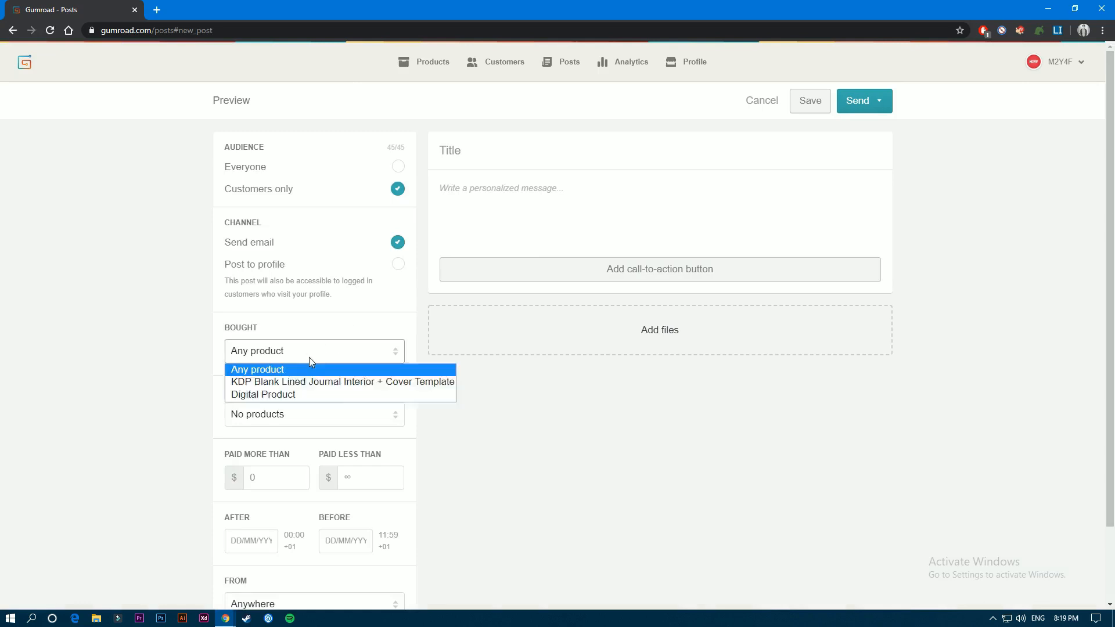
click(324, 418)
click(331, 212)
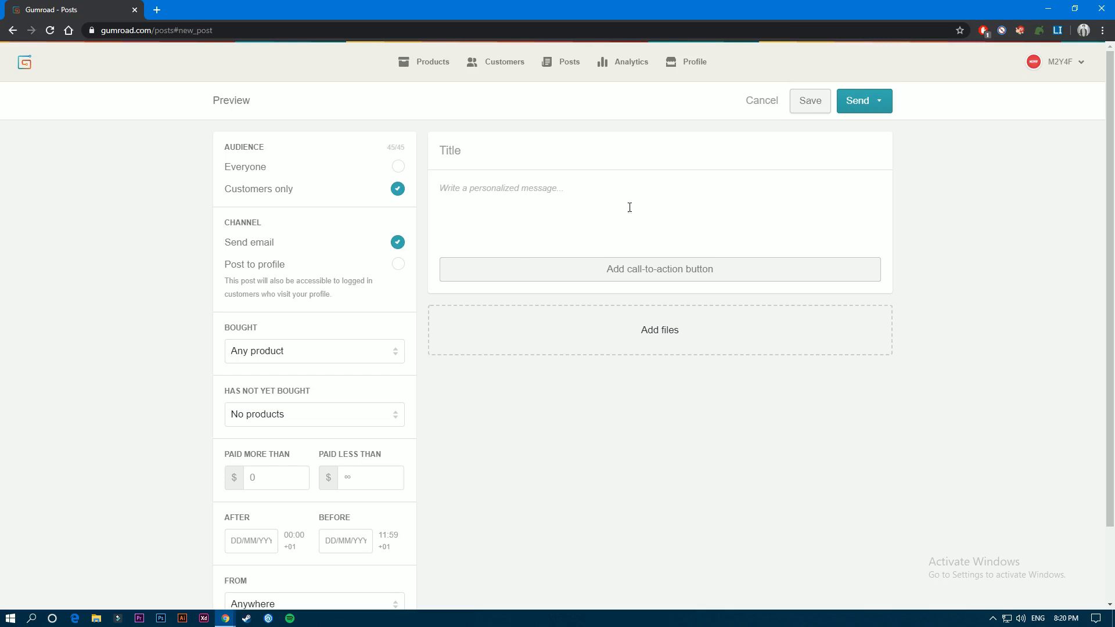
click(763, 102)
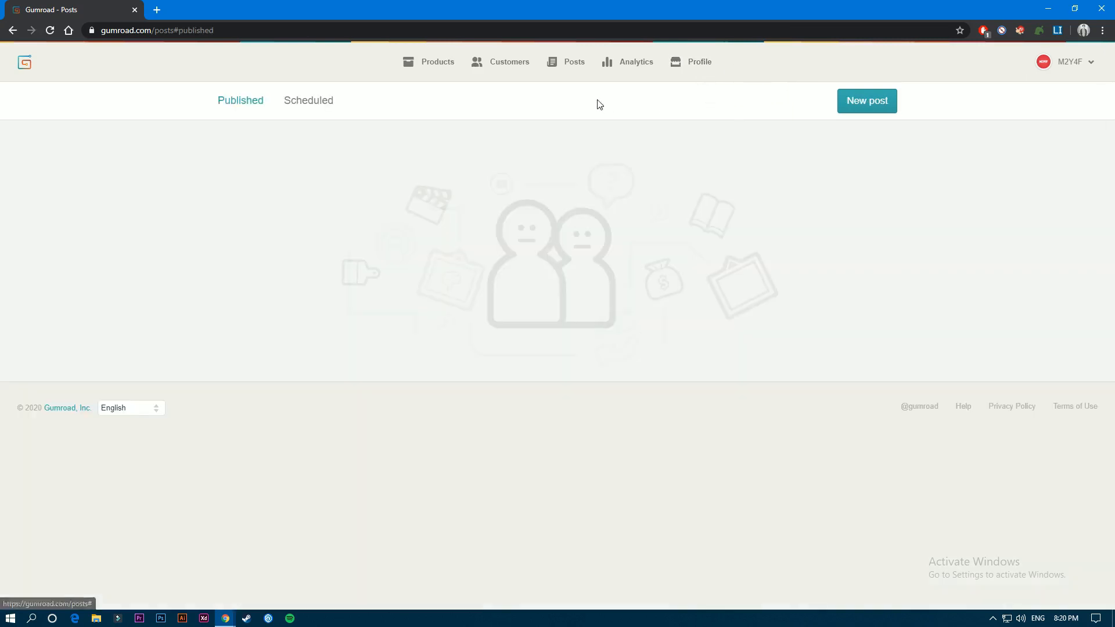
- Examine the public profile page and its listed products in both edit and preview mode
click(697, 65)
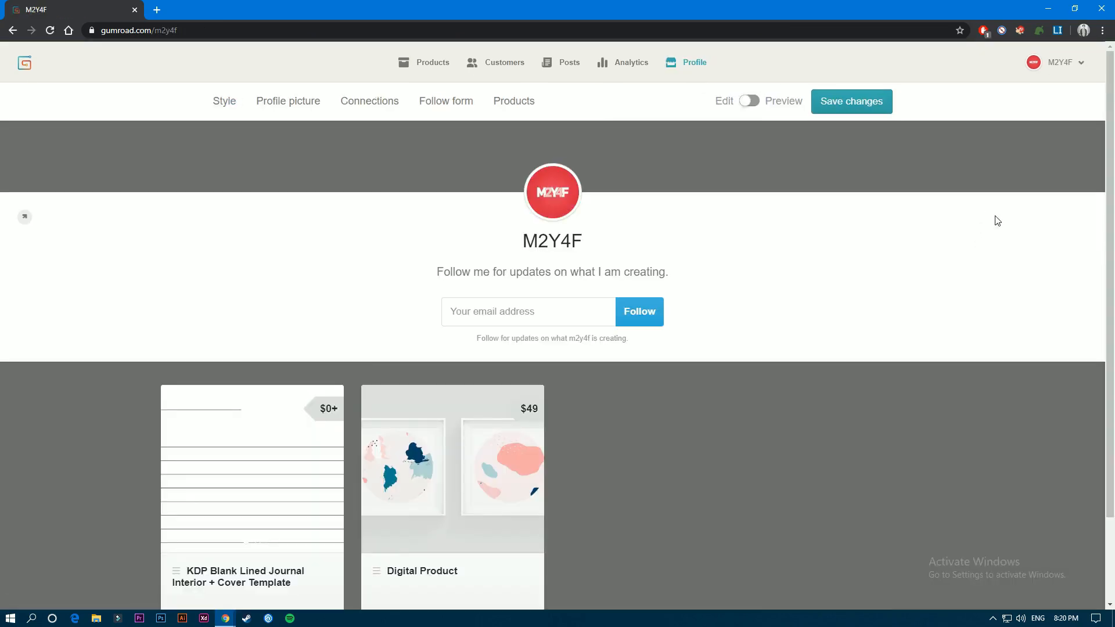
scroll(946, 229, down, 2)
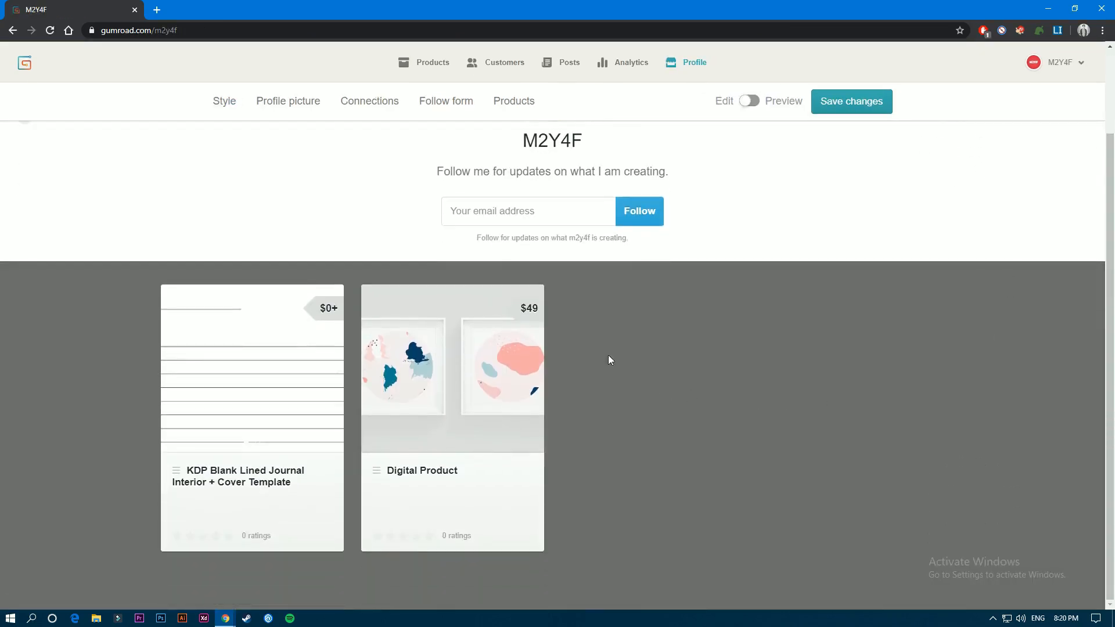
scroll(813, 314, up, 1)
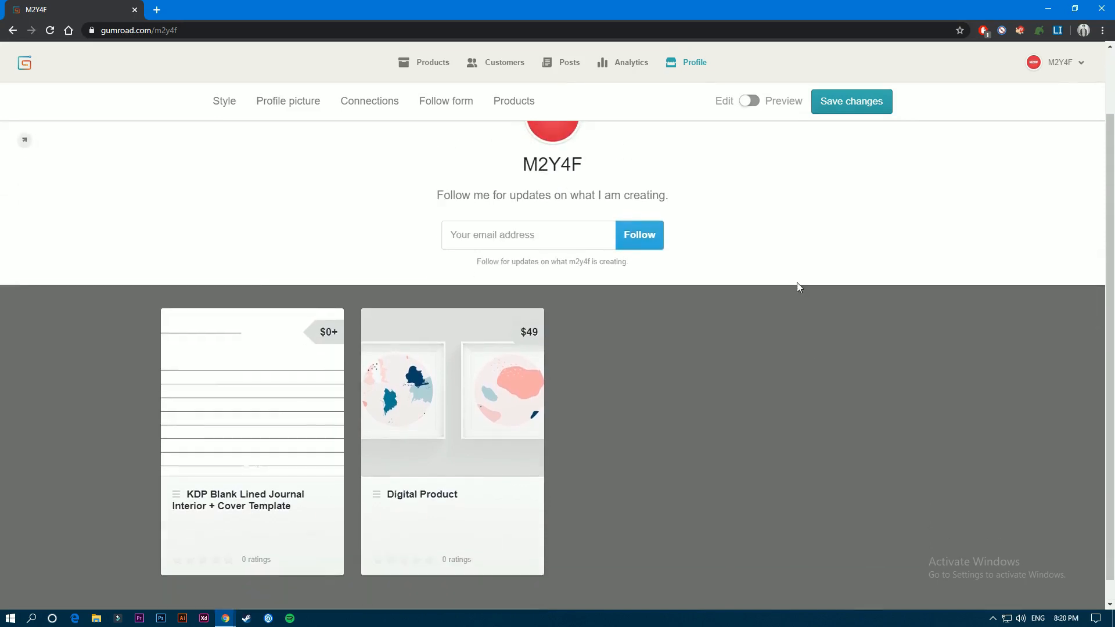
scroll(797, 283, up, 2)
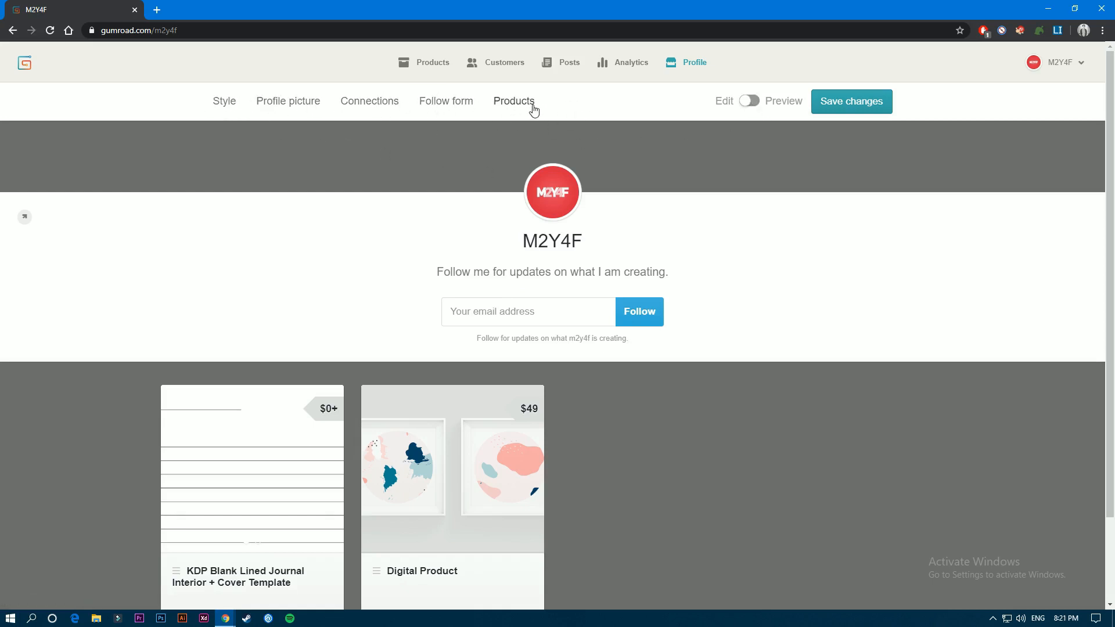
click(749, 101)
scroll(563, 220, down, 1)
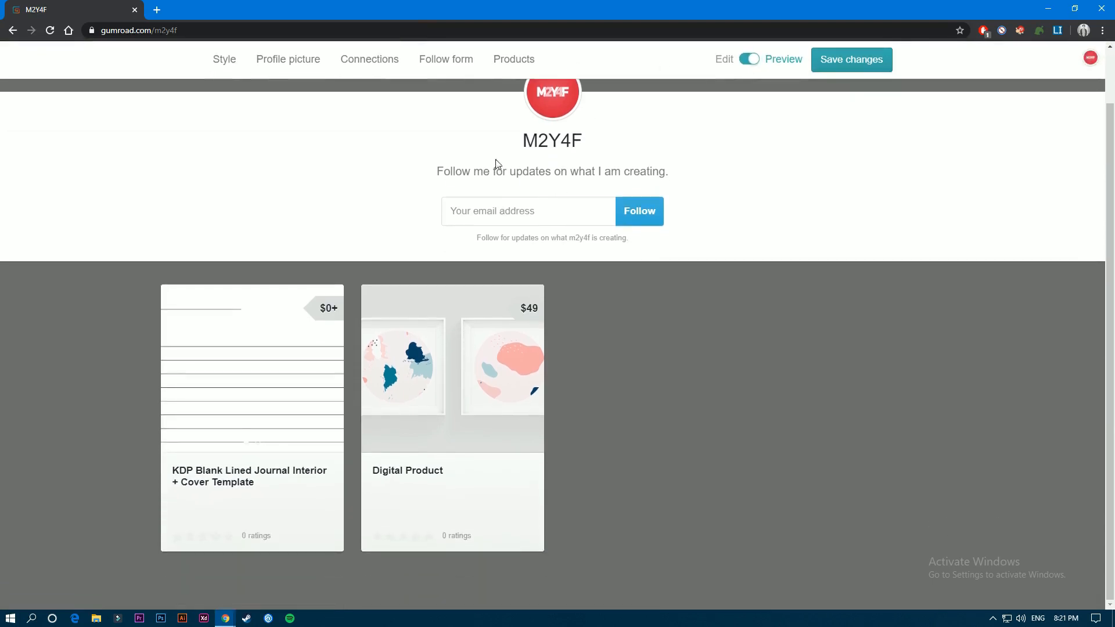
scroll(562, 174, up, 1)
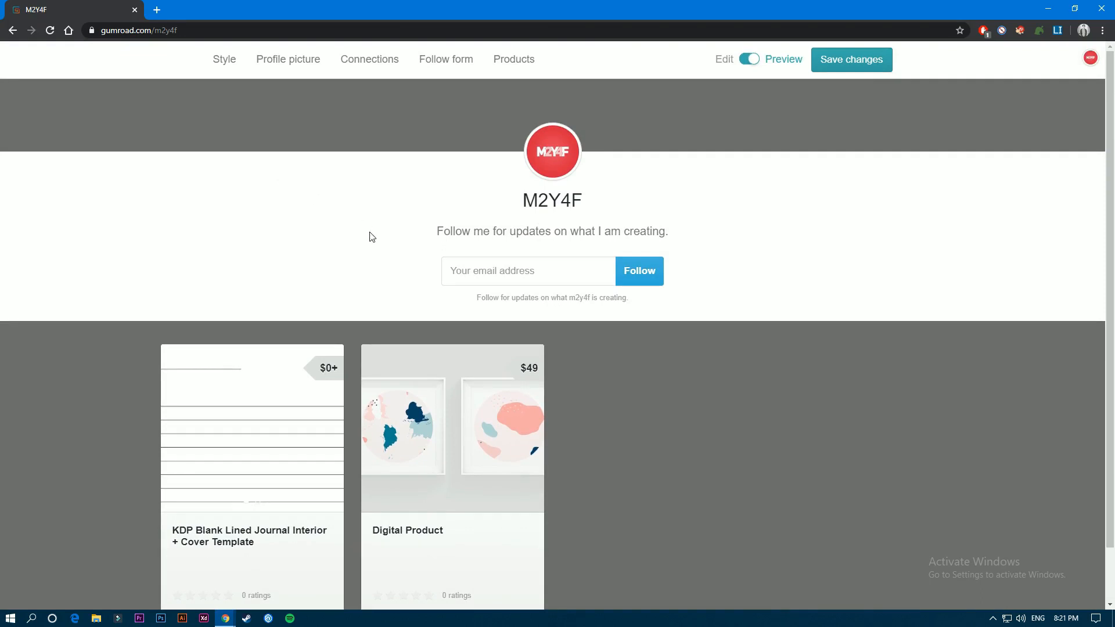
click(226, 27)
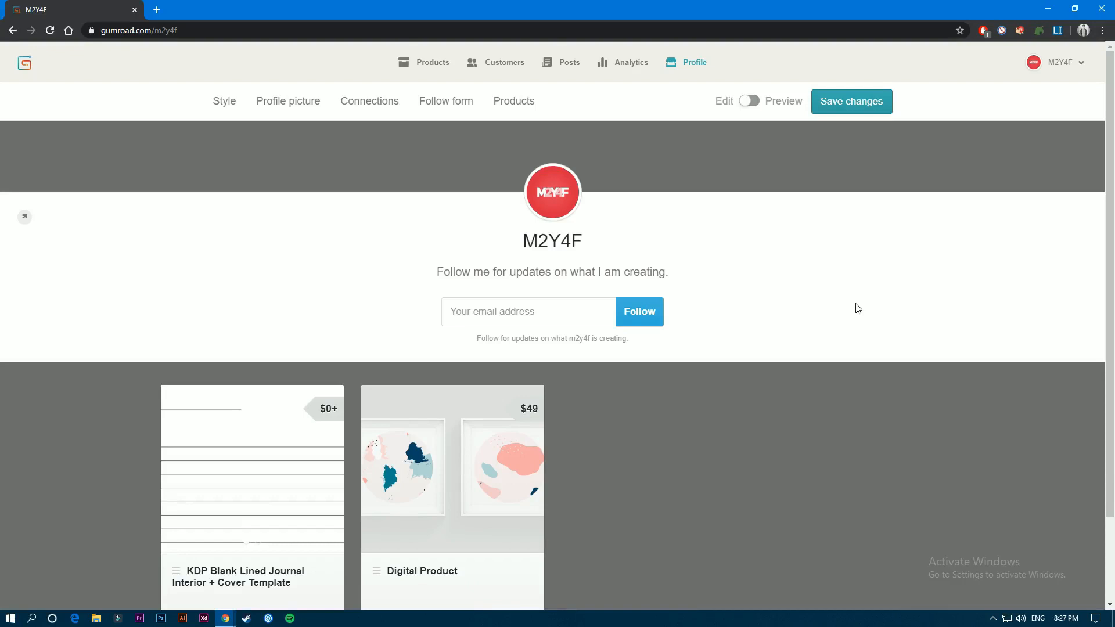
- Start adding an affiliate and select Digital Product as the product to promote
click(1066, 69)
click(1029, 182)
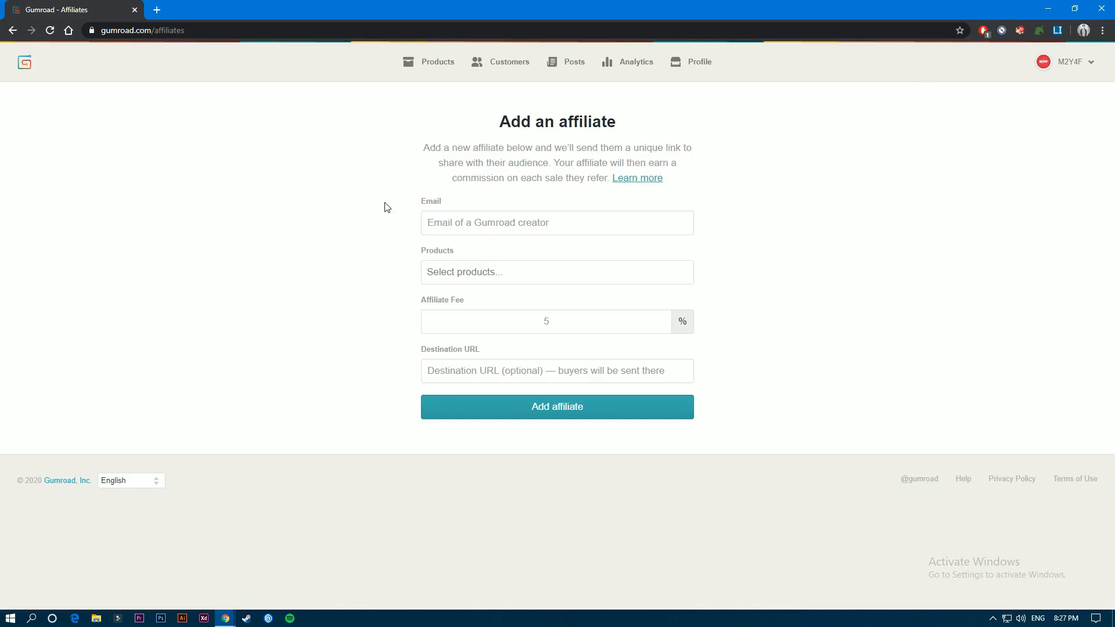
click(440, 224)
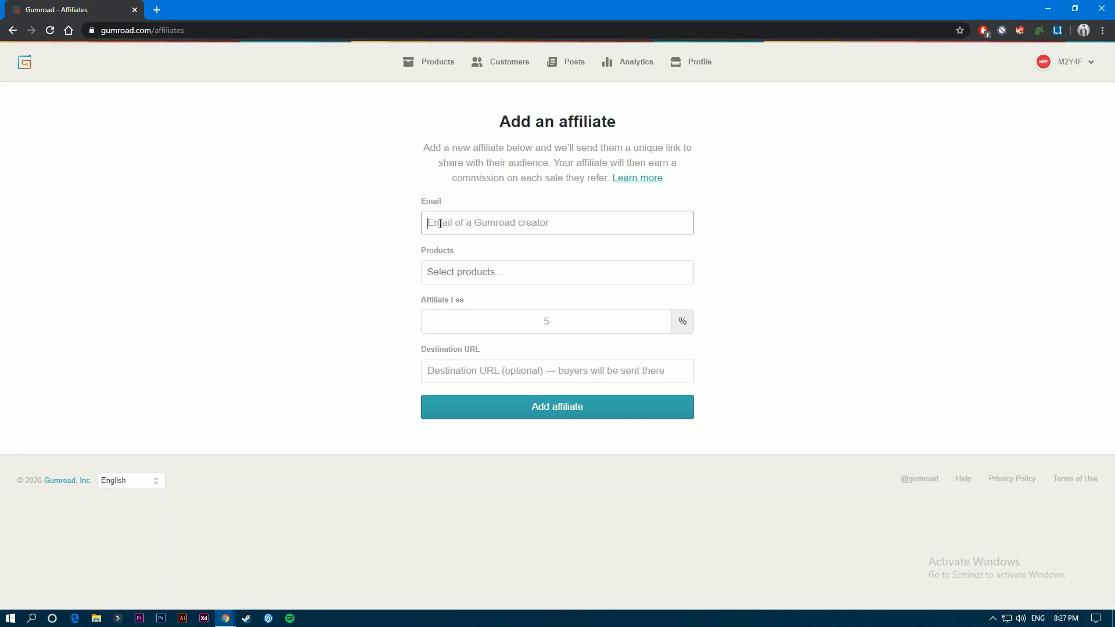
click(442, 271)
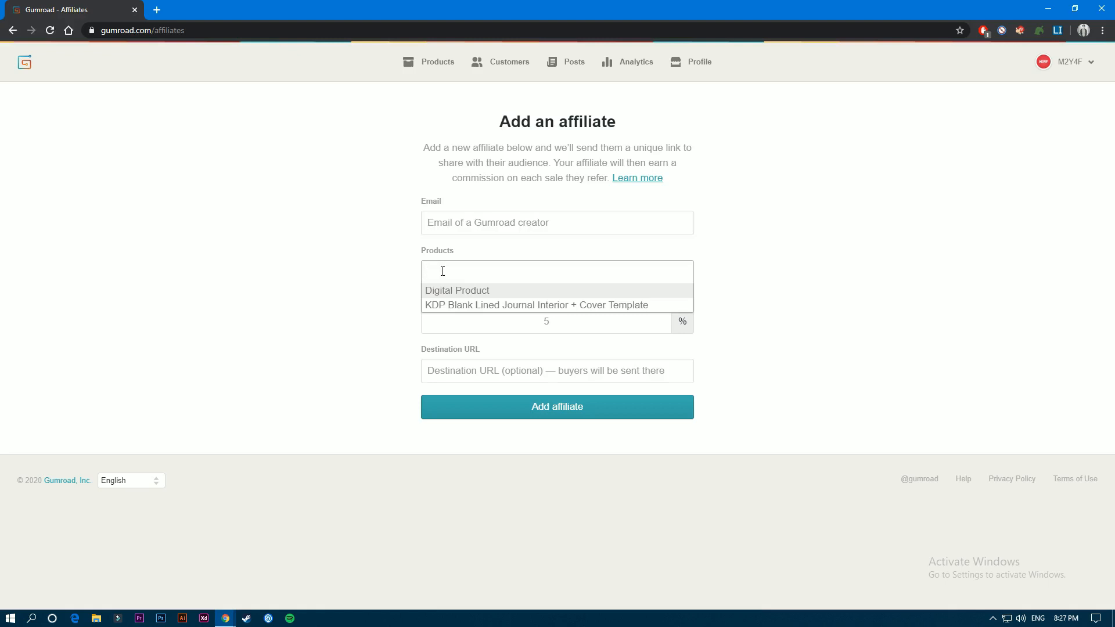
click(448, 294)
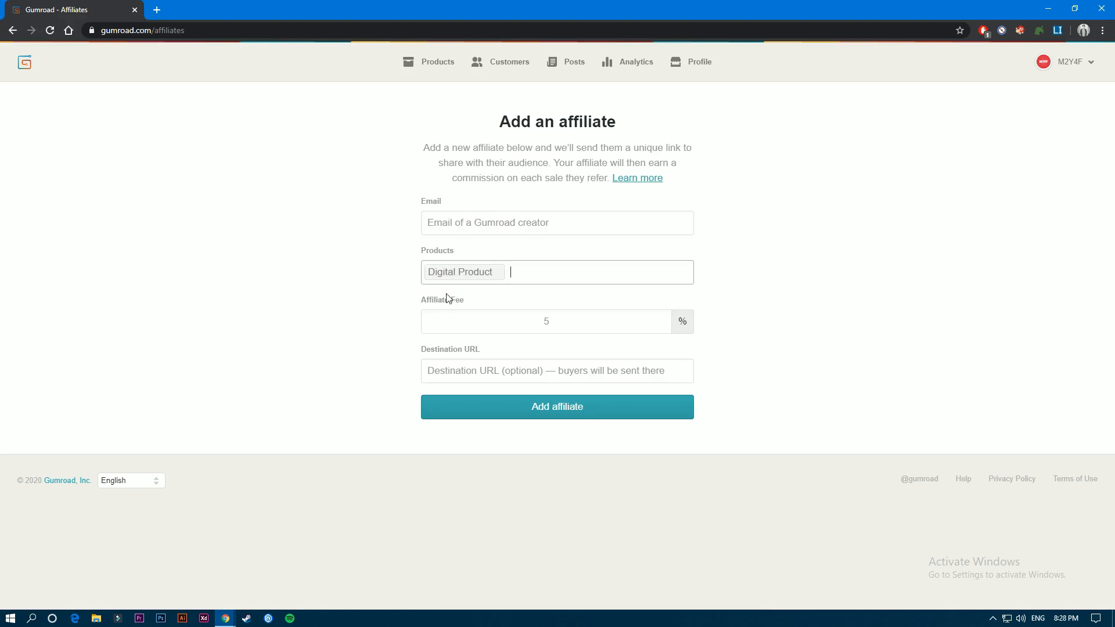
click(540, 272)
click(367, 269)
- Set the affiliate fee to 25%, leaving the optional destination URL and the email empty
drag(426, 302, 505, 322)
click(543, 324)
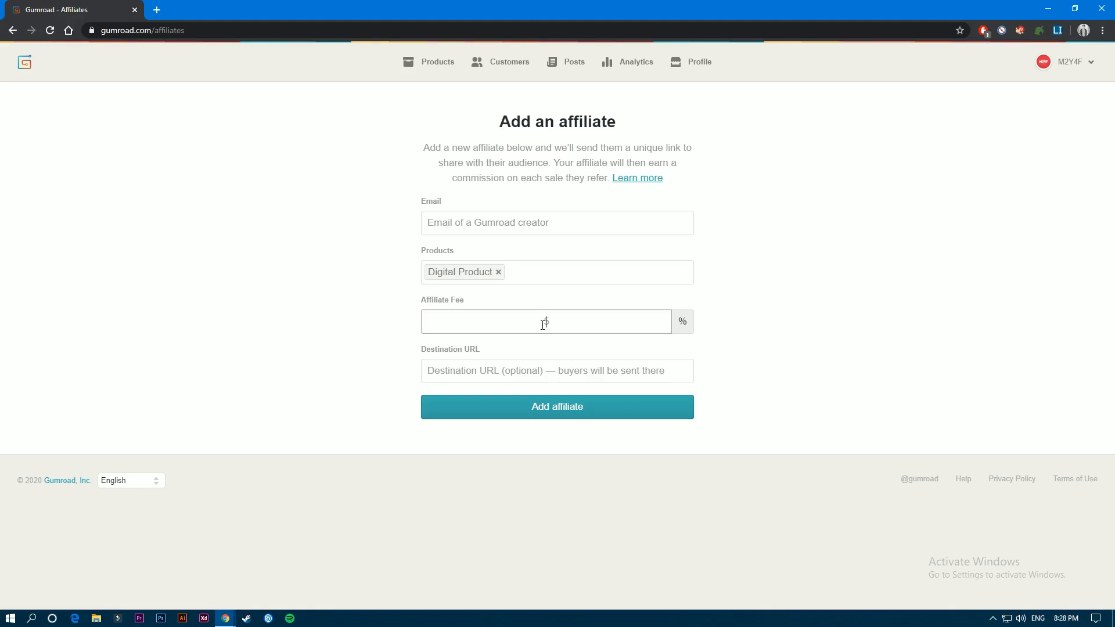
text(25)
double_click(557, 318)
click(436, 355)
click(491, 372)
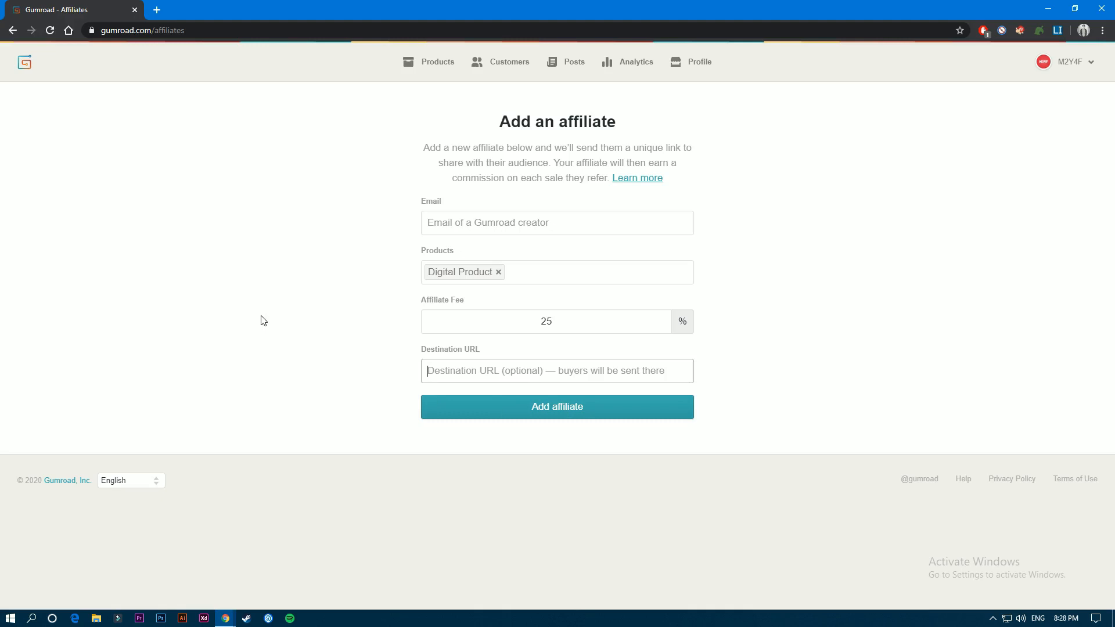
click(473, 221)
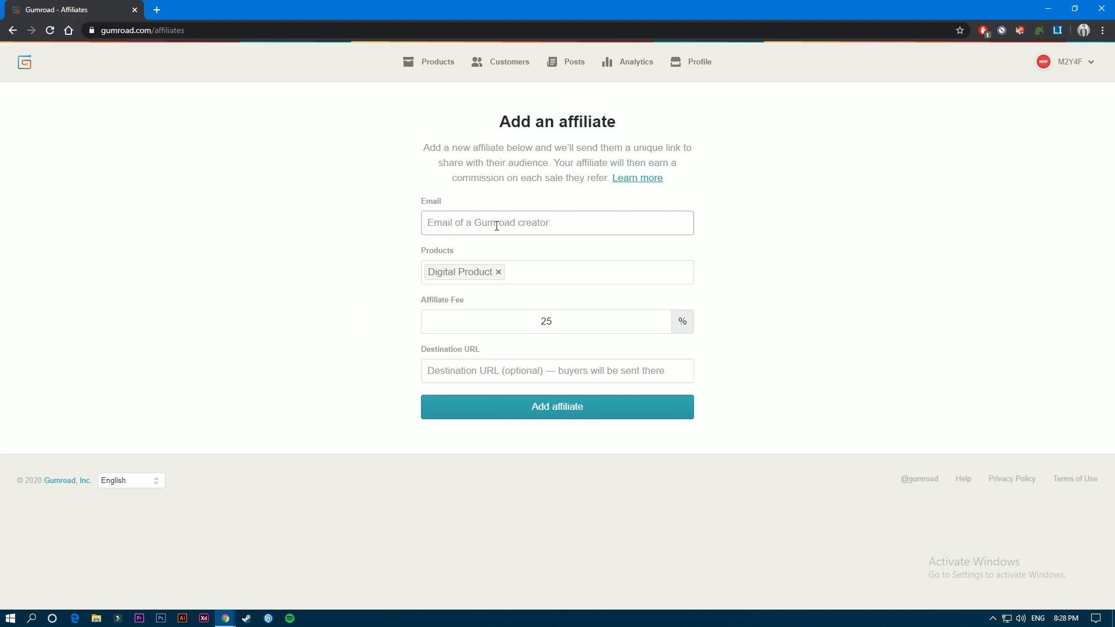